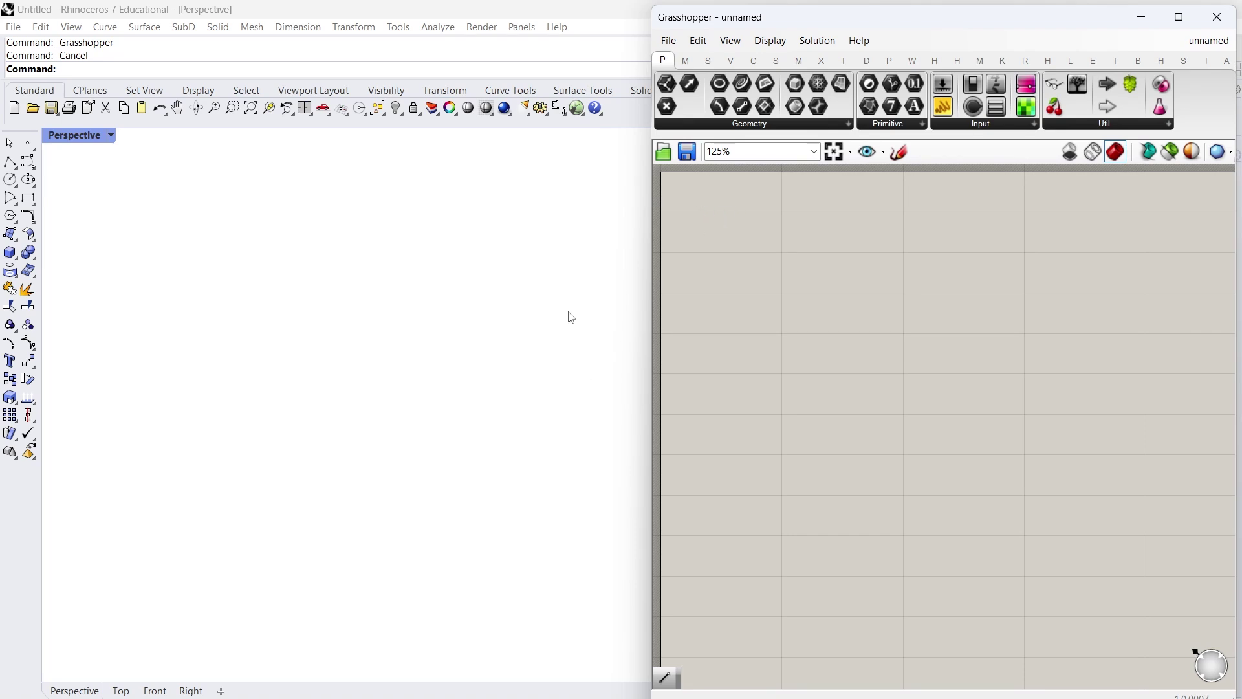
Step: Add a Bifocals component to the canvas so that component names are labelled
scroll(841, 326, down, 3)
right_drag(797, 317, 847, 337)
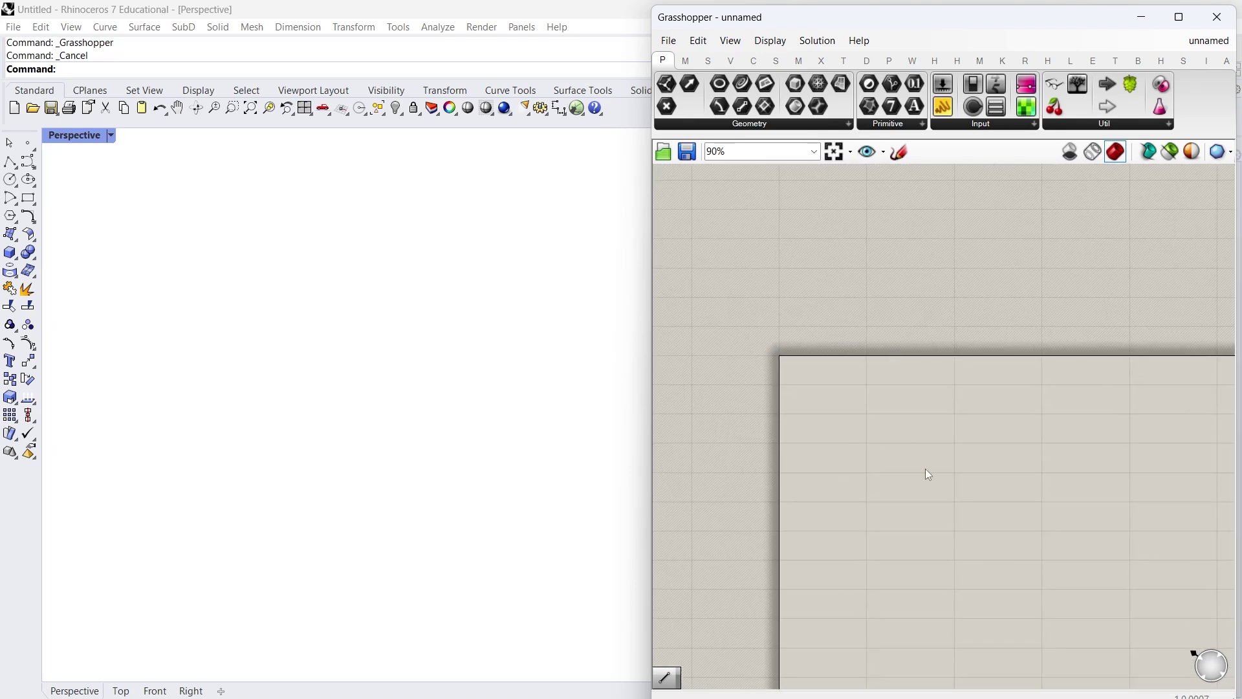
double_click(914, 433)
text(bifo)
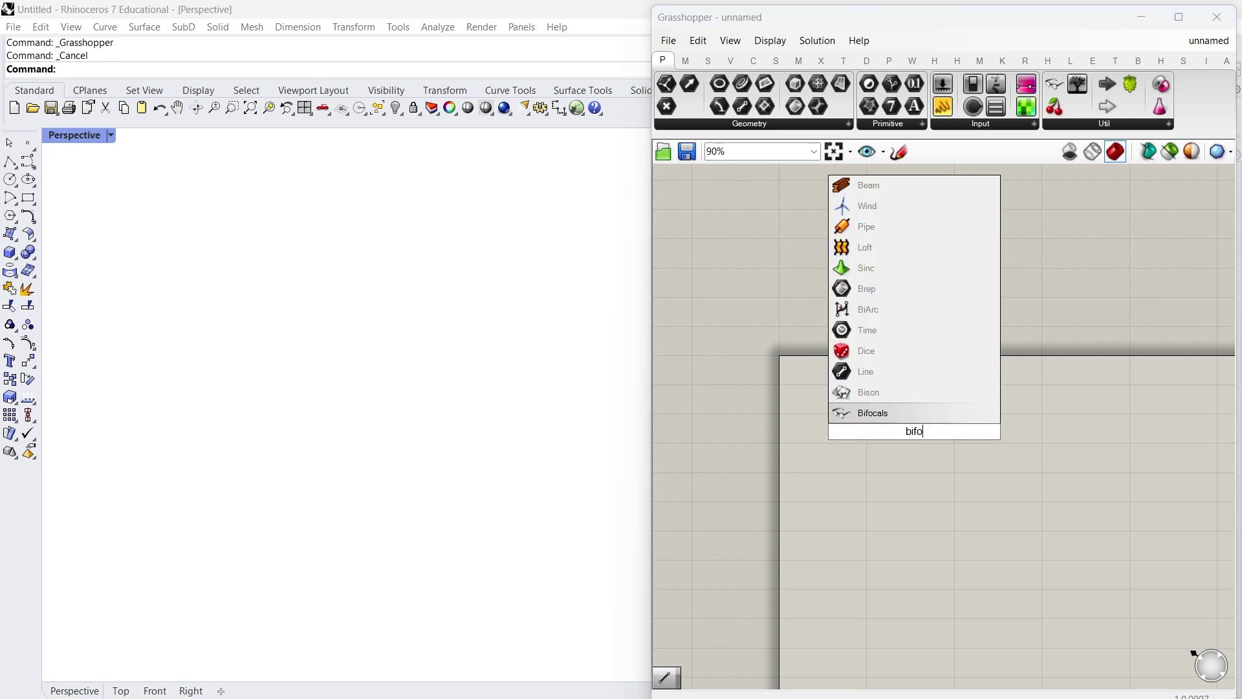
key(Return)
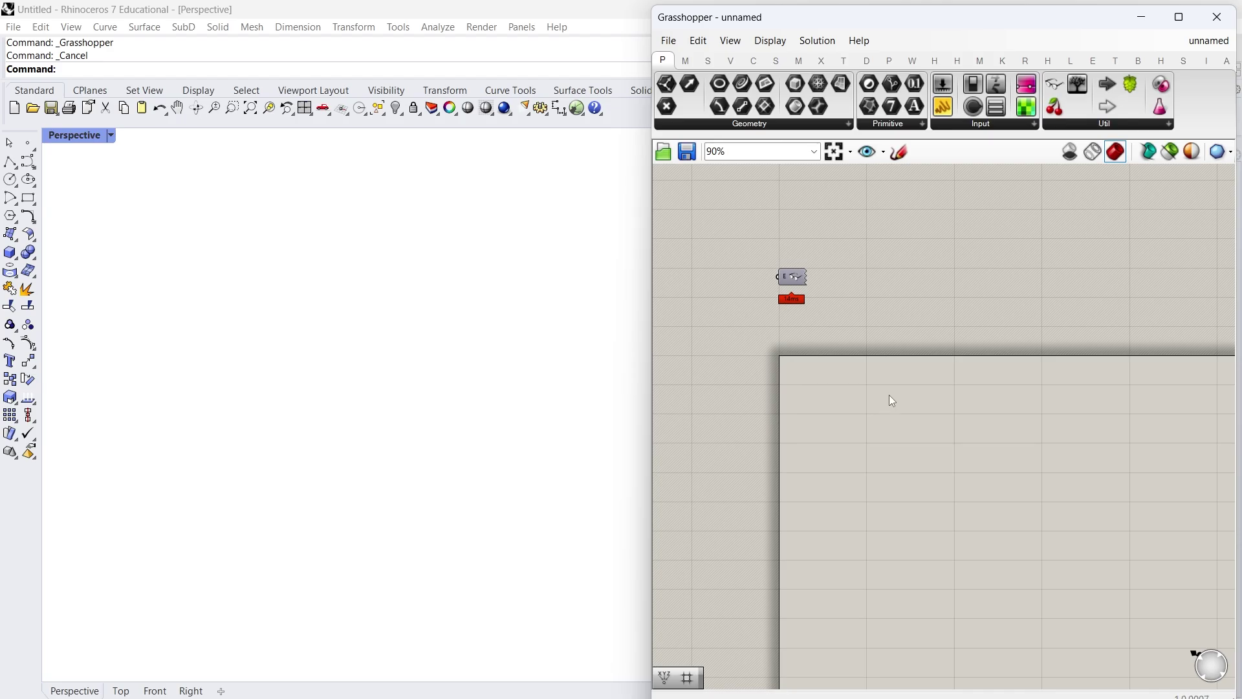
Step: Add a Construct Point component and place it inside the canvas area
scroll(836, 343, down, 5)
right_drag(854, 346, 891, 267)
scroll(892, 267, up, 5)
scroll(902, 343, down, 2)
double_click(865, 472)
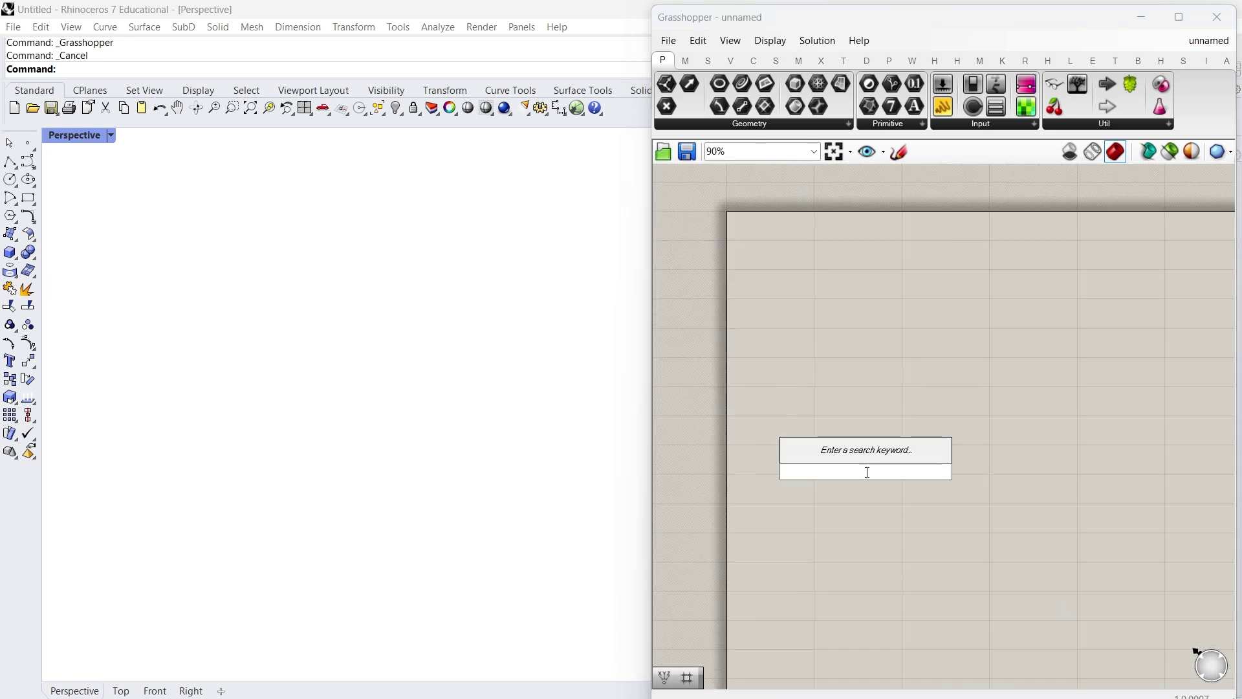
text(construct)
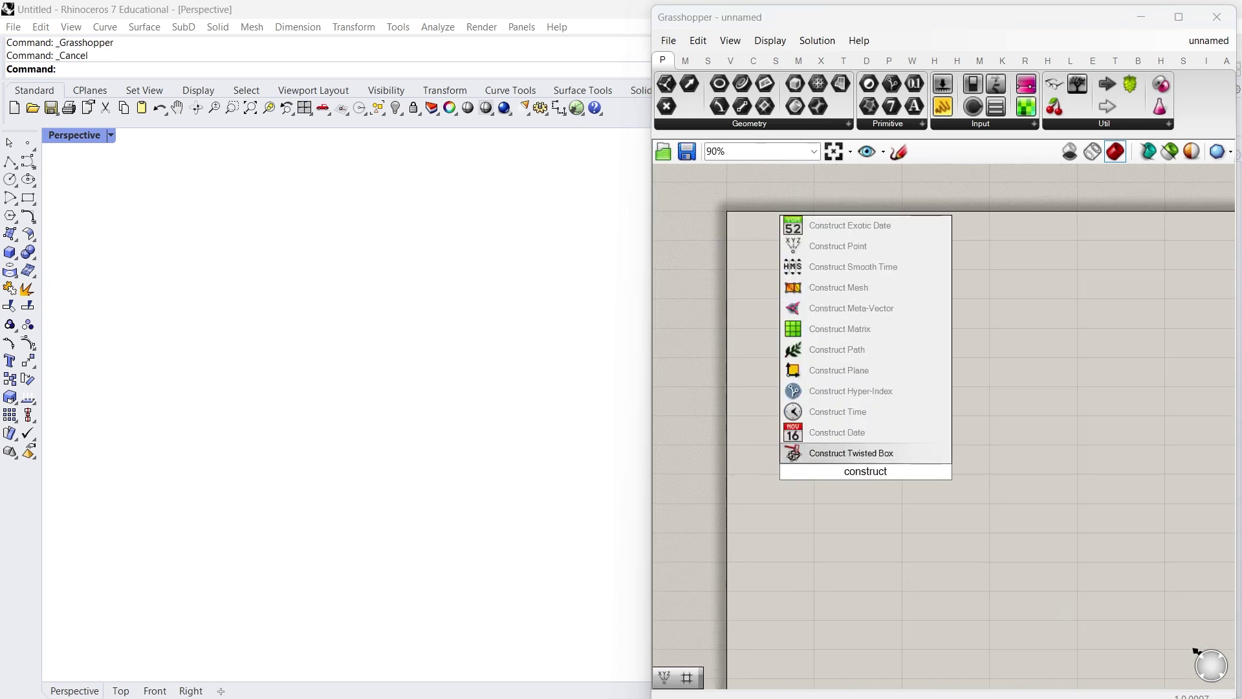
click(838, 246)
scroll(860, 417, up, 4)
drag(864, 495, 944, 429)
scroll(945, 444, up, 5)
click(1066, 445)
Step: Add a Mesh Sphere Ex component and connect the Construct Point output to its base input
scroll(1071, 444, down, 5)
right_drag(1089, 435, 907, 409)
scroll(903, 427, up, 1)
double_click(1028, 454)
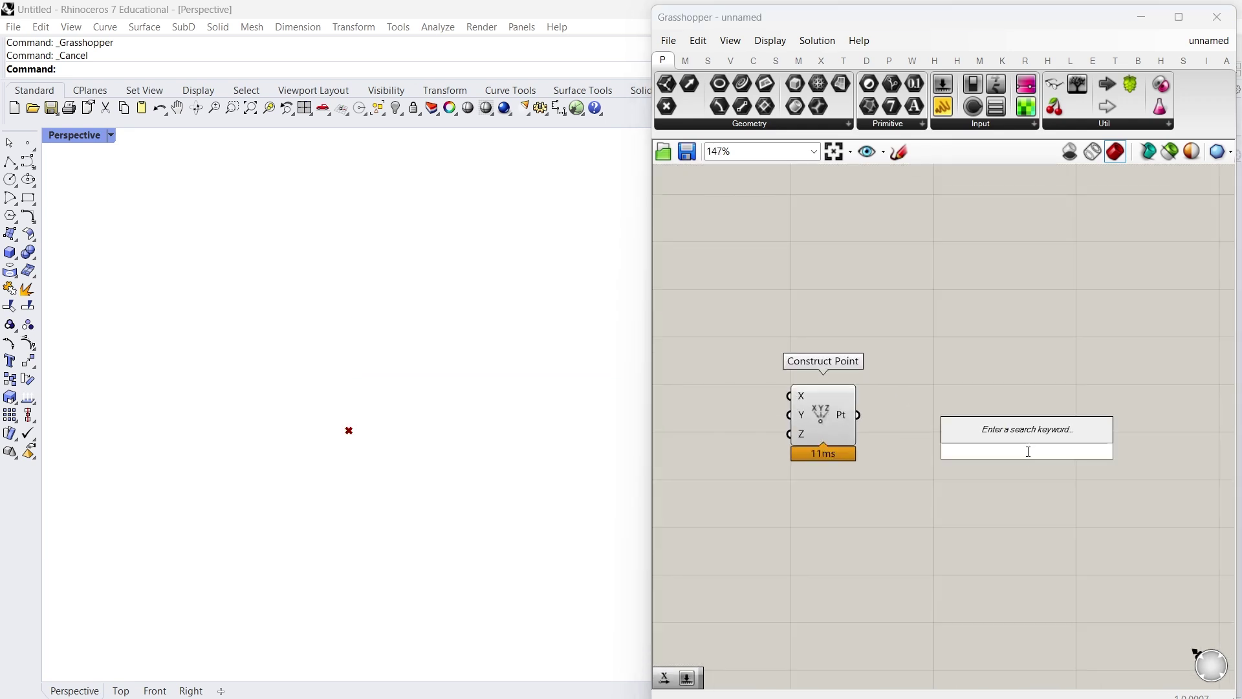
text(sphere)
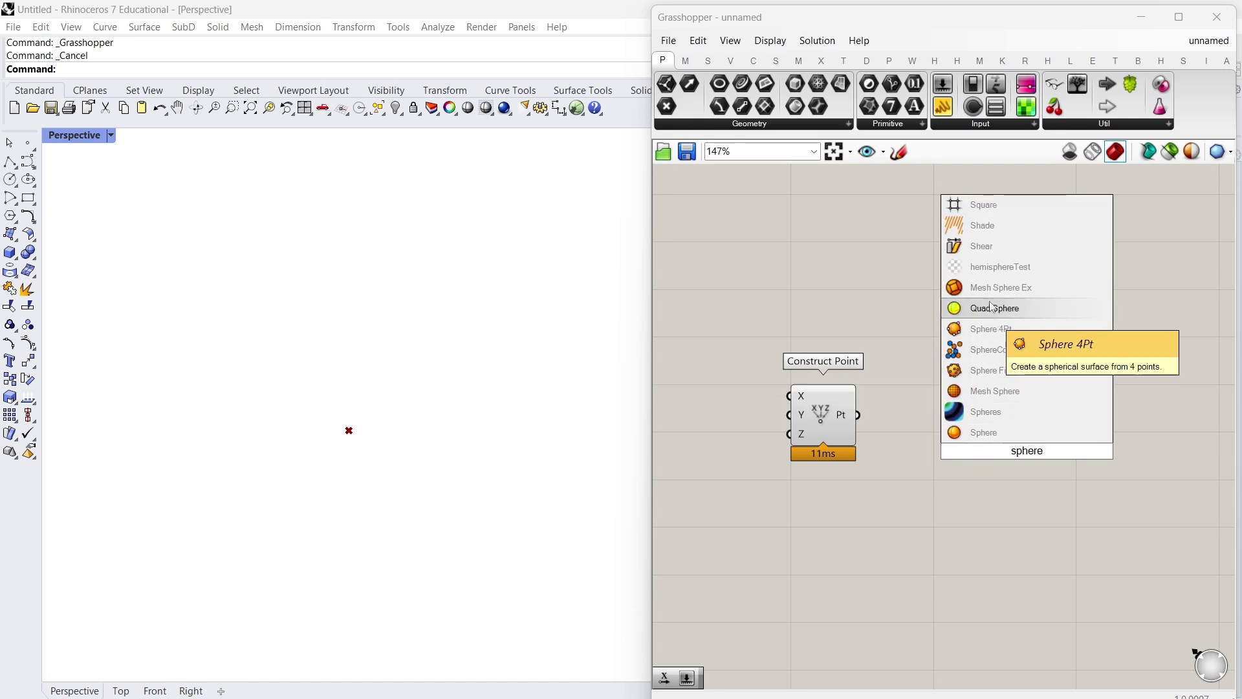
click(996, 288)
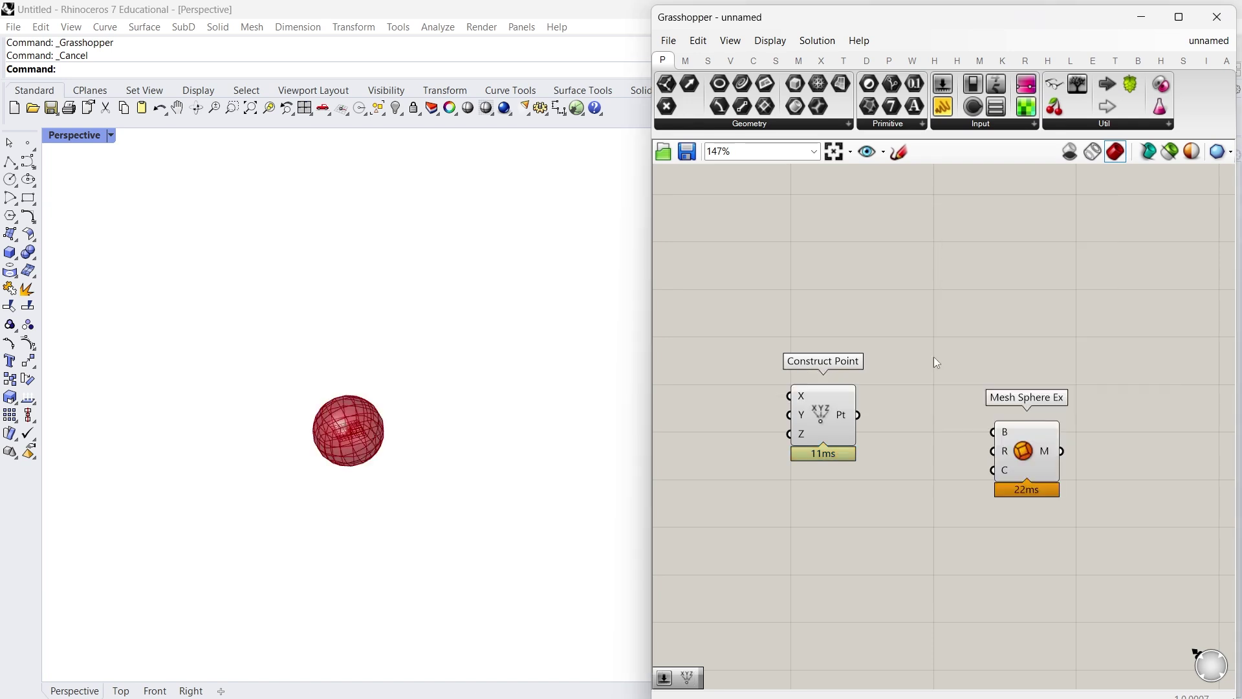
scroll(896, 414, up, 2)
drag(1018, 446, 1021, 445)
right_drag(1056, 414, 903, 408)
drag(906, 420, 1017, 400)
click(1018, 380)
Step: Create a number slider with the value 50 and connect it to the radius input of Mesh Sphere Ex
scroll(1019, 381, down, 4)
scroll(1018, 381, up, 3)
click(1001, 401)
right_drag(873, 477, 912, 460)
double_click(913, 460)
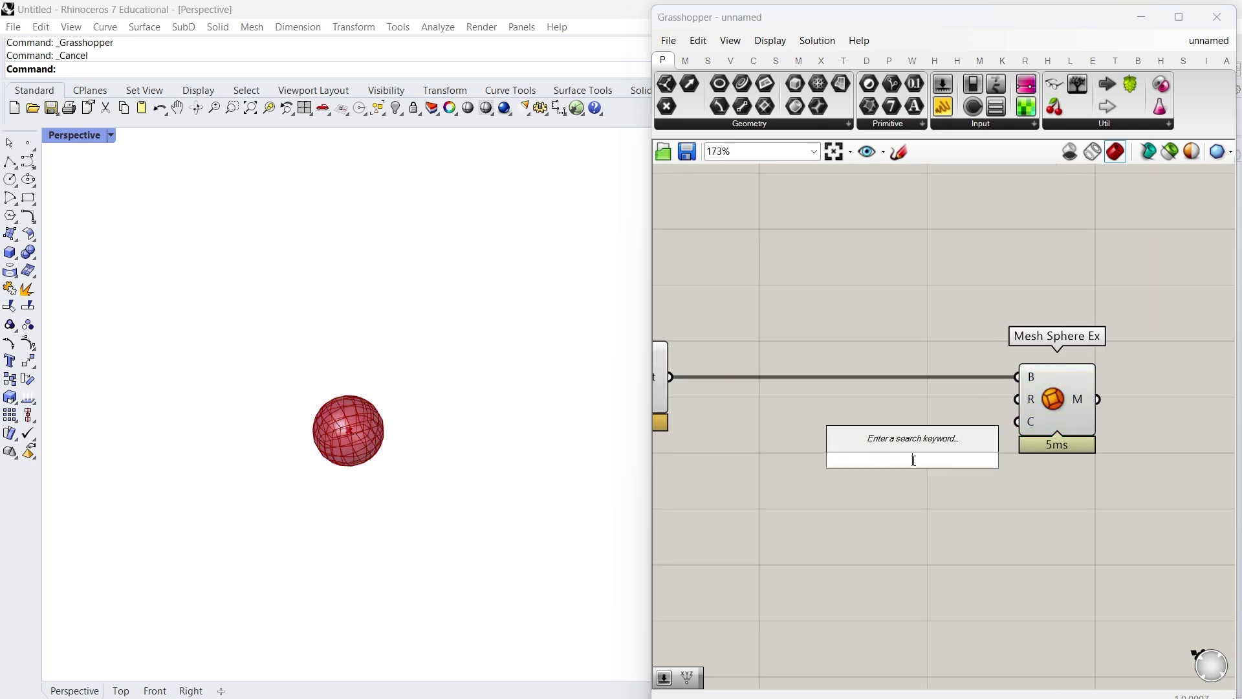
text(50)
key(Return)
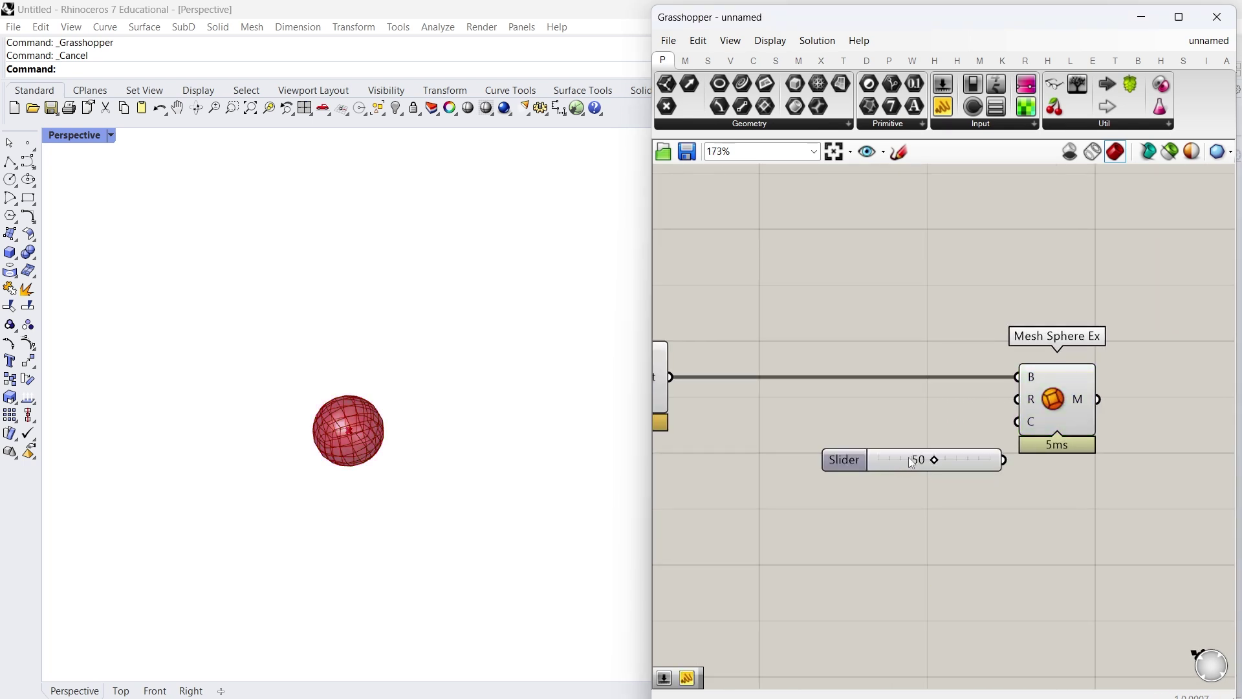
drag(966, 463, 909, 398)
Step: Create a number slider with the value 15 and connect it to the count input of Mesh Sphere Ex
double_click(908, 479)
text(15)
key(Return)
drag(999, 478, 915, 427)
click(968, 463)
scroll(968, 464, down, 4)
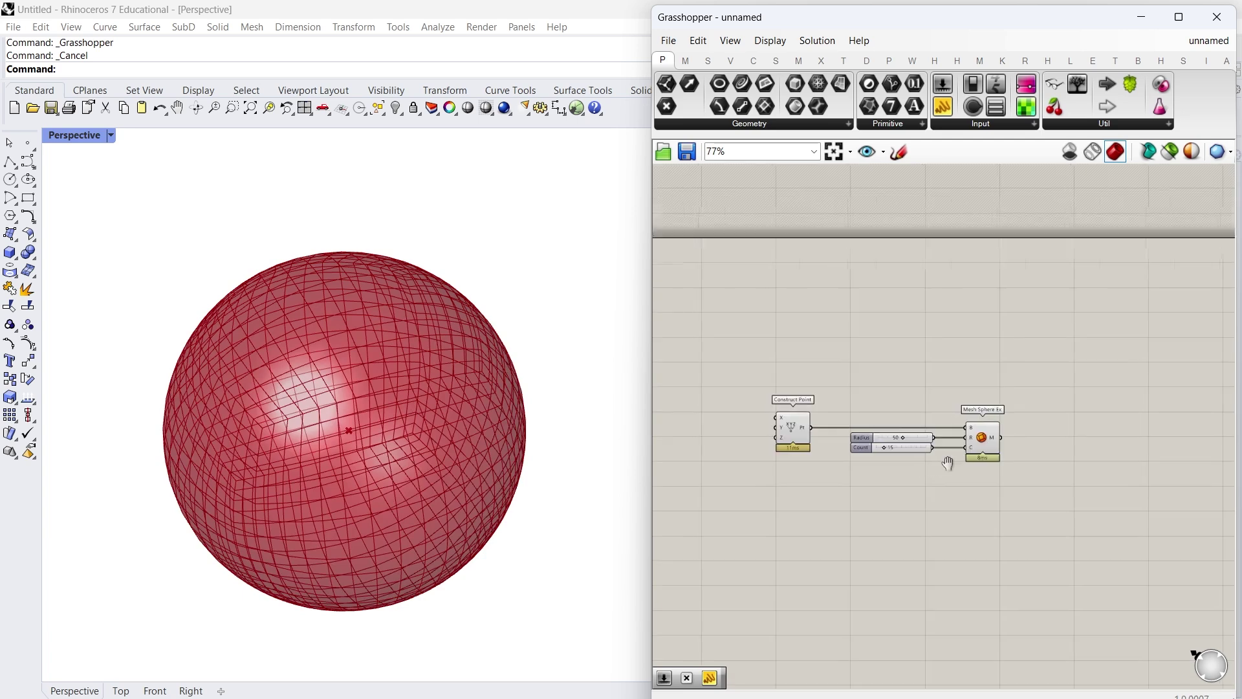
drag(850, 413, 848, 412)
right_click(930, 382)
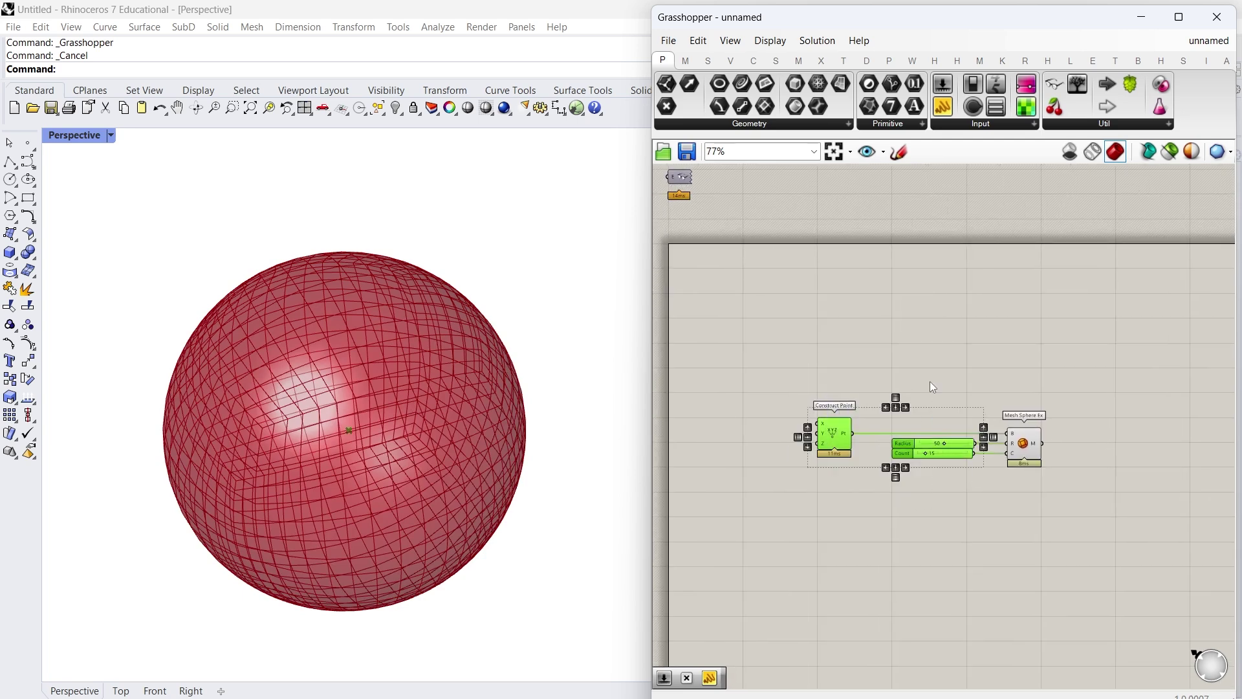
click(1109, 396)
Step: Add a Scale NU component and connect the sphere mesh to its geometry input
right_drag(1109, 396, 980, 389)
scroll(980, 420, up, 4)
double_click(990, 426)
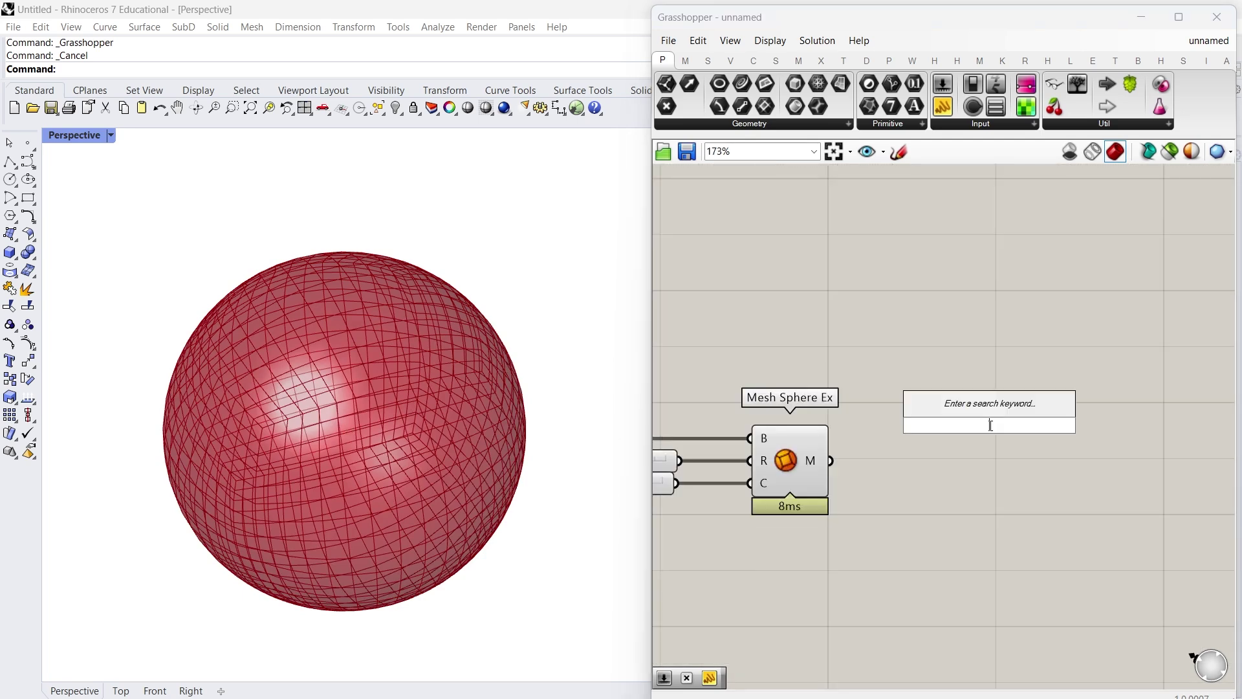
text(scale nu)
key(Return)
drag(871, 421, 1009, 462)
Step: Create a 1.5 number slider, connect it to the Z scale input of Scale NU and align it beside the component
right_drag(933, 594, 945, 500)
double_click(945, 499)
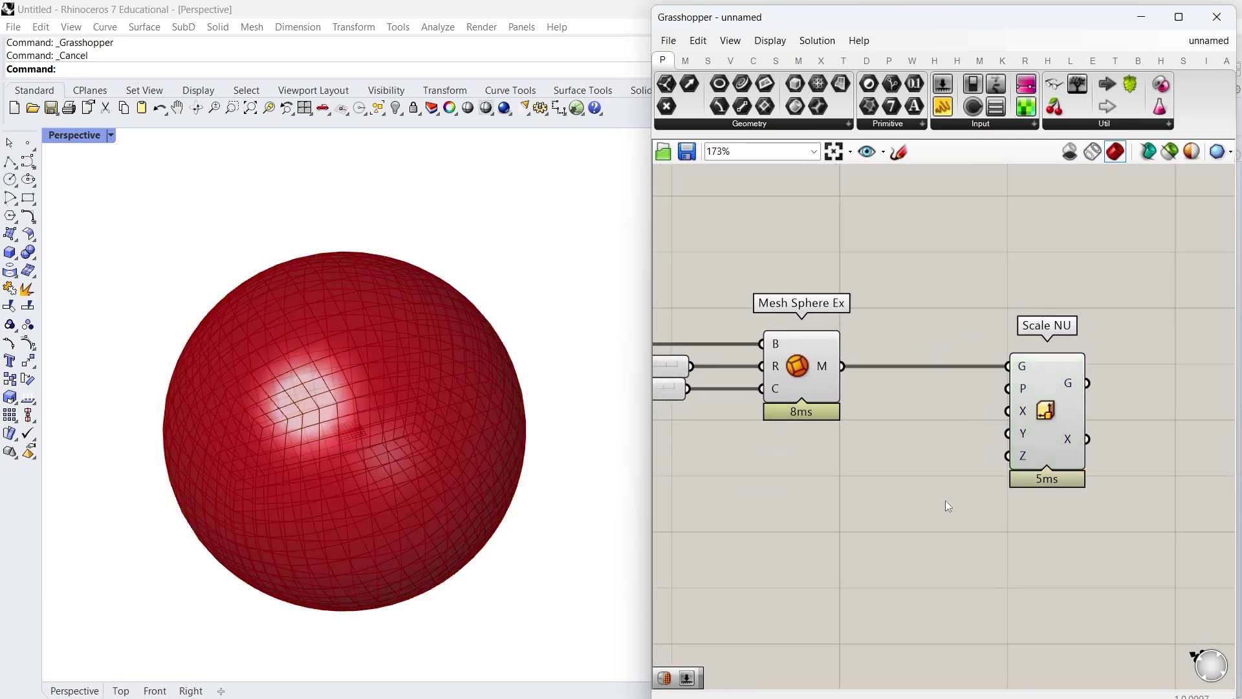
text(1.5)
key(Return)
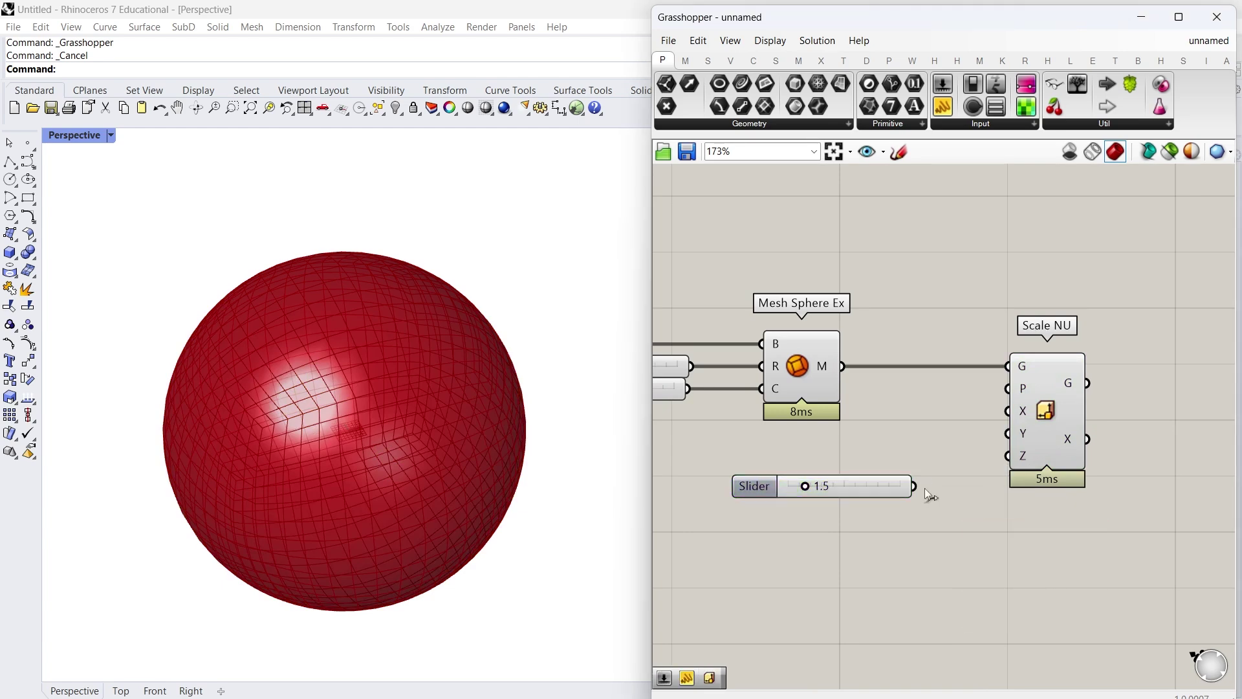
drag(951, 490, 1008, 456)
drag(896, 491, 825, 362)
Step: Turn off the preview of the Mesh Sphere Ex component and view the scaled ellipsoid in the Perspective viewport
right_click(941, 288)
click(963, 314)
click(908, 317)
scroll(424, 385, down, 8)
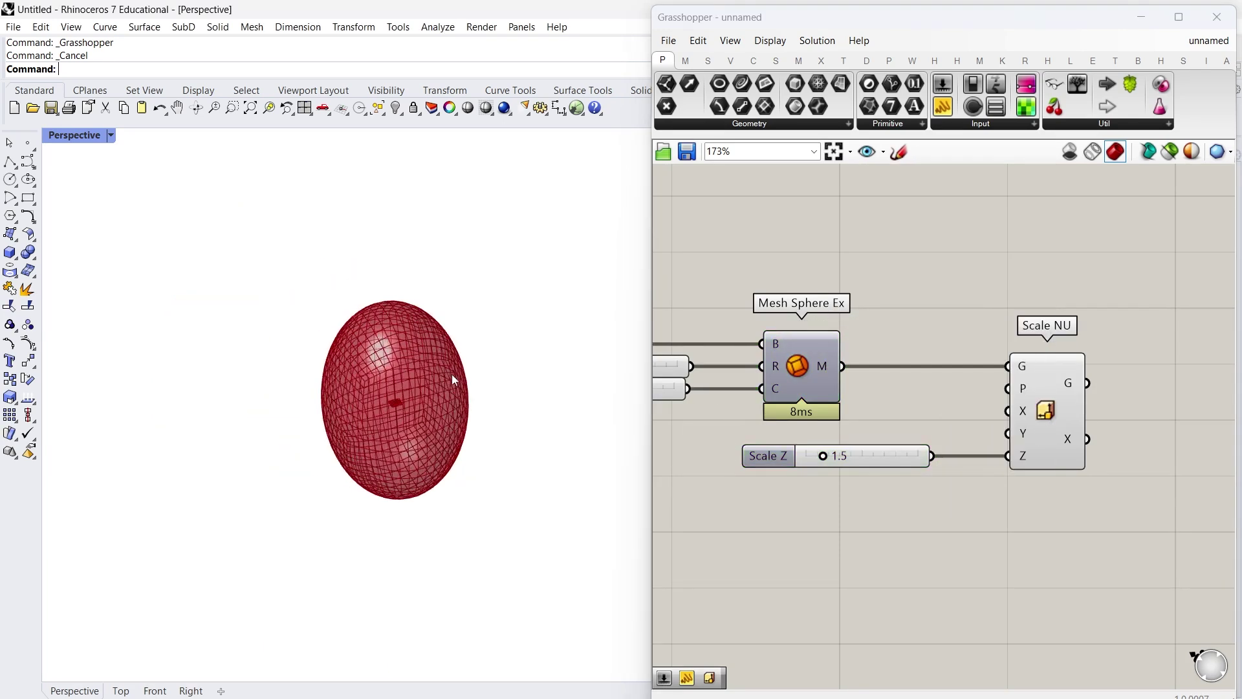
right_drag(455, 380, 353, 328)
Step: Add a Populate Geometry component and connect the scaled geometry from Scale NU to its geometry input
scroll(997, 397, down, 6)
right_drag(1055, 398, 845, 427)
scroll(845, 428, up, 5)
right_drag(726, 423, 813, 421)
scroll(814, 419, up, 1)
double_click(992, 434)
text(populate)
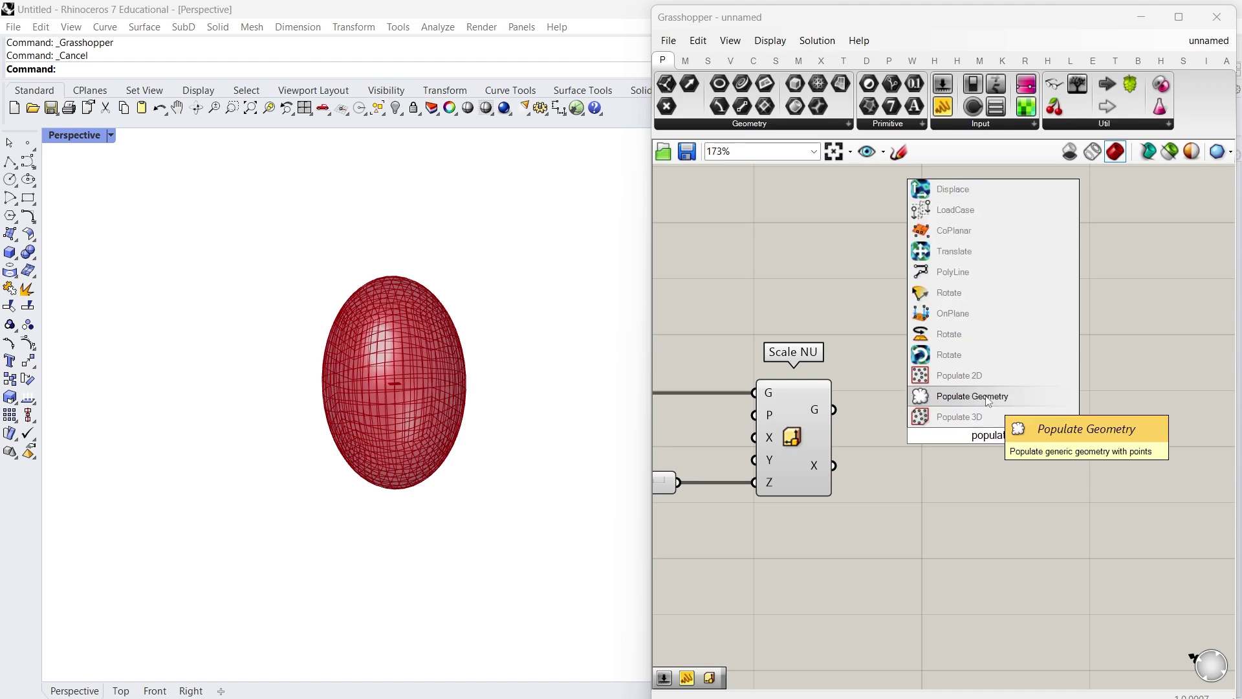
click(997, 397)
drag(1015, 414, 1059, 425)
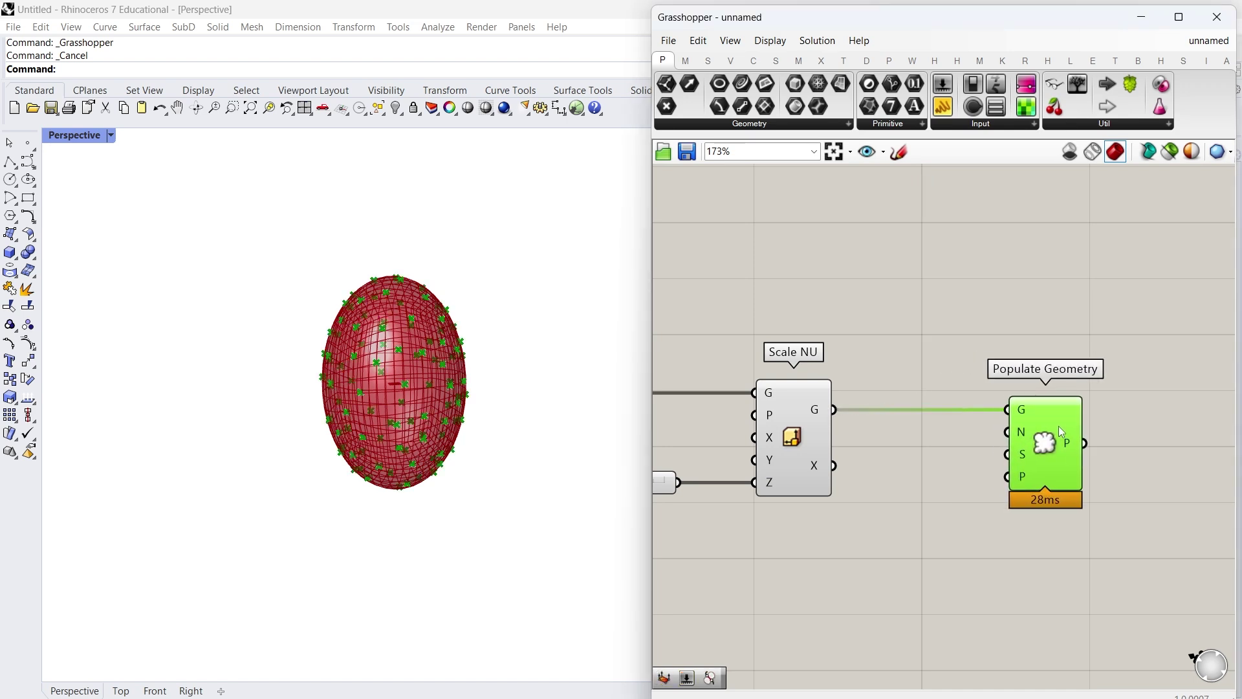
Step: Create a number slider with the value 20, connect it to the count input of Populate Geometry and arrange both neatly
double_click(944, 531)
text(20)
key(Return)
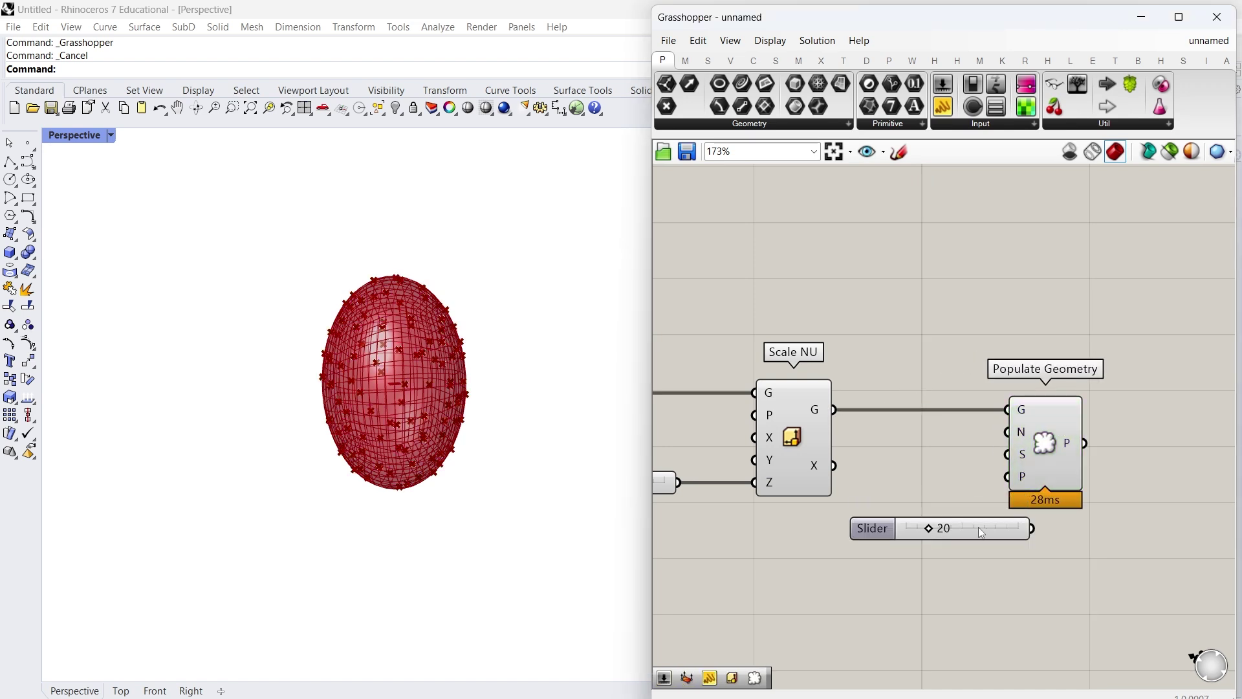
drag(980, 527, 1019, 426)
scroll(1025, 434, down, 3)
right_drag(1024, 435, 882, 425)
scroll(882, 426, up, 5)
drag(888, 425, 1127, 428)
scroll(957, 327, down, 2)
drag(825, 541, 994, 437)
click(950, 468)
scroll(949, 469, down, 2)
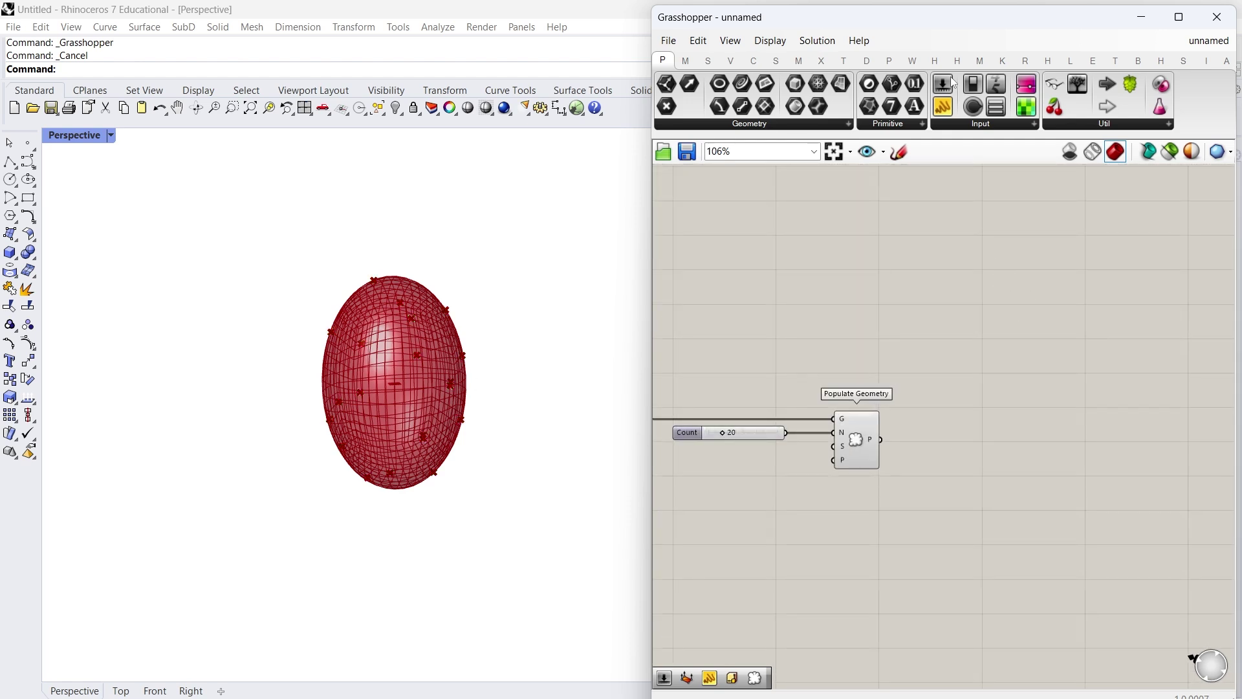
Step: Add Kangaroo's RemeshByColour component to the canvas after Populate Geometry
click(998, 64)
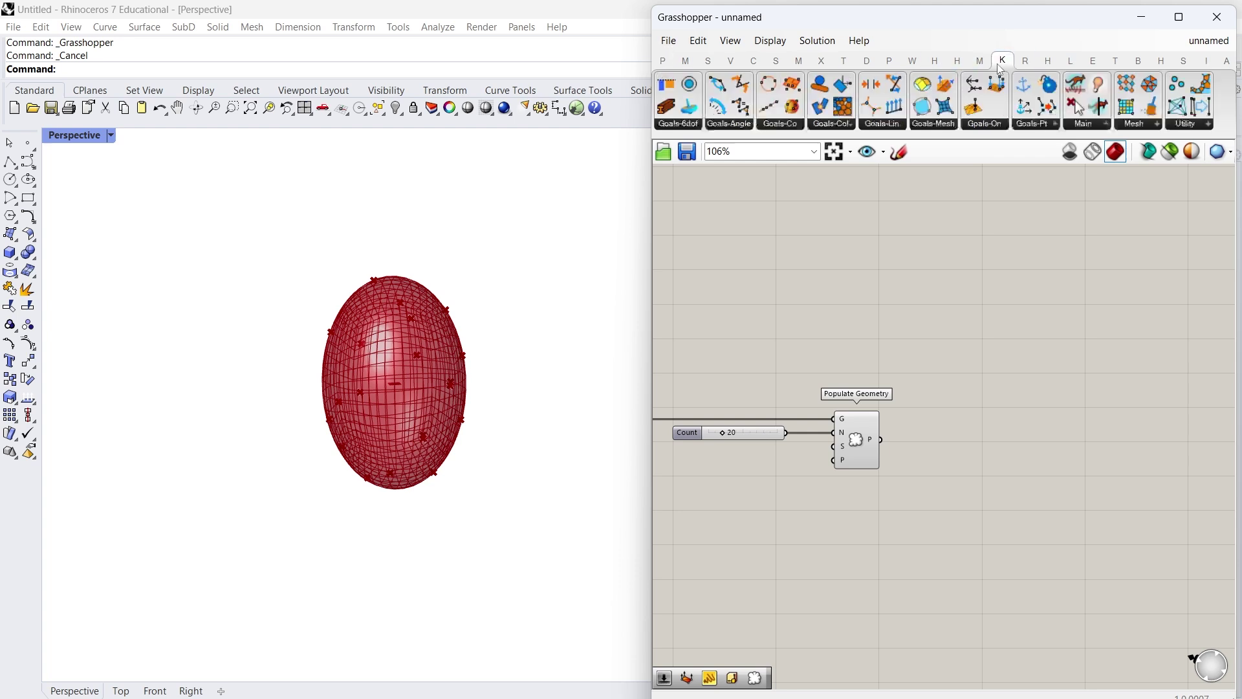
click(1136, 125)
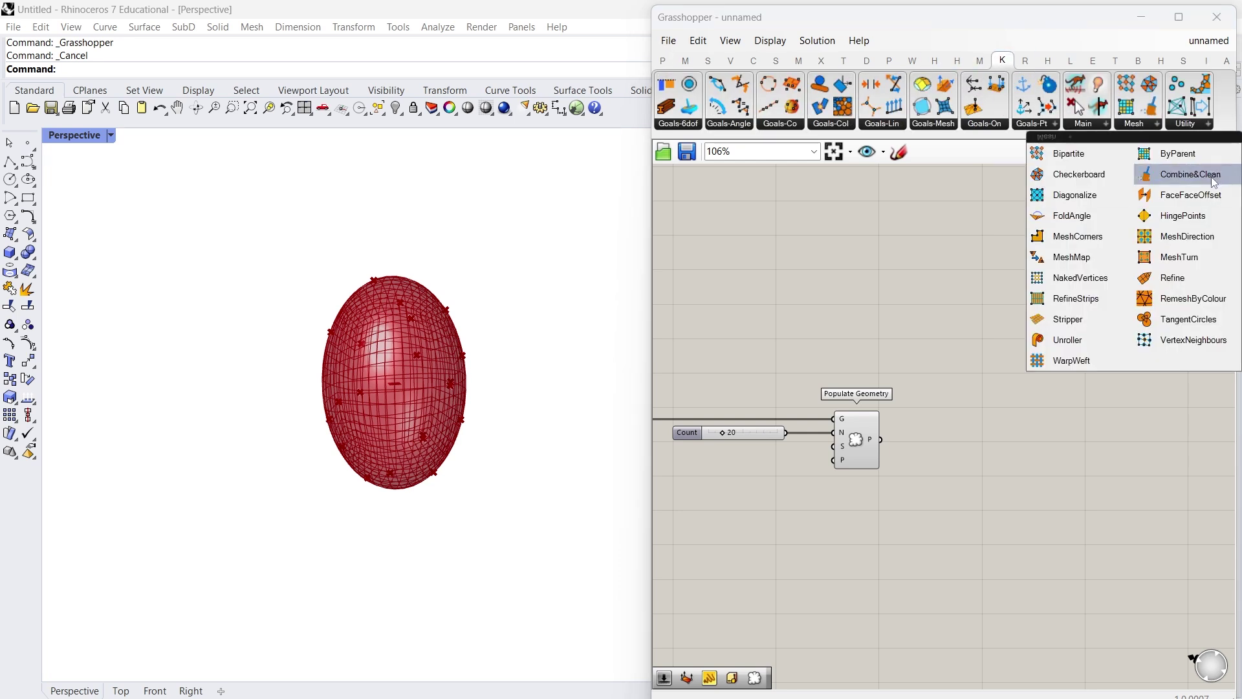
click(1180, 308)
click(1112, 471)
scroll(1012, 343, down, 2)
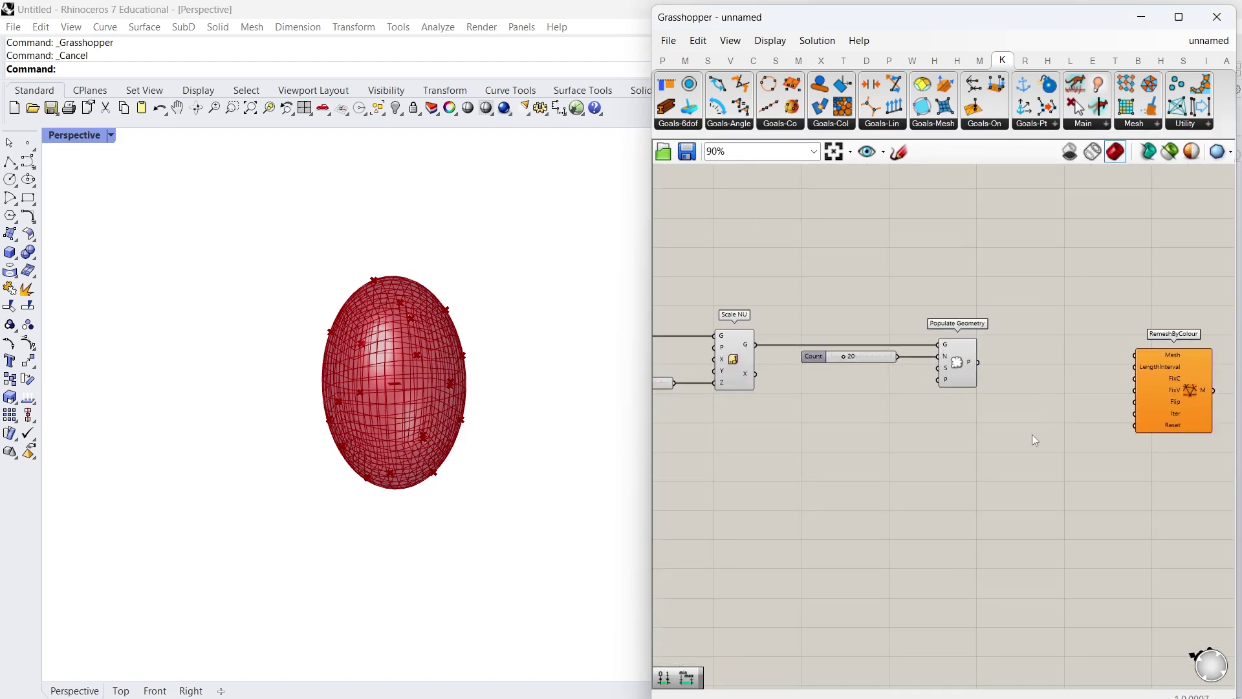
Step: Move Populate Geometry and its count slider below the main row and shift RemeshByColour farther along to make room
drag(1027, 431, 866, 320)
drag(967, 353, 967, 436)
click(1047, 355)
right_drag(1047, 355, 950, 357)
scroll(950, 357, down, 1)
drag(1041, 367, 1106, 358)
click(968, 343)
right_drag(969, 359, 968, 352)
right_drag(1069, 353, 1008, 356)
scroll(1008, 356, up, 1)
drag(1043, 363, 1114, 362)
Step: Add a Deconstruct Mesh component above Populate Geometry and connect the Scale NU geometry output to it
right_drag(864, 355, 919, 351)
click(919, 351)
double_click(919, 350)
text(p)
key(BackSpace)
text(deconstruct mesh)
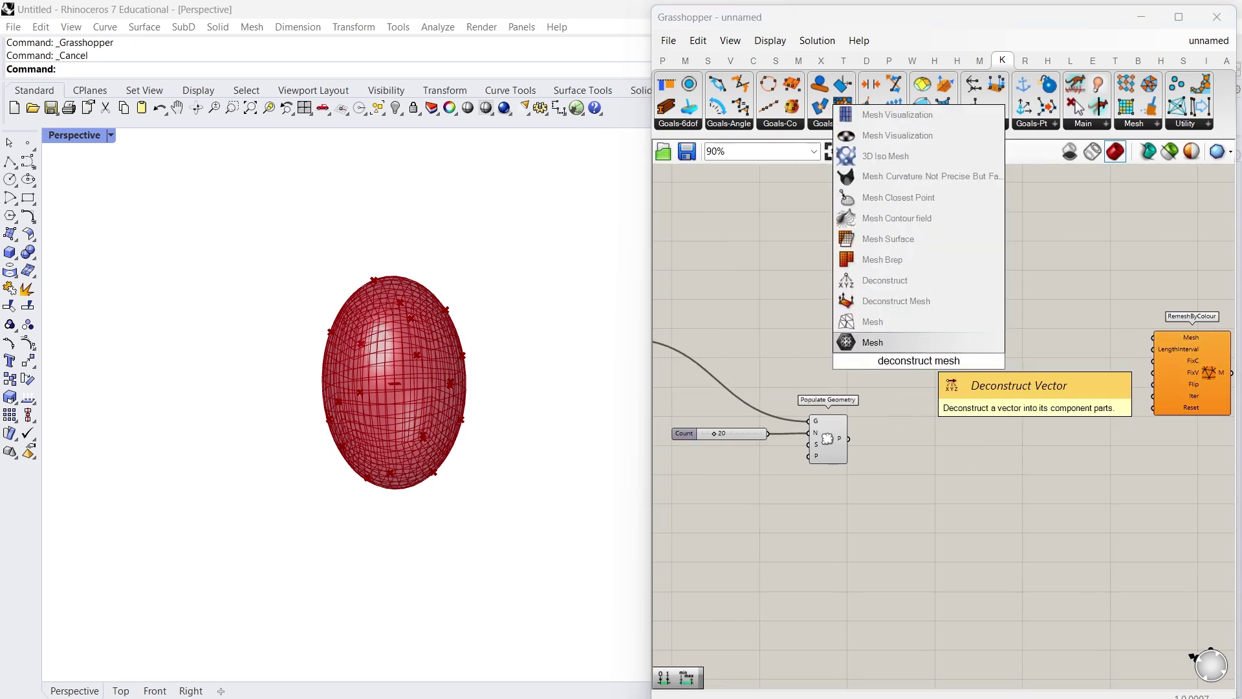
key(Return)
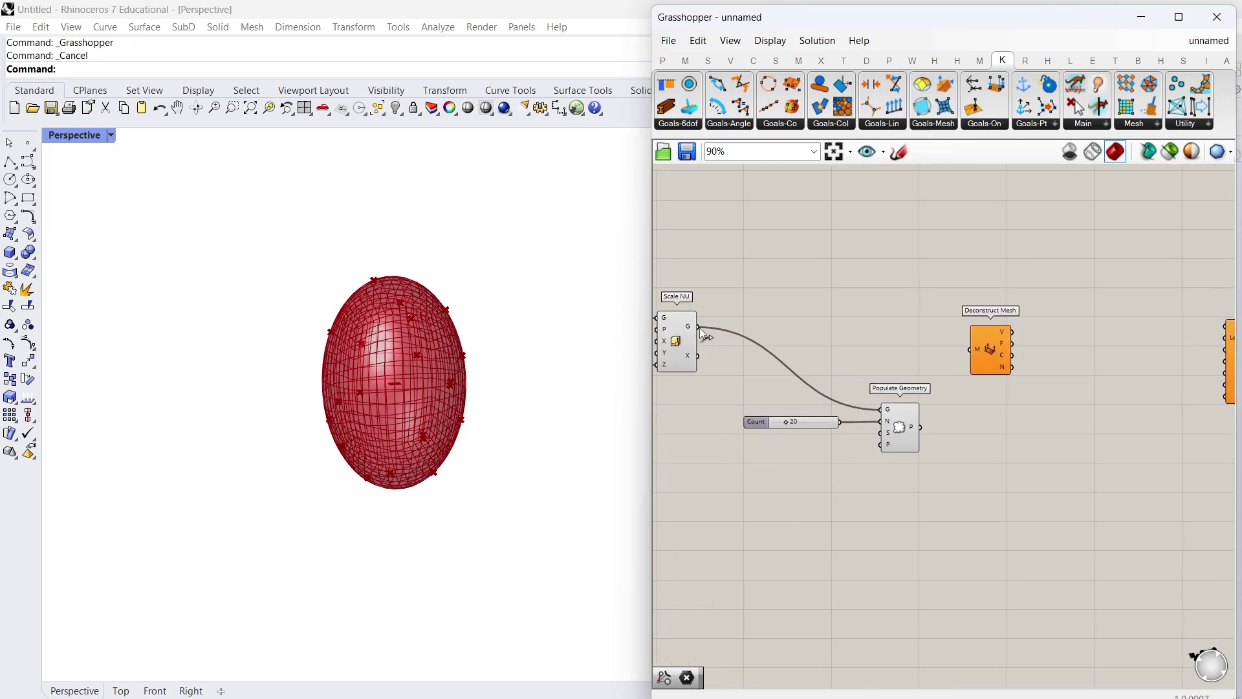
drag(959, 342, 968, 349)
drag(990, 352, 897, 329)
Step: Add a Pull Point component, connecting the deconstructed mesh vertices to its point input and the populated points to its geometry input
right_drag(1022, 331, 928, 324)
double_click(928, 324)
text(pull point)
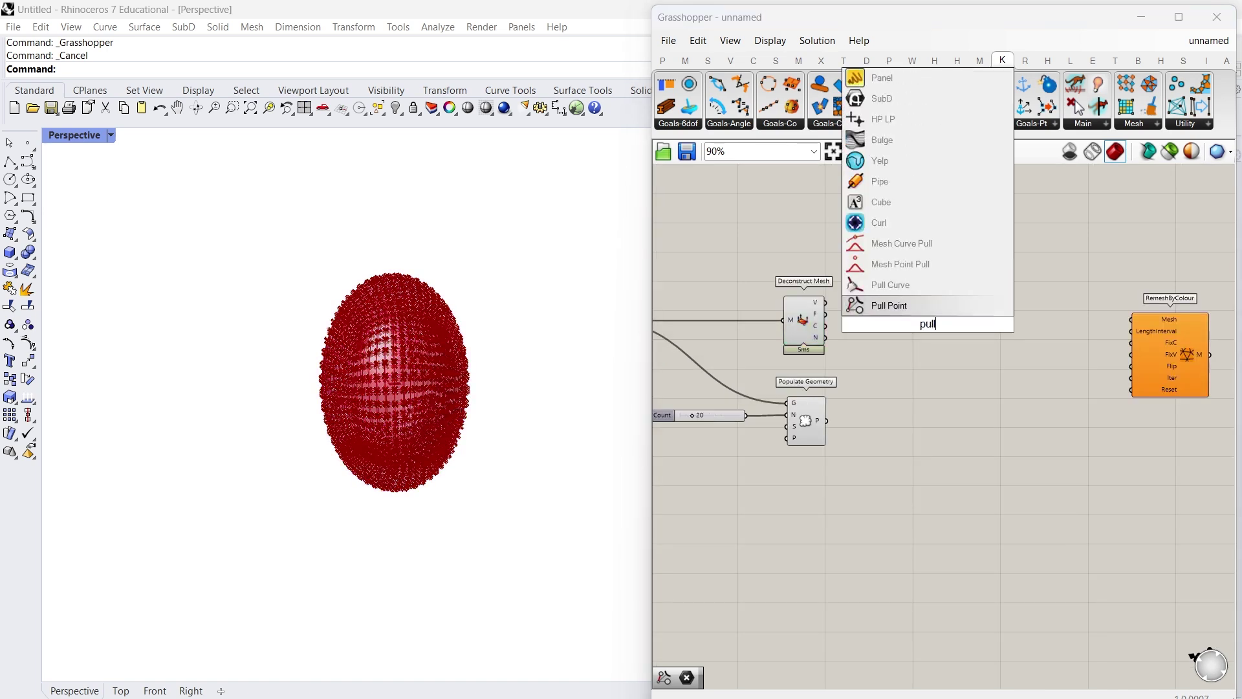
click(915, 311)
scroll(867, 338, up, 2)
drag(812, 453, 922, 329)
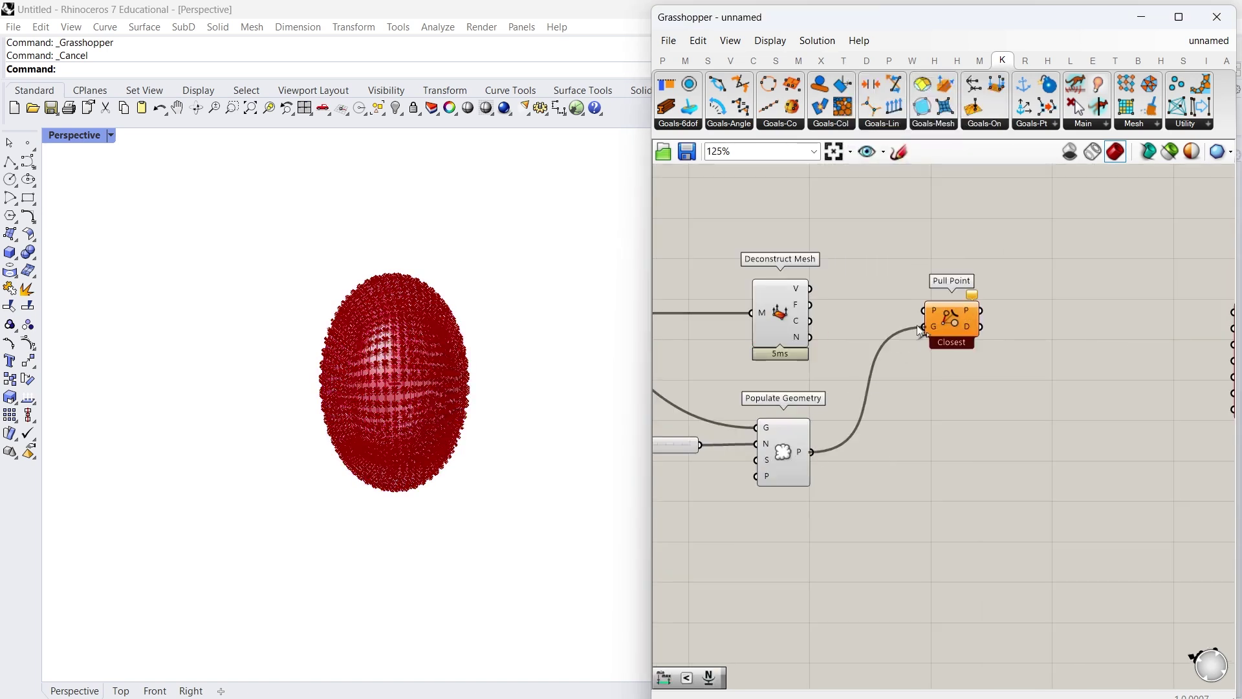
drag(810, 288, 925, 310)
Step: Add a Normalizer fed by the Pull Point distances and line both components up beside Populate Geometry
right_drag(1070, 368, 894, 320)
scroll(894, 319, down, 2)
double_click(904, 357)
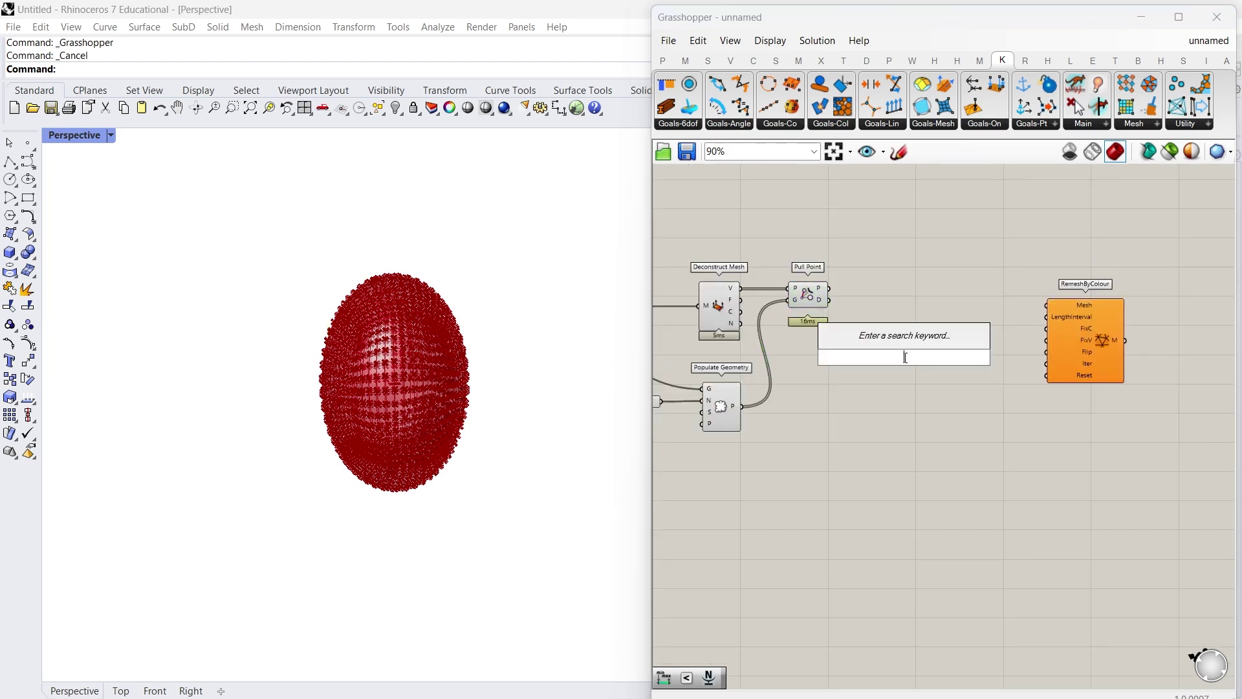
text(normali)
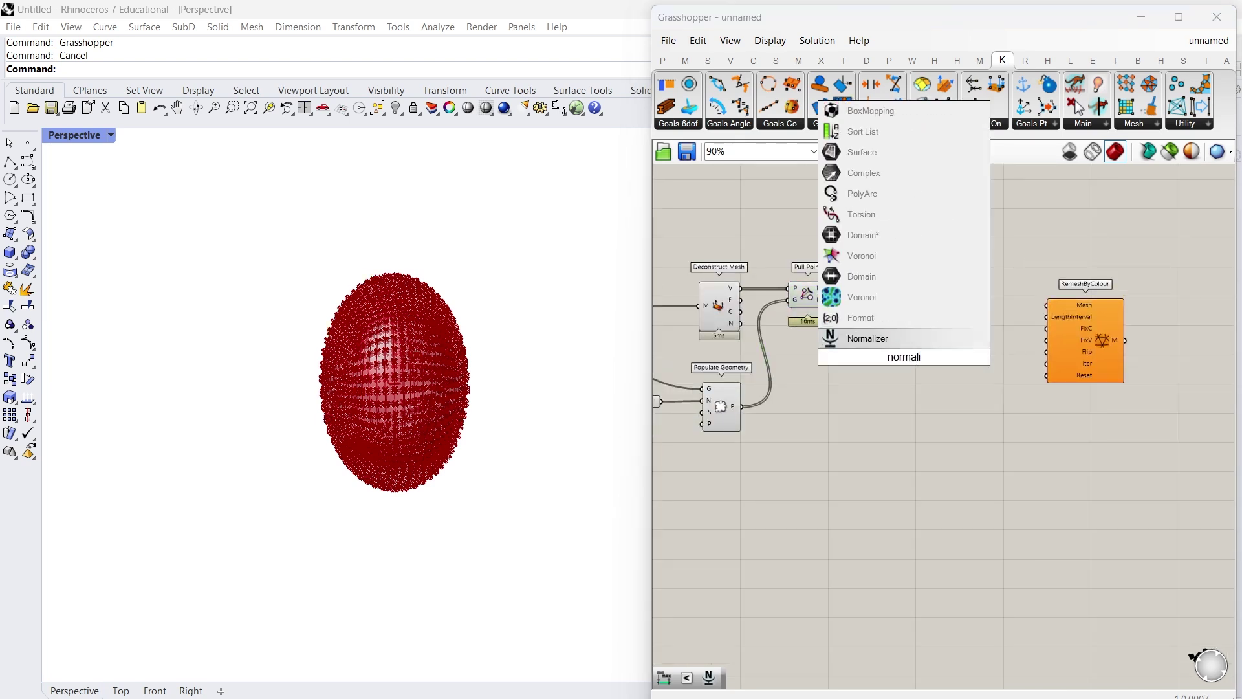
click(867, 338)
scroll(801, 316, up, 2)
drag(801, 295, 805, 438)
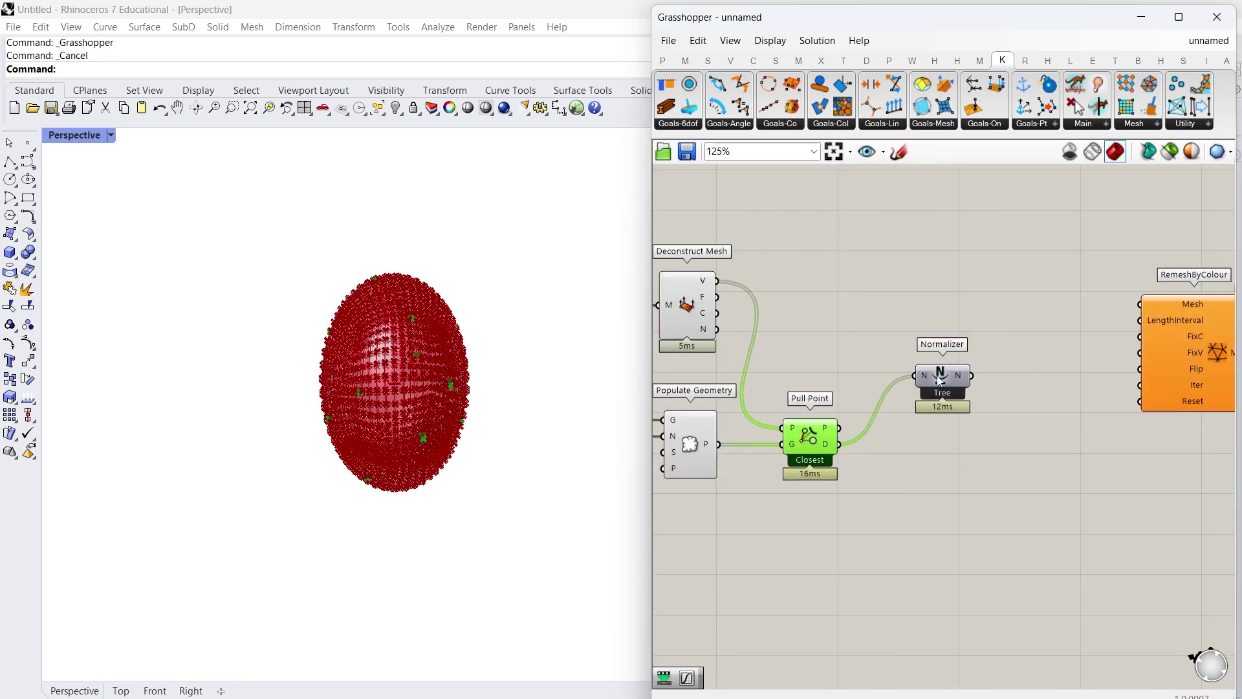
drag(941, 380, 929, 451)
Step: Add a Graph Mapper, connect the Normalizer output to it and place it in line with the Normalizer
scroll(1004, 382, down, 3)
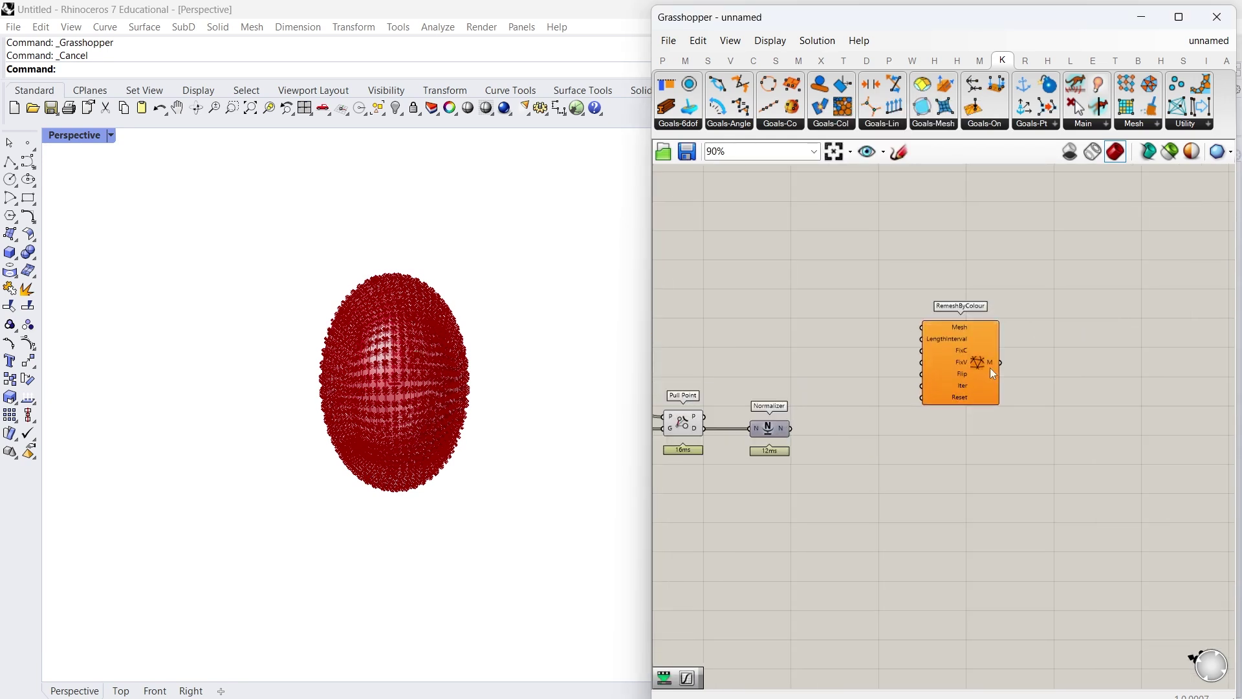
double_click(953, 367)
text(graph mapper)
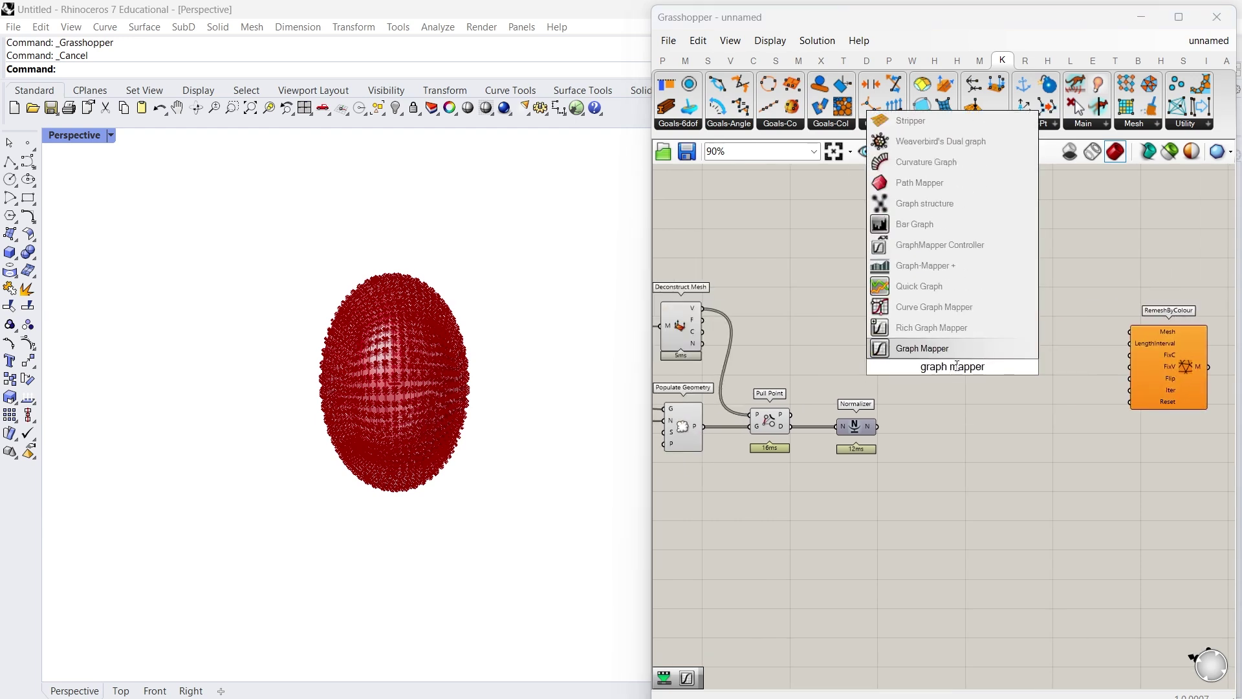
key(Return)
scroll(906, 407, up, 2)
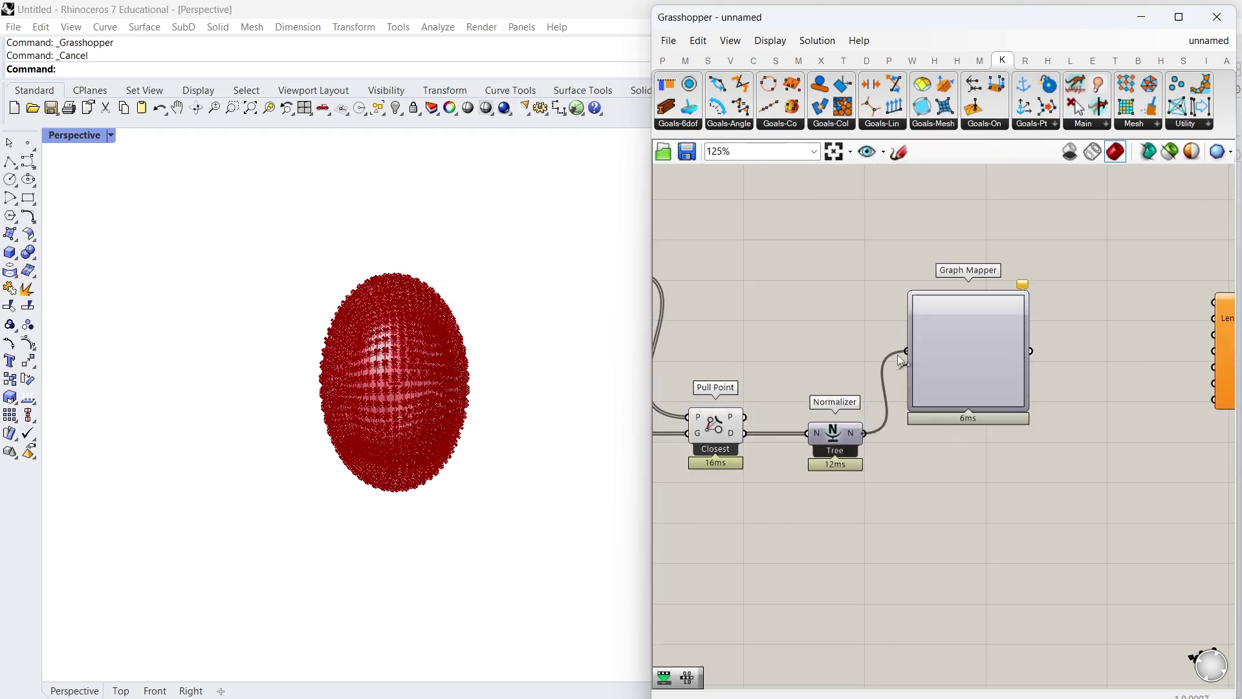
drag(898, 355, 899, 354)
drag(967, 349, 974, 435)
Step: Reposition the Graph Mapper and set its graph type to Bezier
right_drag(1031, 417, 953, 416)
drag(919, 432, 986, 429)
right_click(986, 430)
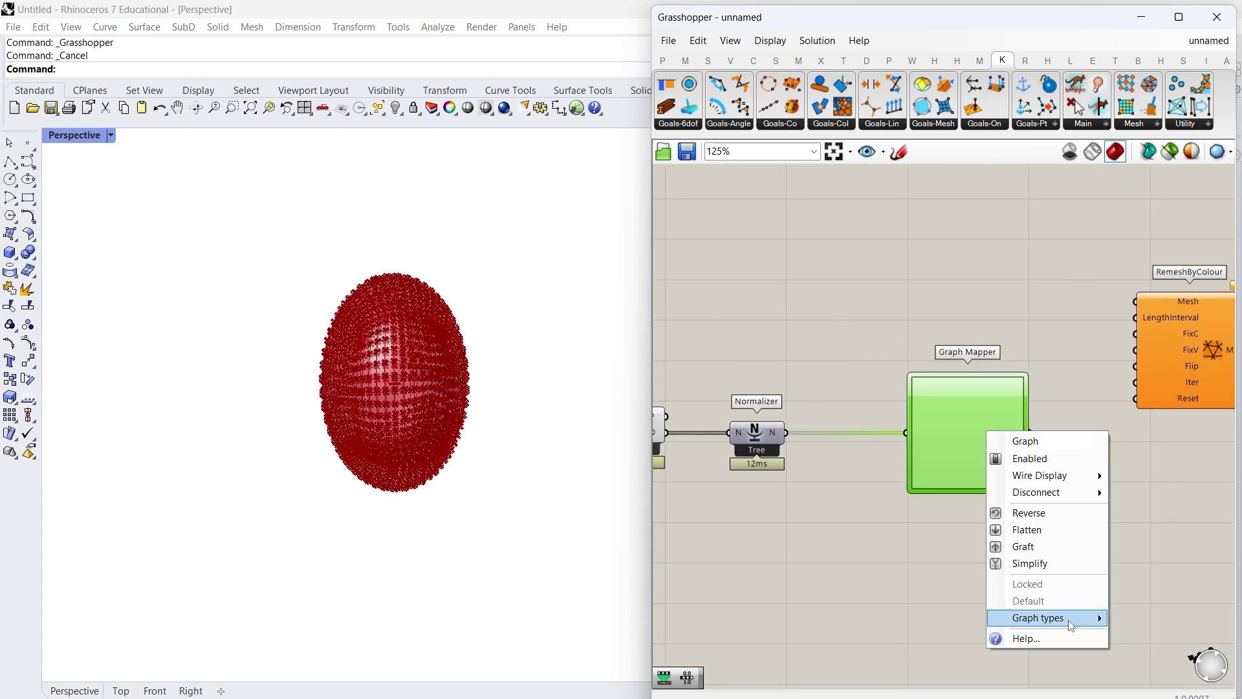
mouse_move(1097, 615)
click(1143, 444)
scroll(941, 463, up, 2)
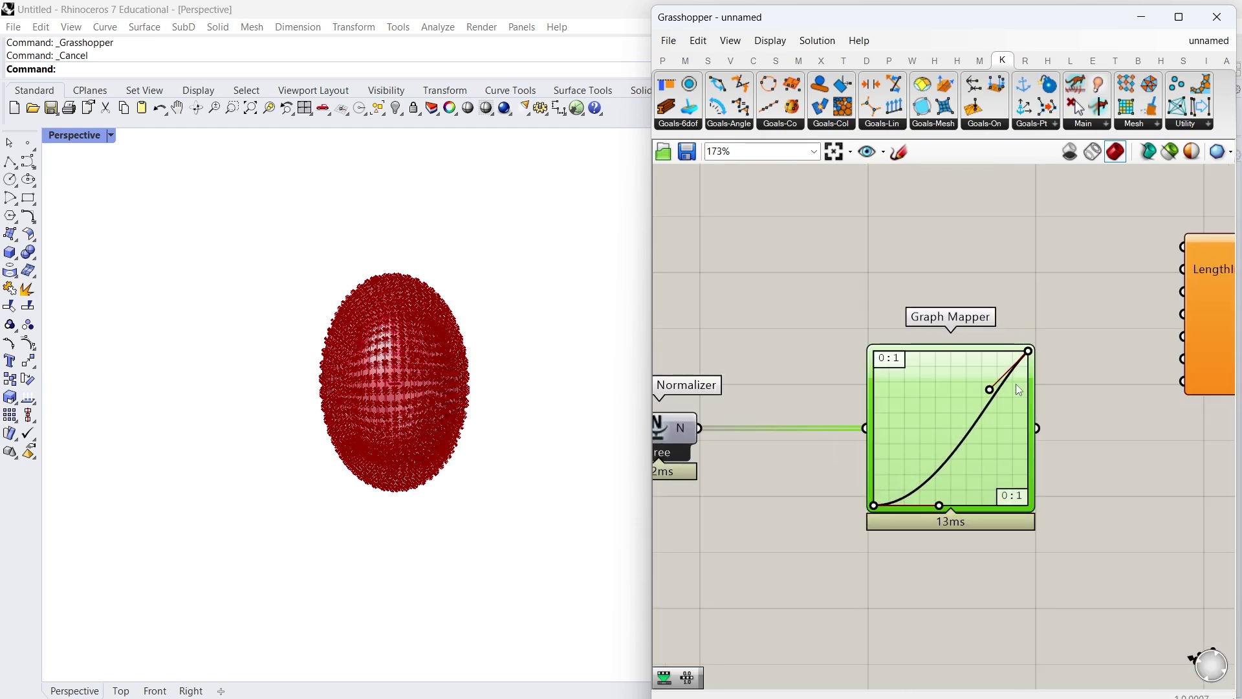
Step: Move the RemeshByColour component farther from the Graph Mapper to make room between them
click(1013, 285)
scroll(1012, 283, down, 7)
right_drag(1024, 285, 831, 329)
scroll(887, 331, up, 2)
drag(899, 332, 1035, 332)
click(858, 314)
right_drag(849, 316, 984, 328)
Step: Add a Bounds component, connect the Graph Mapper output to it and line it up beside the Graph Mapper
double_click(972, 330)
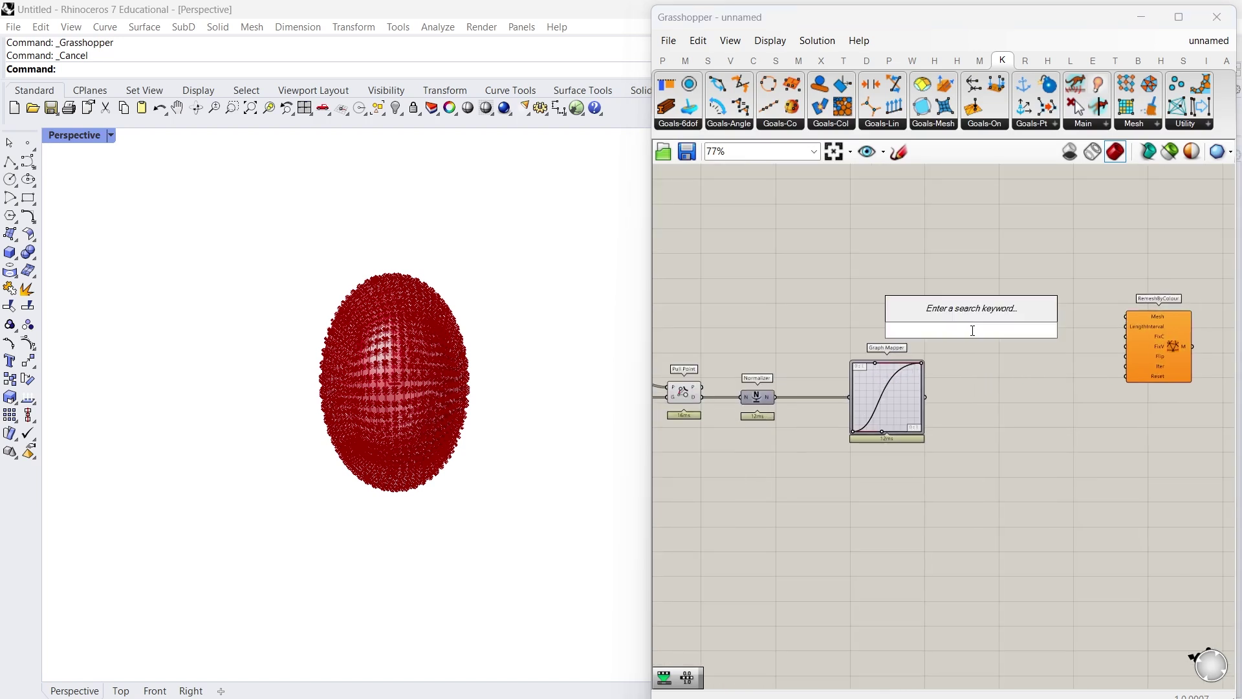
text(bounds)
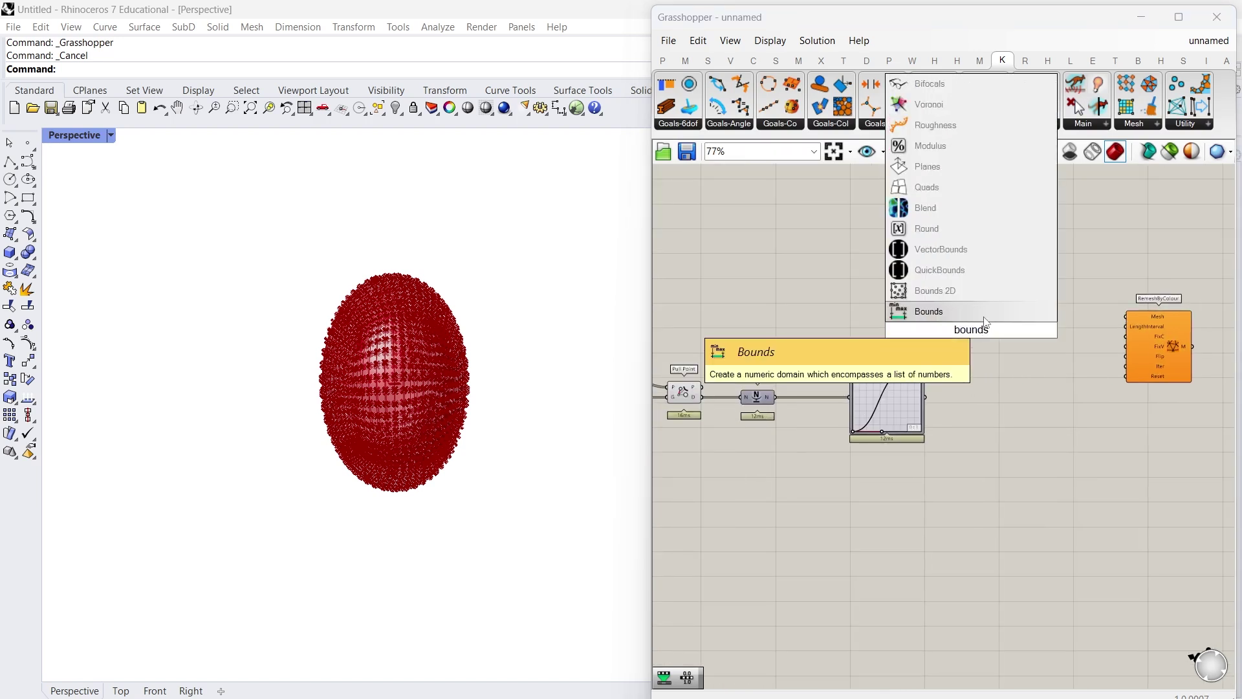
key(Return)
scroll(923, 389, up, 2)
scroll(923, 388, up, 1)
drag(927, 406, 973, 295)
drag(992, 299, 995, 407)
Step: Add a Deconstruct Domain component fed by the Bounds output and line it up beside Bounds
double_click(1049, 323)
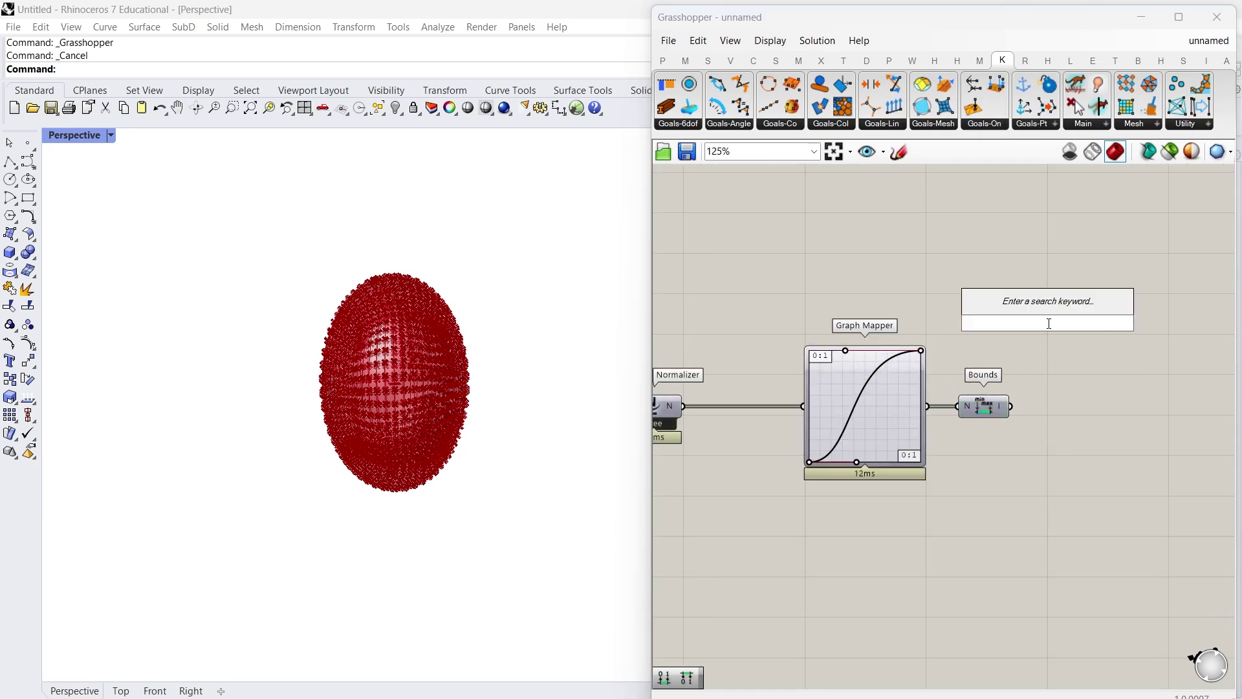
text(deconstruct domai)
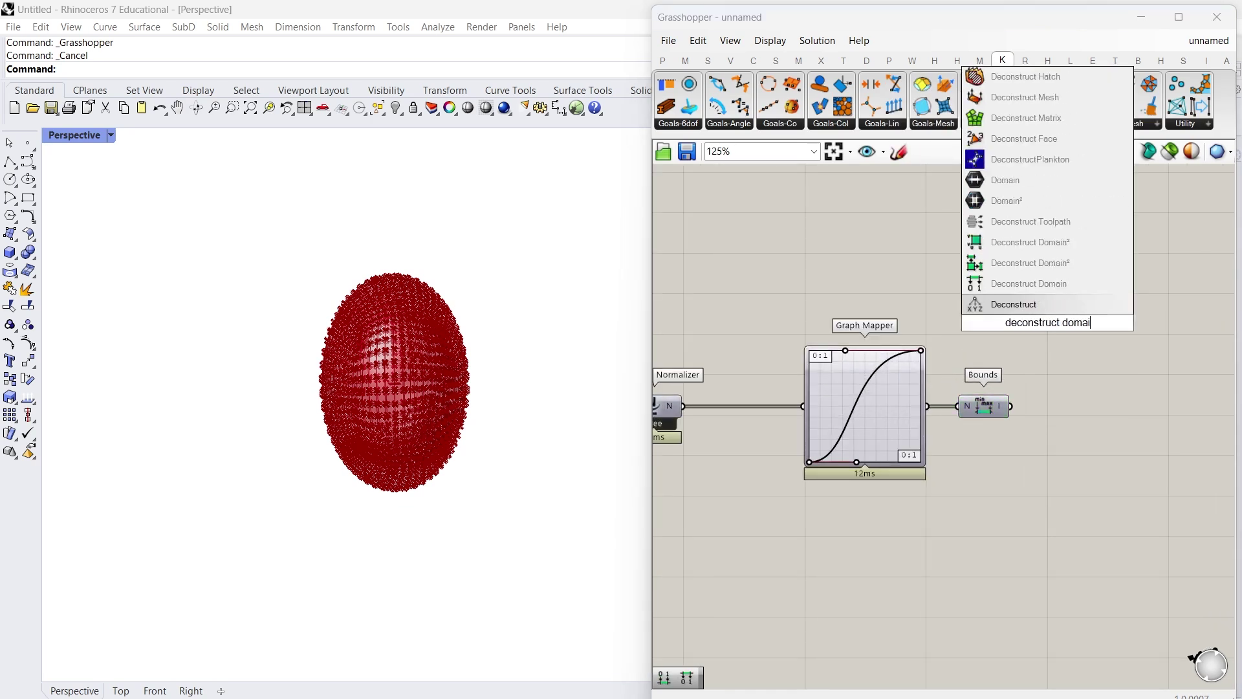
key(Up)
key(Return)
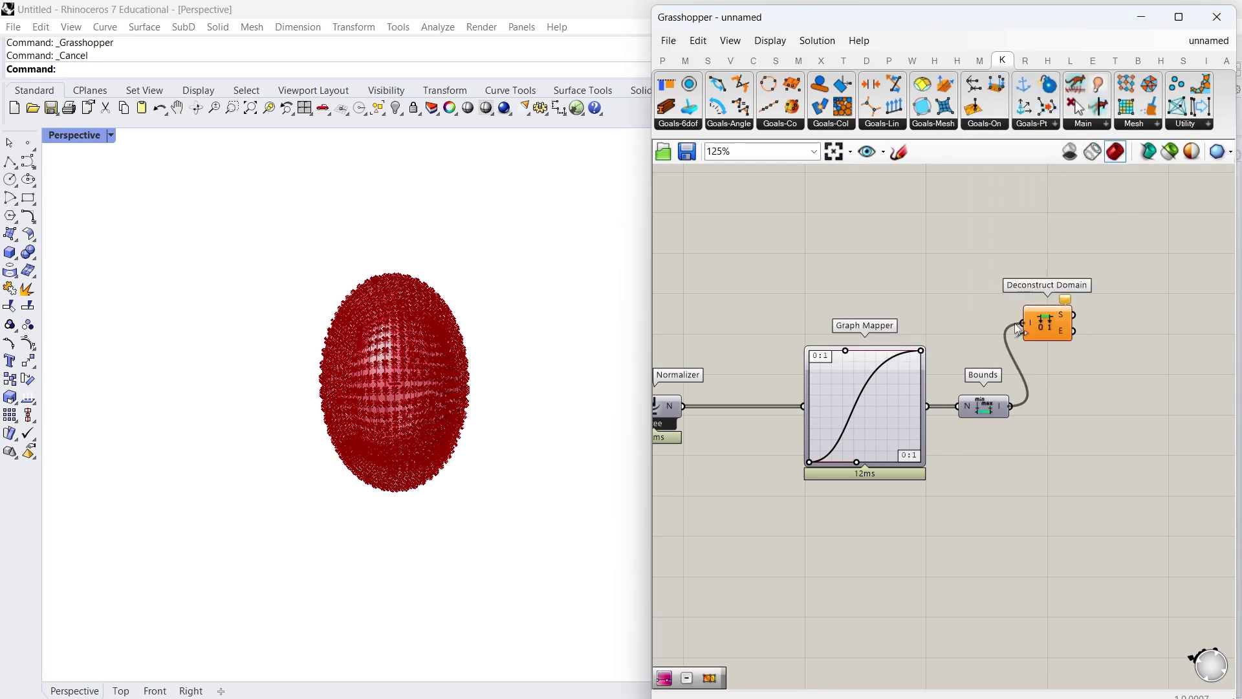
drag(1045, 323, 1070, 406)
click(991, 357)
Step: Move RemeshByColour farther away, add a Gradient component and apply the white-to-black preset to it
scroll(990, 358, down, 5)
scroll(1042, 350, up, 2)
drag(1048, 349, 1152, 348)
double_click(967, 356)
text(grap)
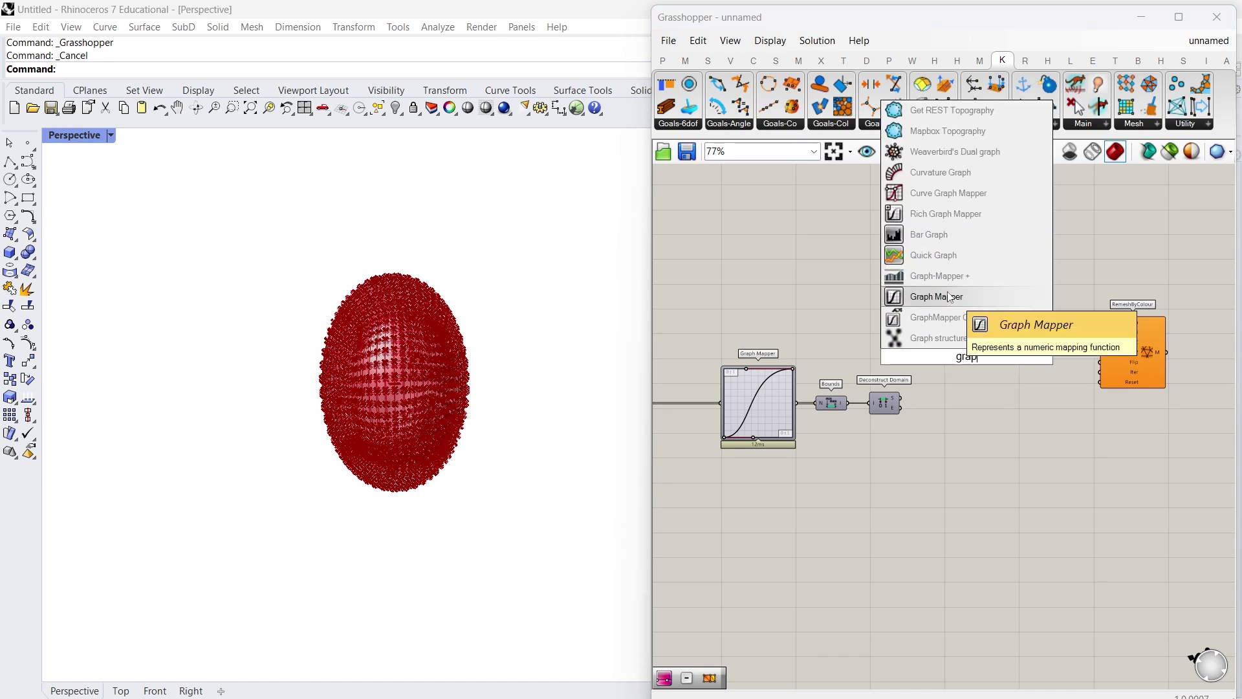
key(BackSpace)
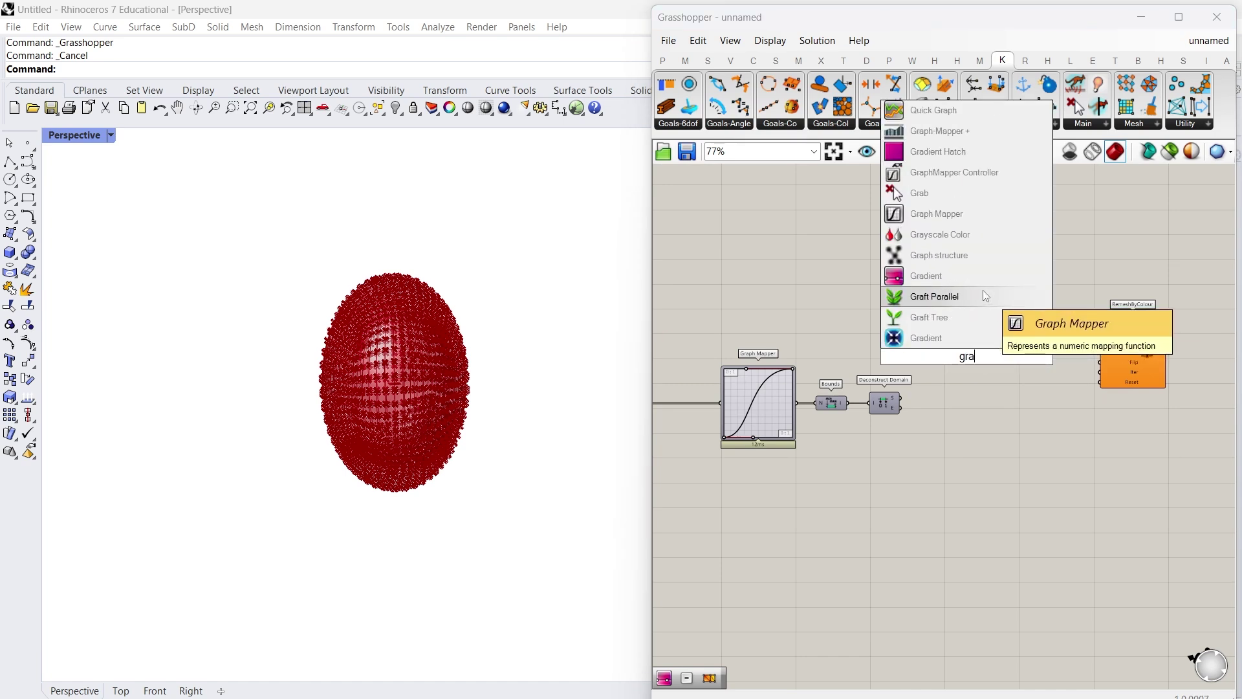
click(987, 341)
scroll(943, 348, up, 2)
right_click(965, 341)
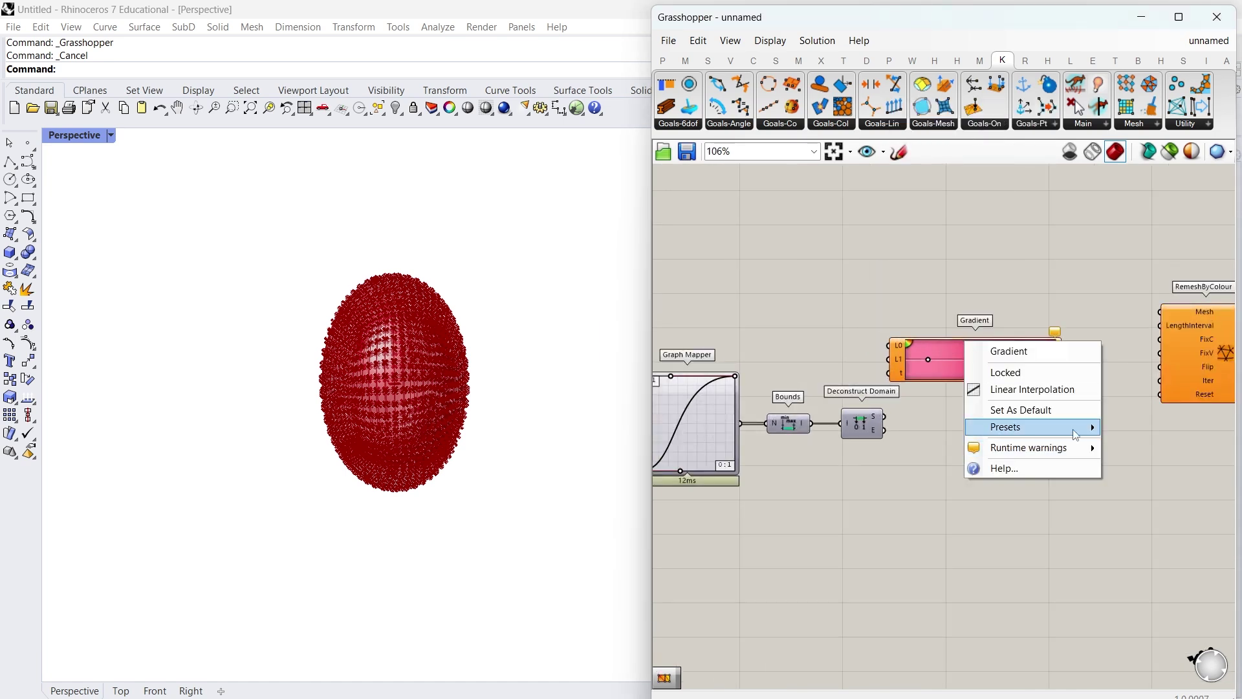
mouse_move(1077, 432)
click(1154, 447)
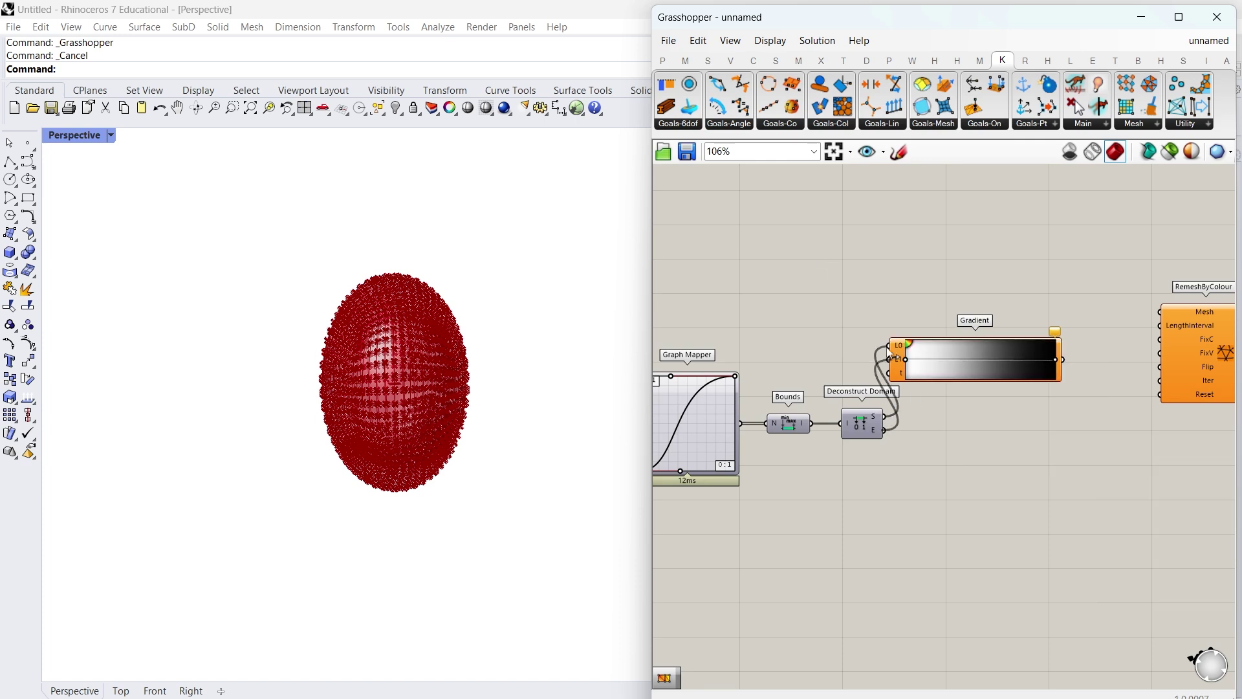
Step: Connect the deconstructed domain's start and end to the Gradient's L0 and L1, and the Graph Mapper output to its t input
drag(905, 362, 959, 427)
right_drag(750, 437, 897, 407)
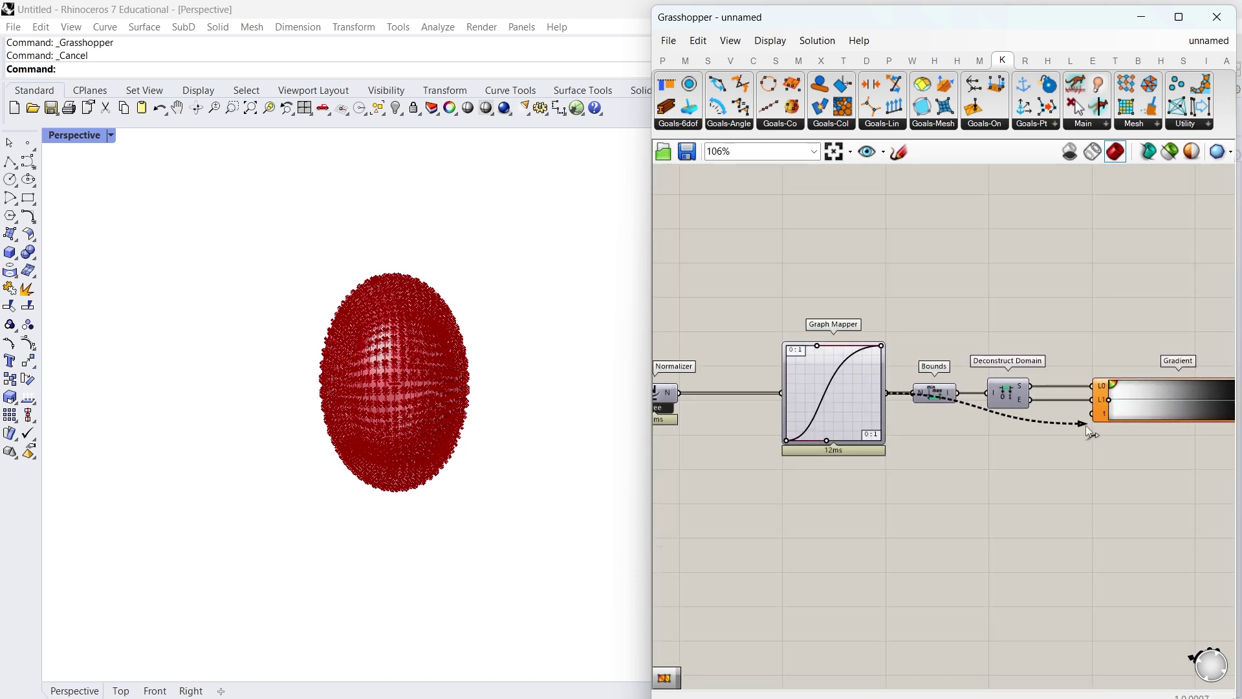
scroll(1097, 418, down, 1)
Step: Add a Construct Mesh component beyond the Gradient and connect the Gradient output to its colours input
right_drag(1143, 439, 826, 443)
scroll(827, 443, down, 3)
scroll(976, 409, up, 3)
drag(953, 397, 1140, 393)
double_click(922, 351)
text(construct mesh)
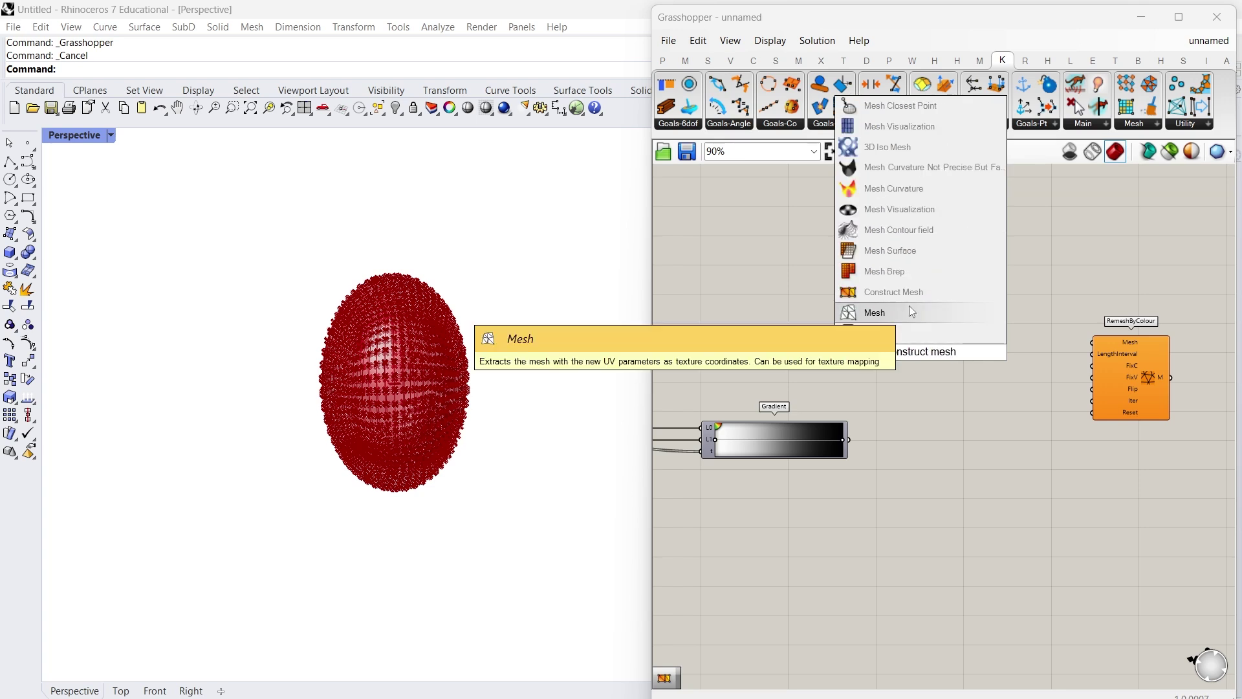
click(896, 292)
scroll(856, 446, up, 2)
drag(843, 444, 908, 355)
Step: Connect the deconstructed mesh's vertices and faces to the matching inputs of Construct Mesh
scroll(911, 363, down, 8)
scroll(946, 362, up, 5)
right_drag(765, 366, 841, 397)
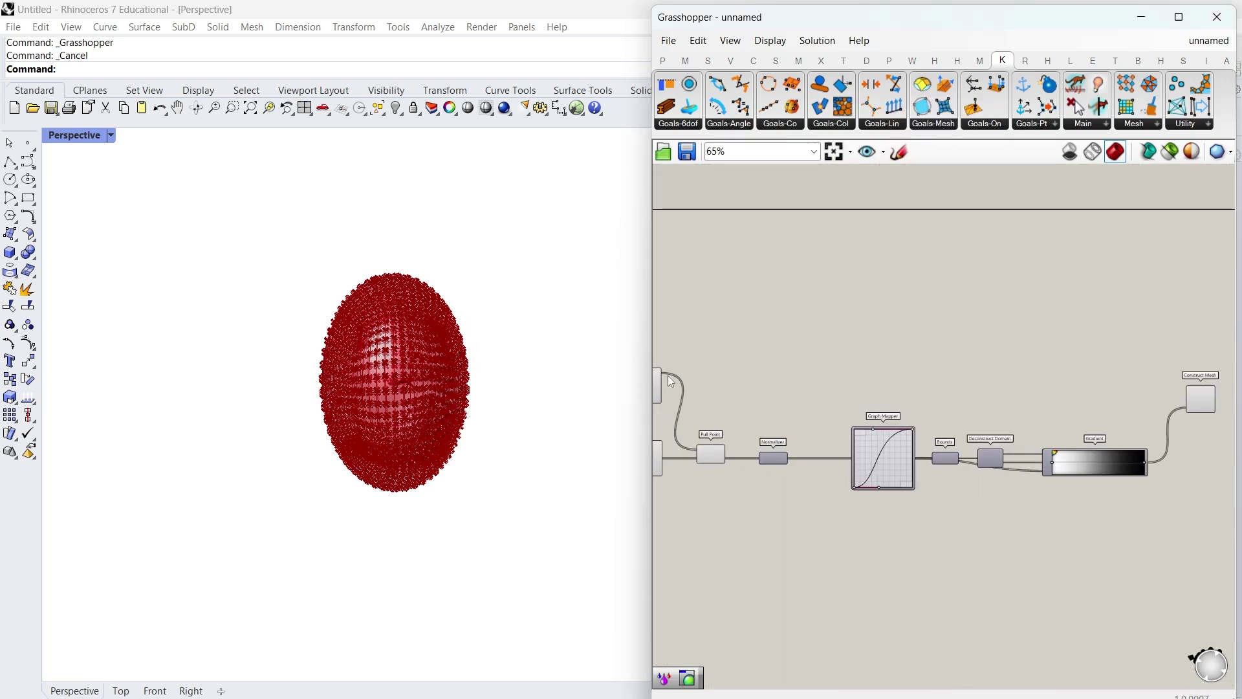
drag(672, 382, 1172, 399)
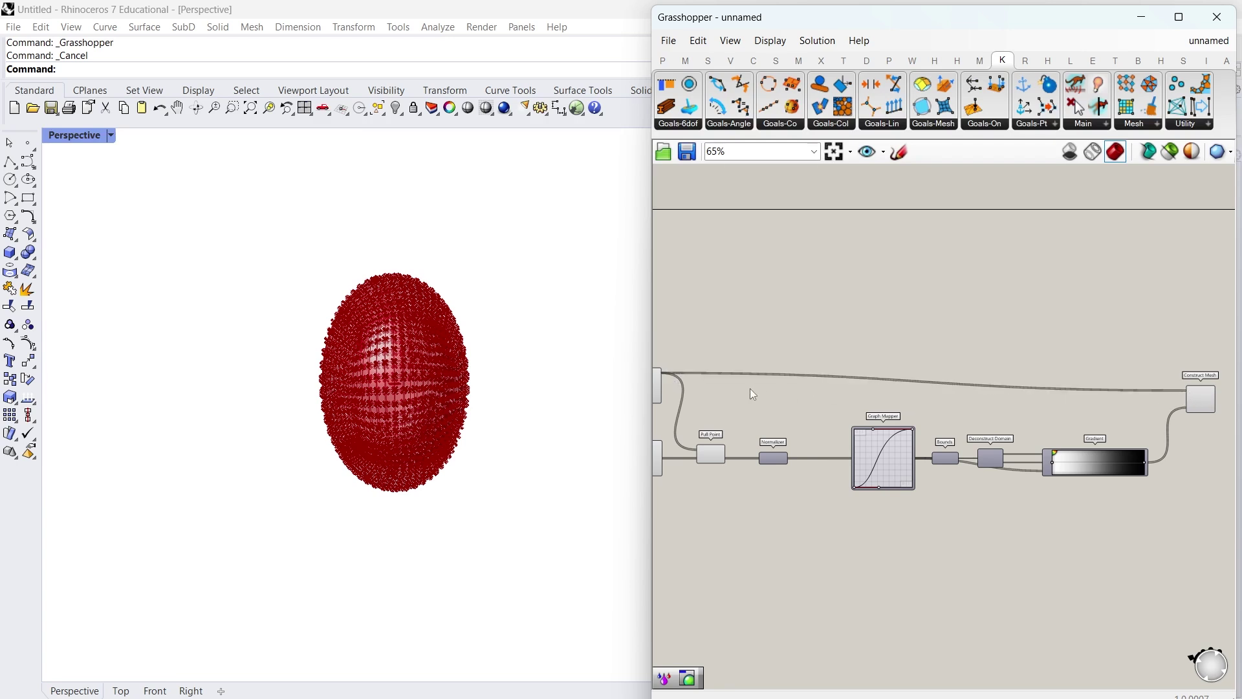
mouse_move(658, 378)
mouse_down()
mouse_move(1187, 400)
mouse_move(1151, 374)
mouse_up()
scroll(1186, 400, up, 4)
click(1128, 389)
scroll(930, 367, down, 6)
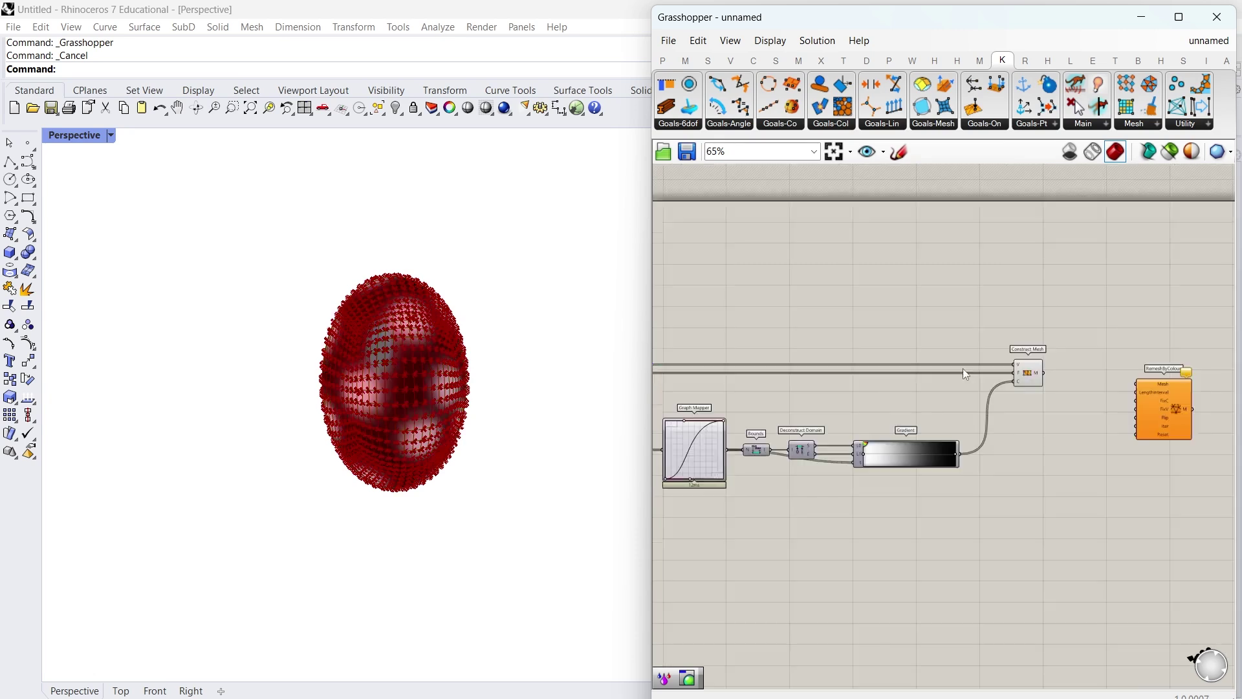
Step: Hide the preview of the upstream components so that the coloured mesh can be seen
drag(1046, 471, 790, 277)
right_click(790, 278)
click(821, 300)
Step: Examine the colour distribution on the constructed mesh from several angles and distances
right_drag(443, 328, 483, 339)
scroll(402, 368, up, 6)
scroll(425, 348, down, 4)
right_drag(482, 339, 376, 339)
scroll(991, 392, down, 4)
scroll(1062, 388, up, 11)
drag(871, 454, 950, 467)
right_drag(428, 389, 445, 354)
scroll(1009, 398, down, 8)
Step: Reposition RemeshByColour beyond Construct Mesh and connect the constructed mesh to its Mesh input
right_drag(1126, 363, 822, 418)
scroll(976, 421, up, 4)
drag(930, 430, 1112, 434)
click(1112, 433)
scroll(937, 368, up, 2)
drag(715, 369, 962, 381)
click(895, 312)
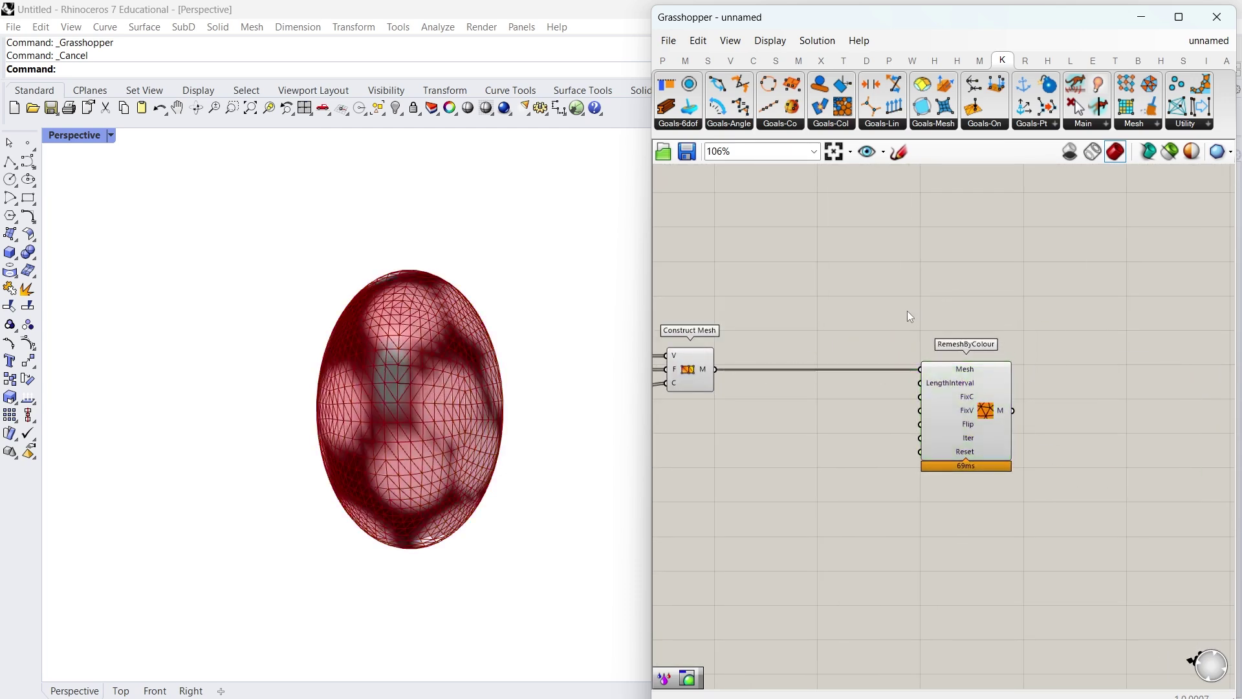
Step: Hide the preview of the Construct Mesh component
right_drag(895, 312, 1046, 270)
drag(862, 369, 787, 259)
middle_click(785, 255)
click(844, 281)
scroll(1035, 383, up, 3)
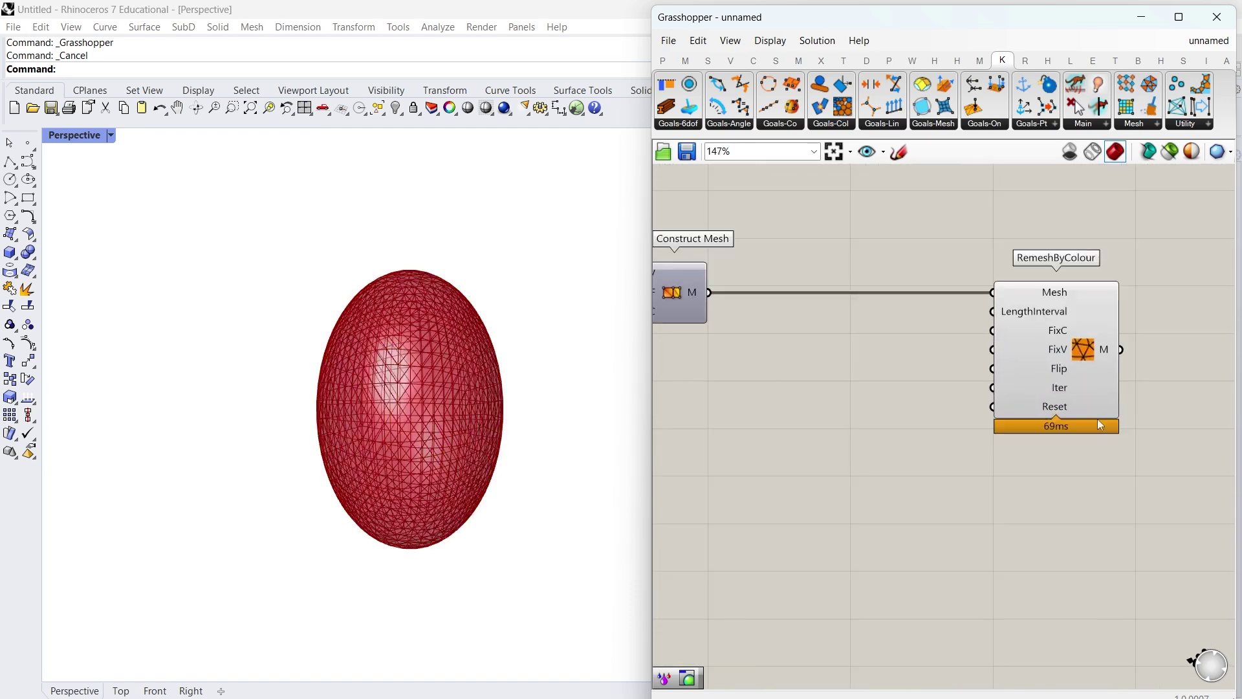
Step: Add a Construct Domain component, connect it to RemeshByColour's LengthInterval input and line it up beside that input
double_click(874, 355)
text(con)
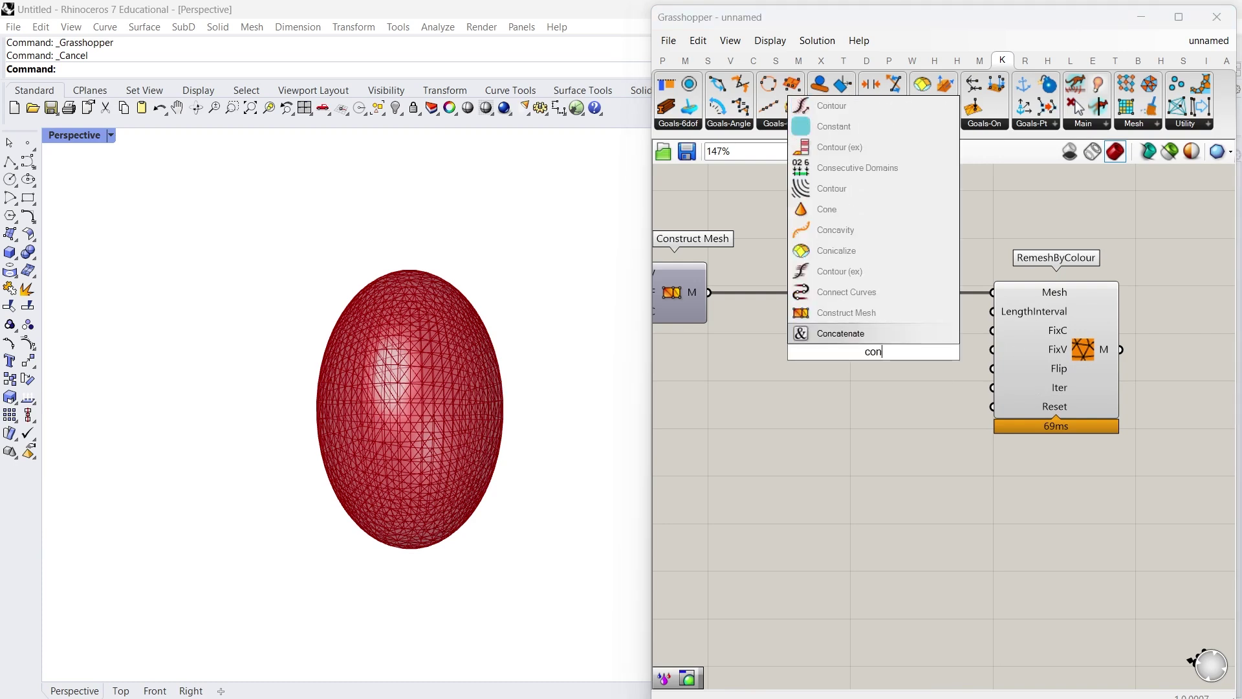
text(struct domain)
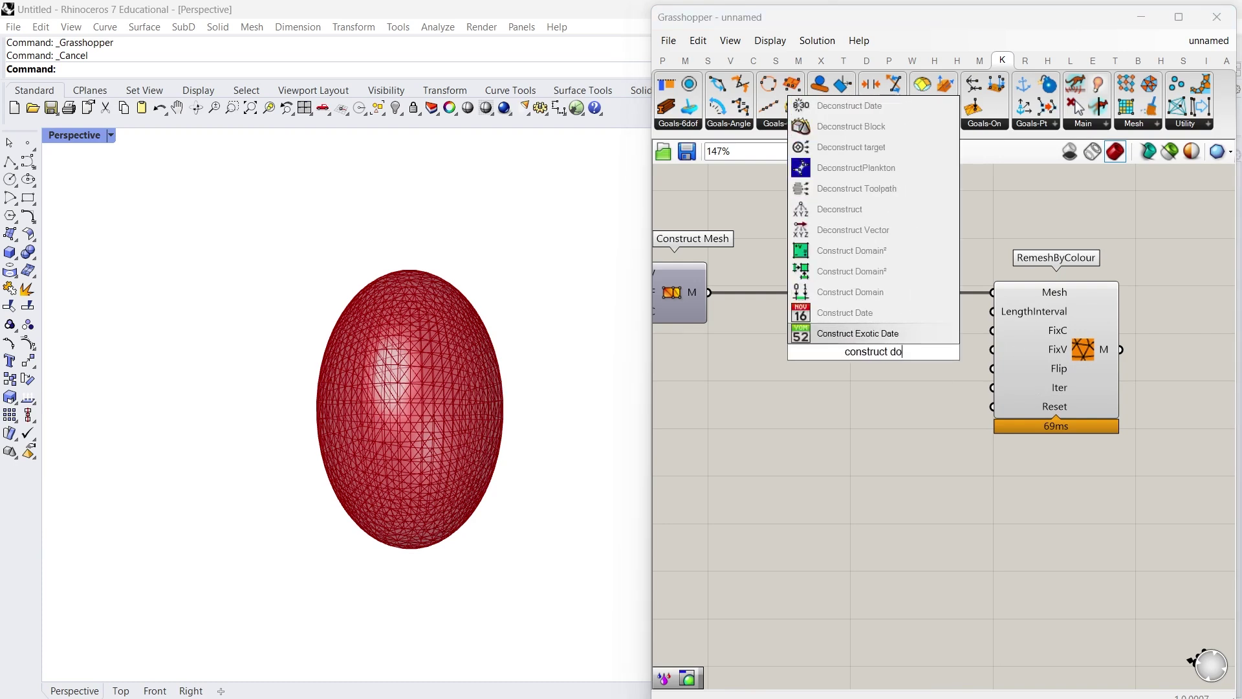
click(850, 312)
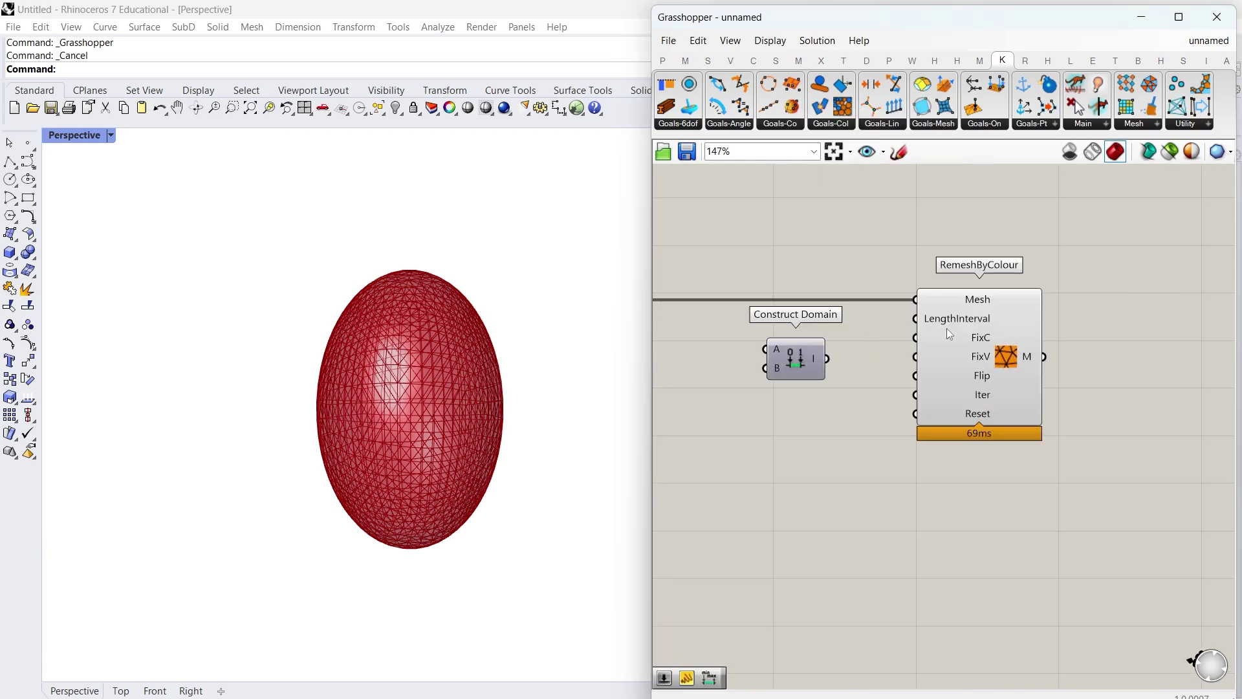
drag(908, 341, 1068, 319)
drag(801, 359, 1002, 319)
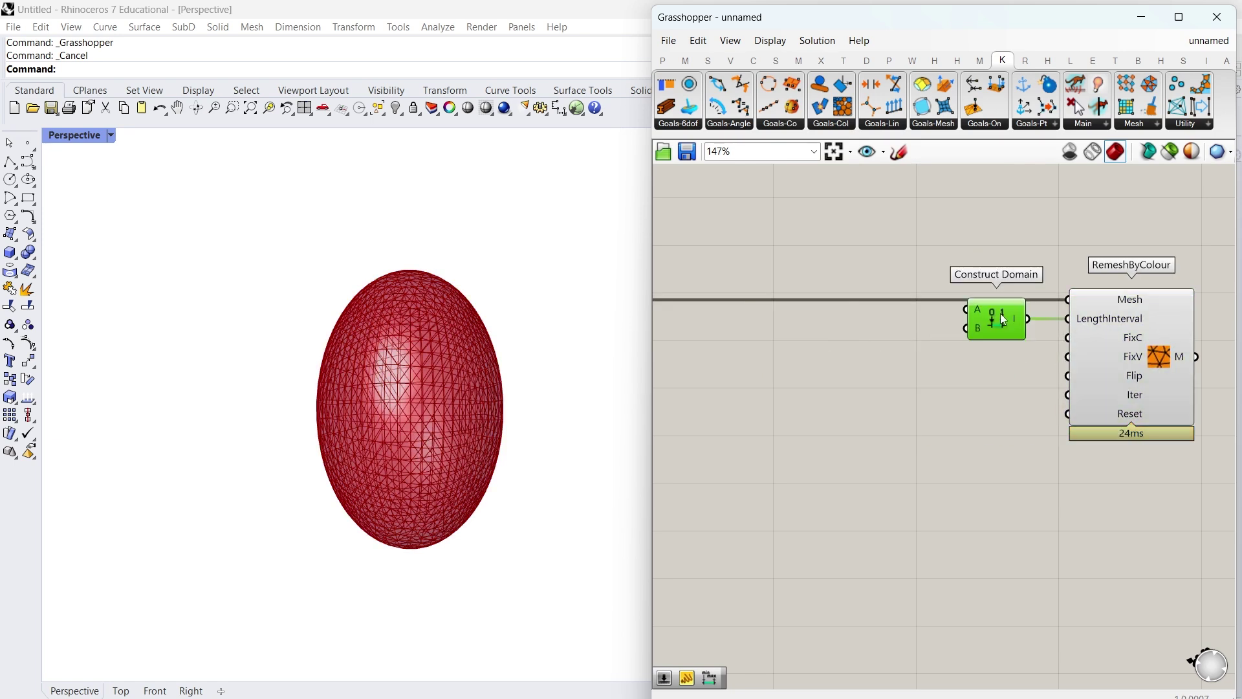
Step: Add a number slider with the value 3 below Construct Domain
double_click(927, 367)
text(3)
key(Return)
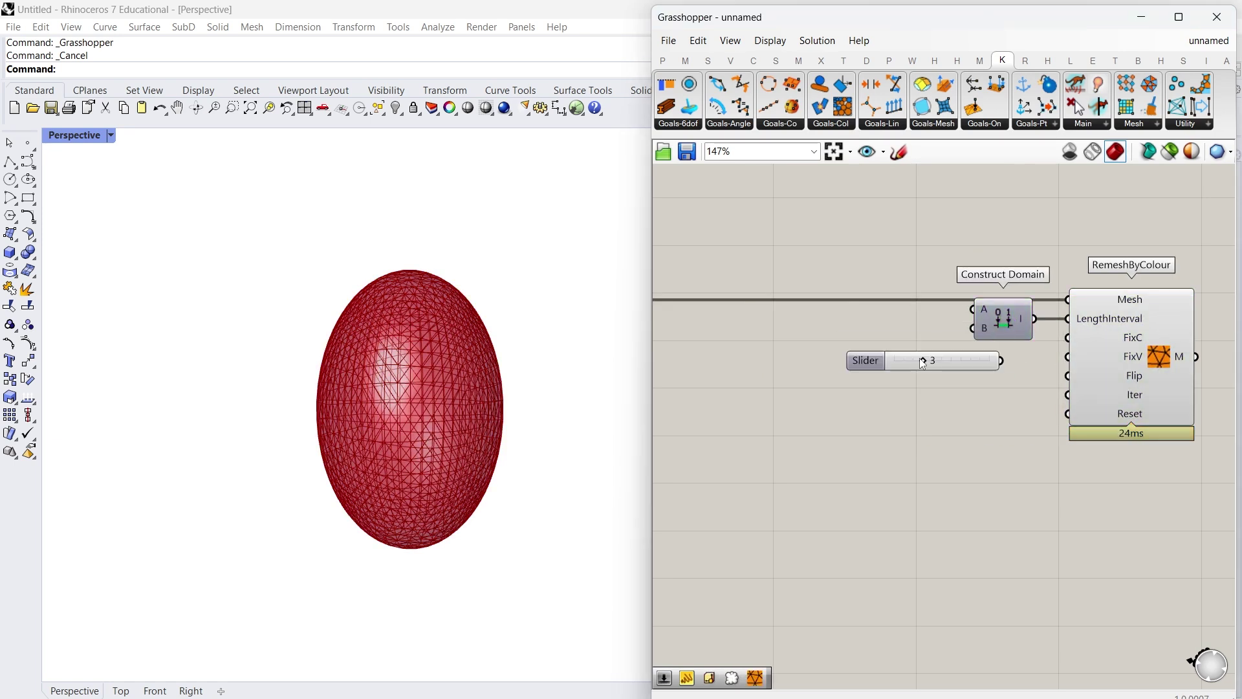
Step: Add two number sliders with the values 12 and 2.5 below Construct Domain
double_click(940, 430)
text(12)
key(Return)
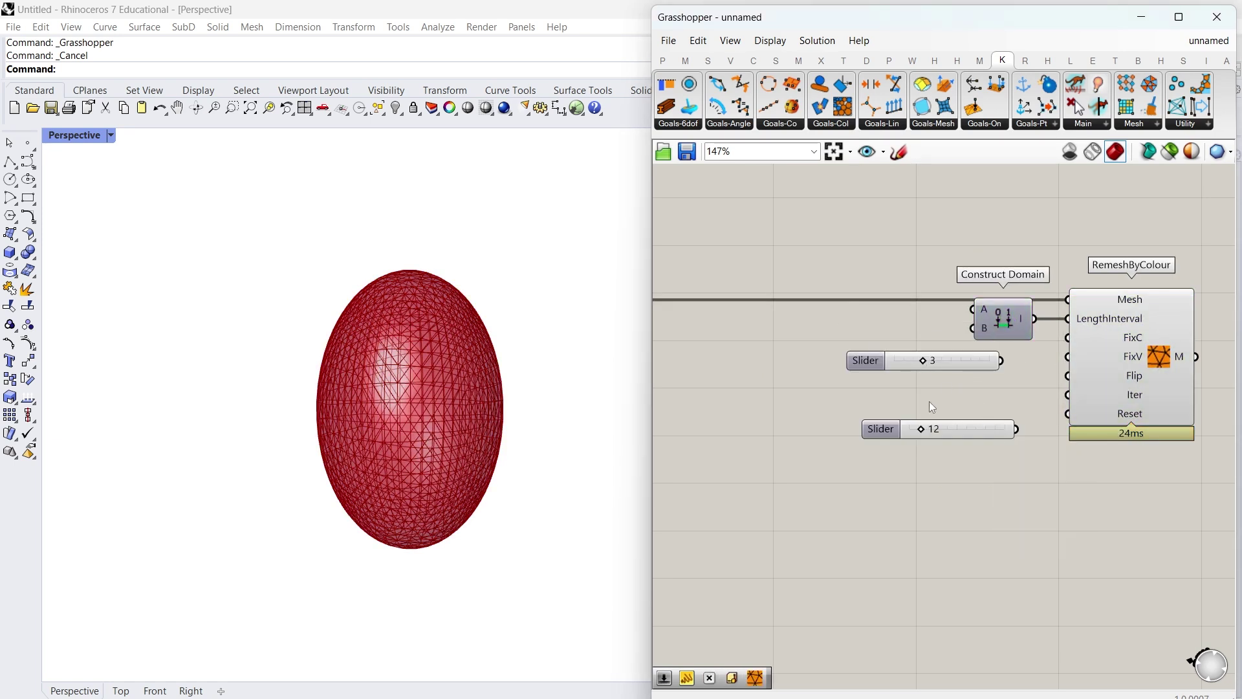
double_click(932, 406)
text(2.5)
key(Return)
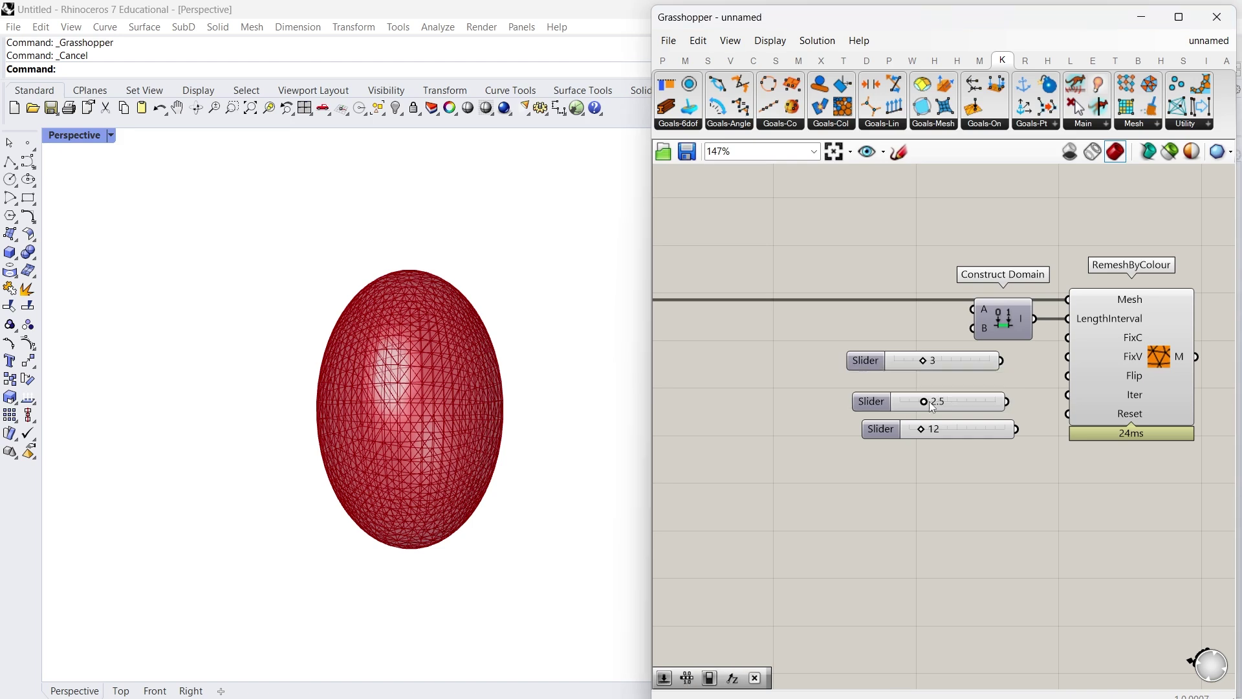
Step: Delete the slider set to 3, and connect the 2.5 slider to Construct Domain's start and the 12 slider to its end
click(962, 363)
key(Delete)
drag(968, 396, 910, 316)
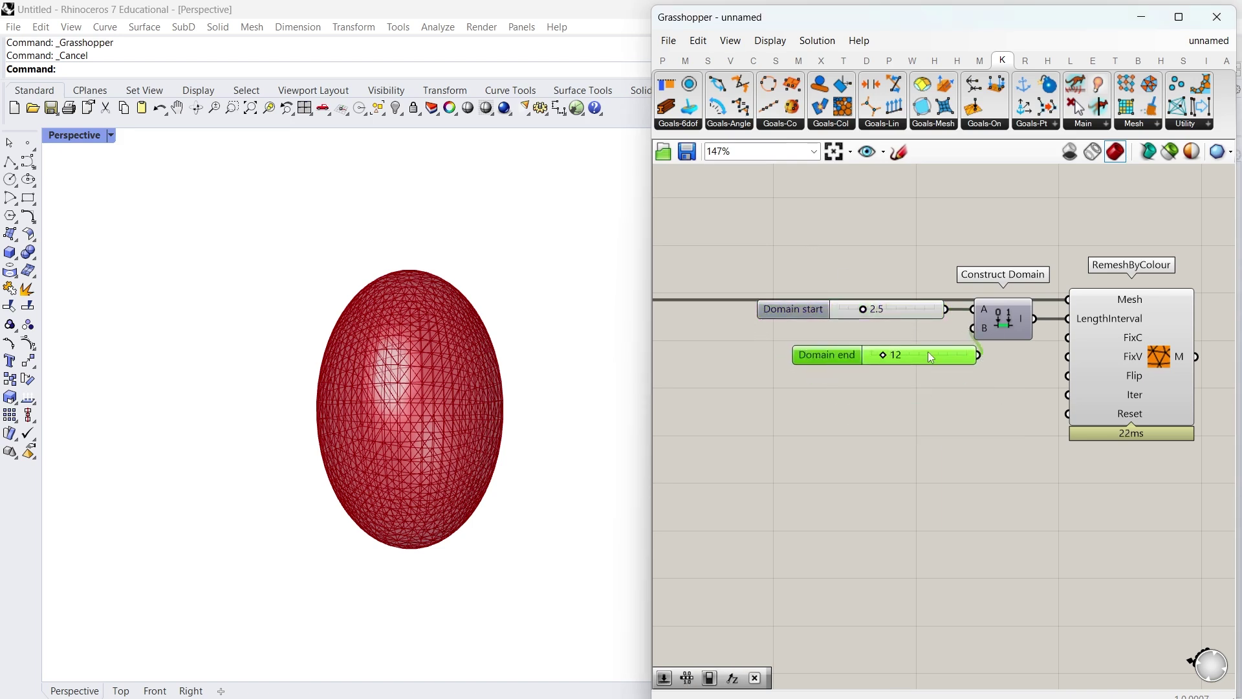
click(989, 394)
Step: Add a Boolean Toggle set to False, connect it to RemeshByColour's Reset input and check the remeshed result up close
right_drag(1092, 401, 1018, 401)
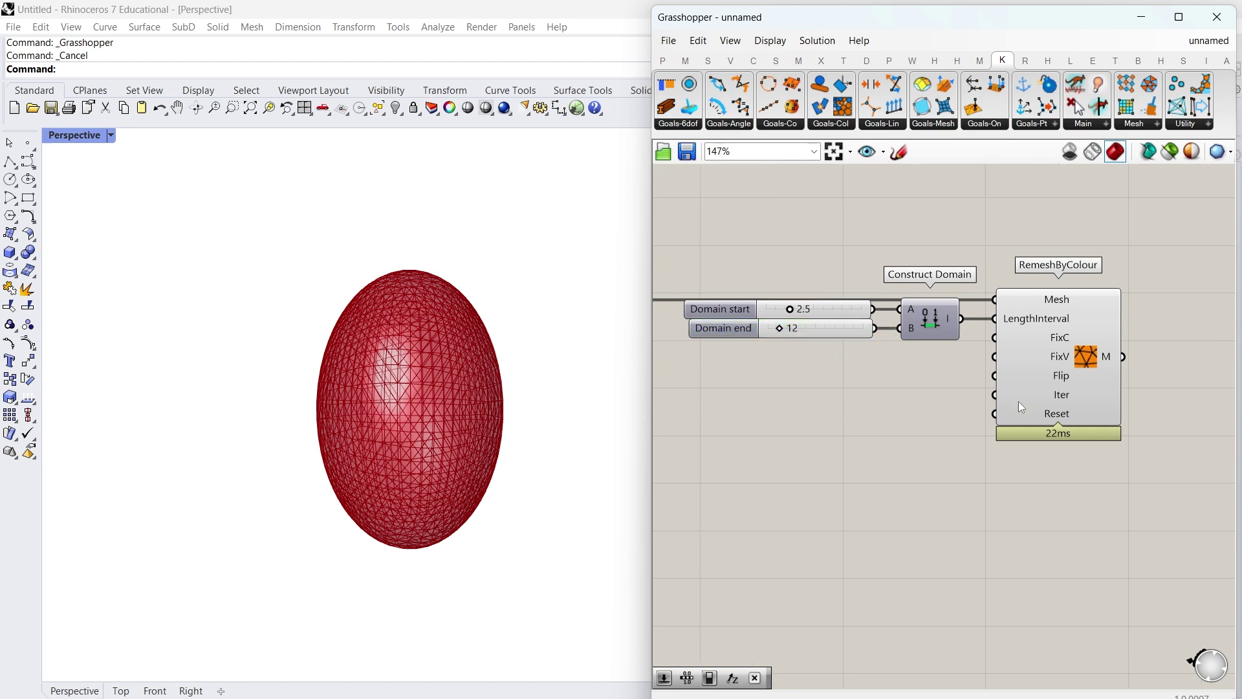
double_click(836, 430)
text(boolea)
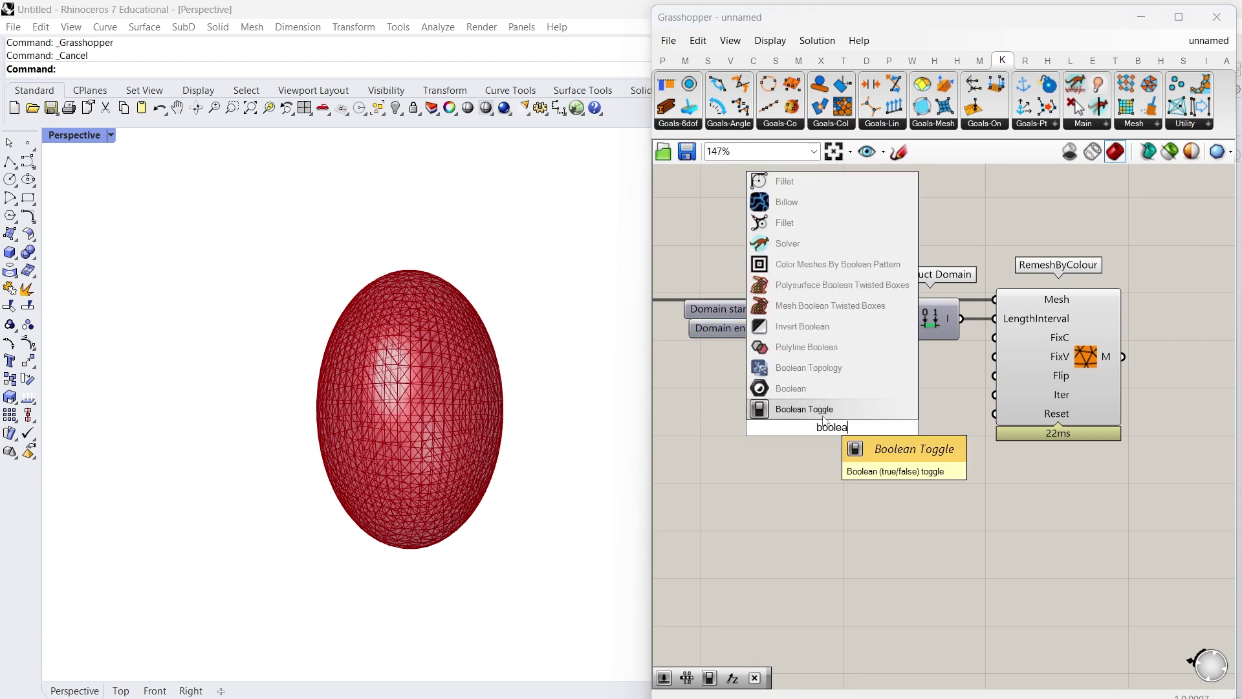
key(Return)
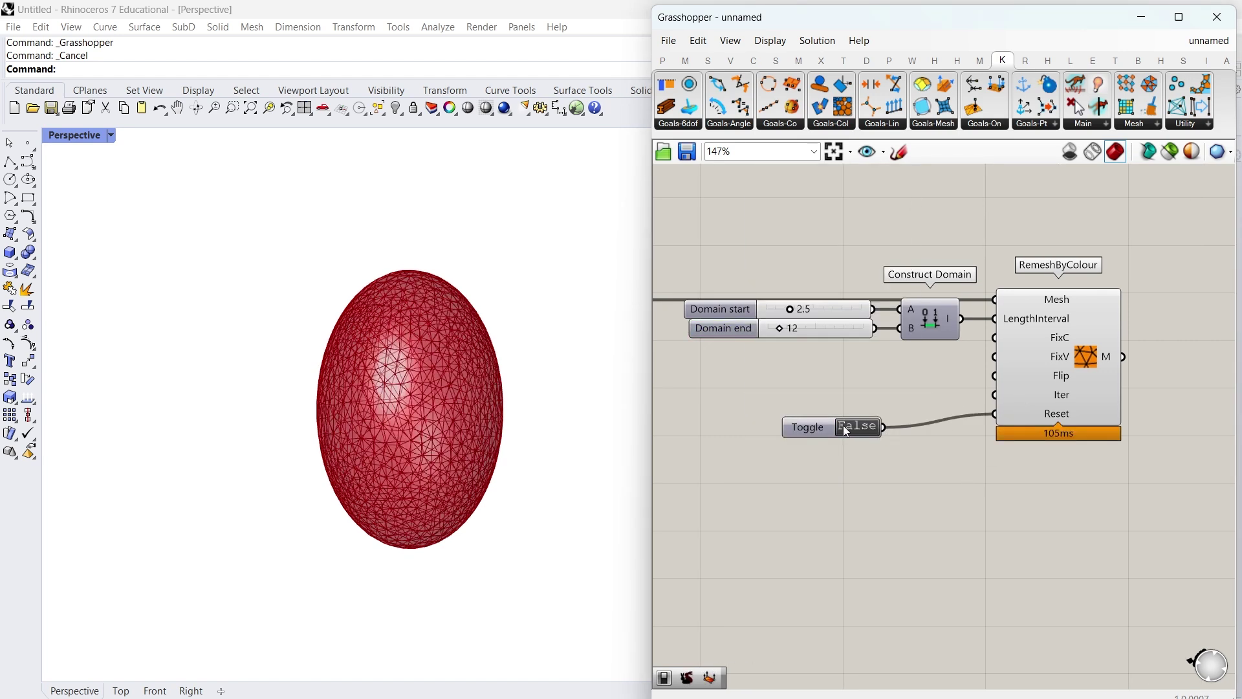
click(1034, 370)
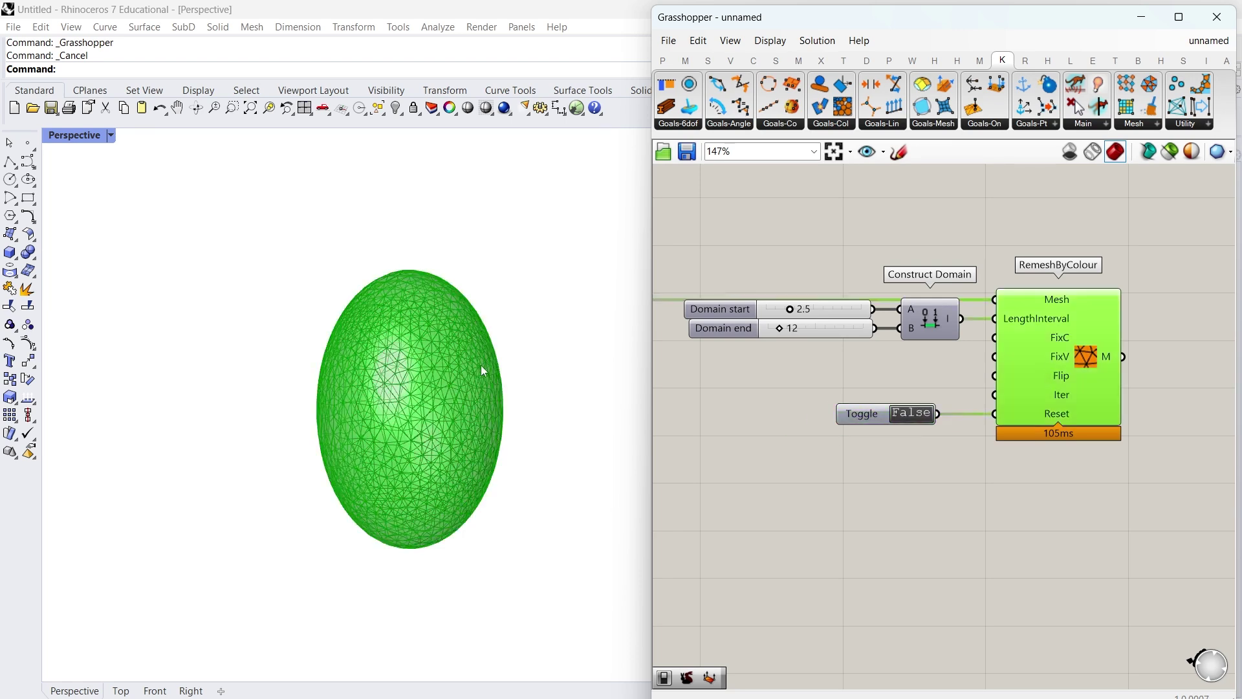
scroll(425, 438, up, 3)
scroll(908, 413, up, 2)
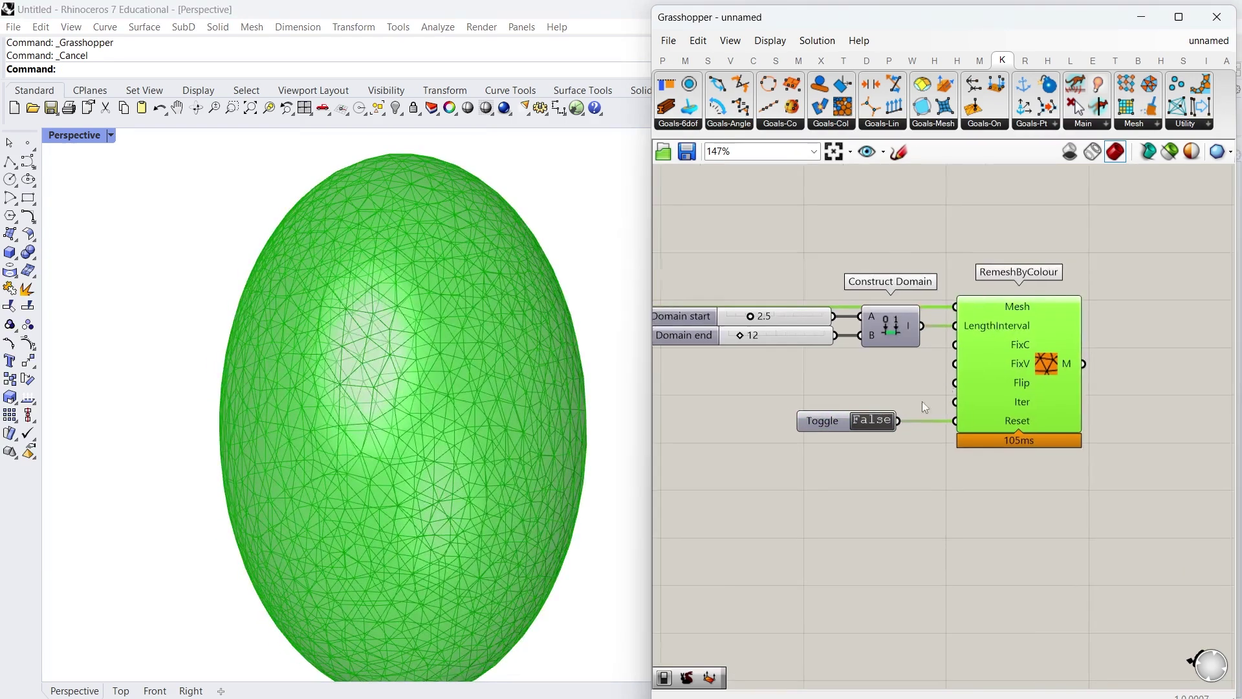
Step: Add a number slider of 2, connect it to RemeshByColour's Iter input and raise it to 4
click(866, 390)
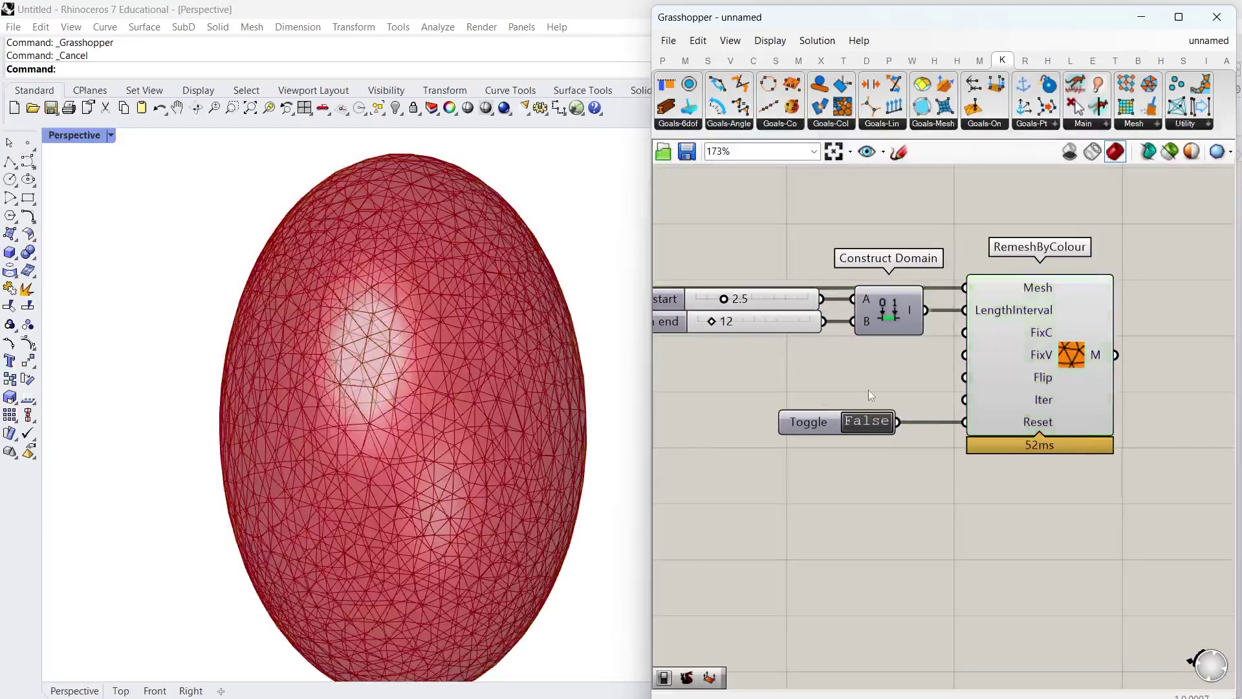
double_click(874, 390)
text(2)
key(Return)
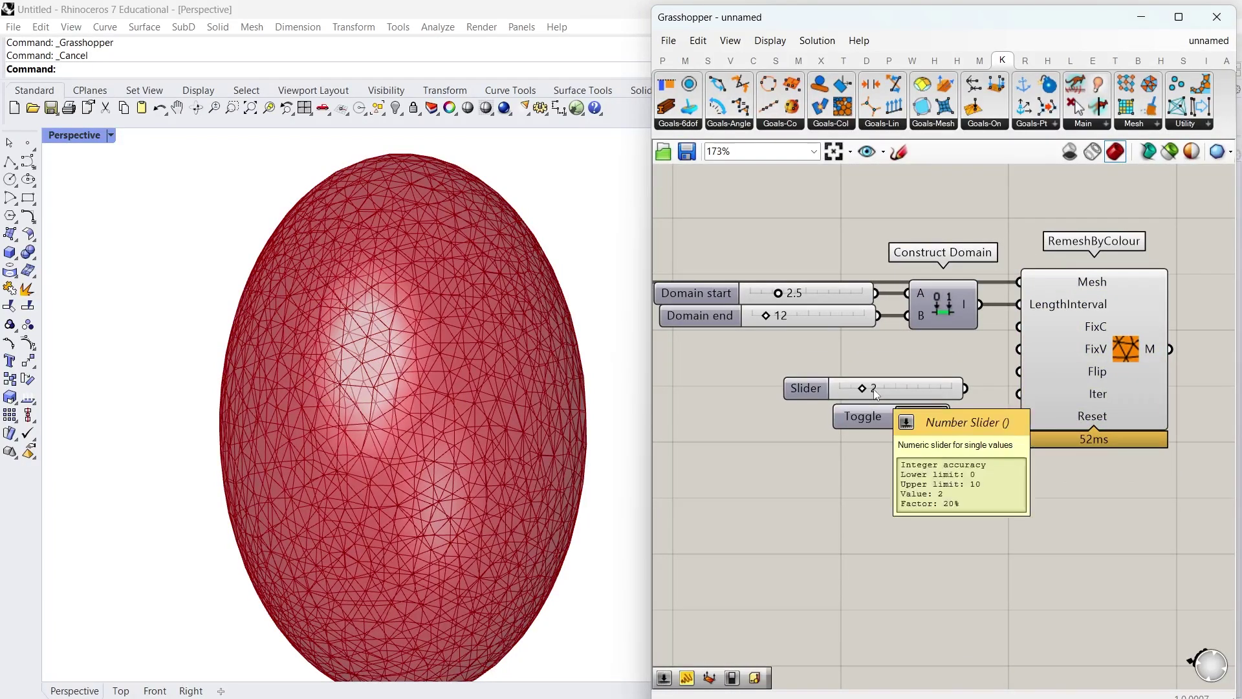
drag(1021, 397, 1020, 394)
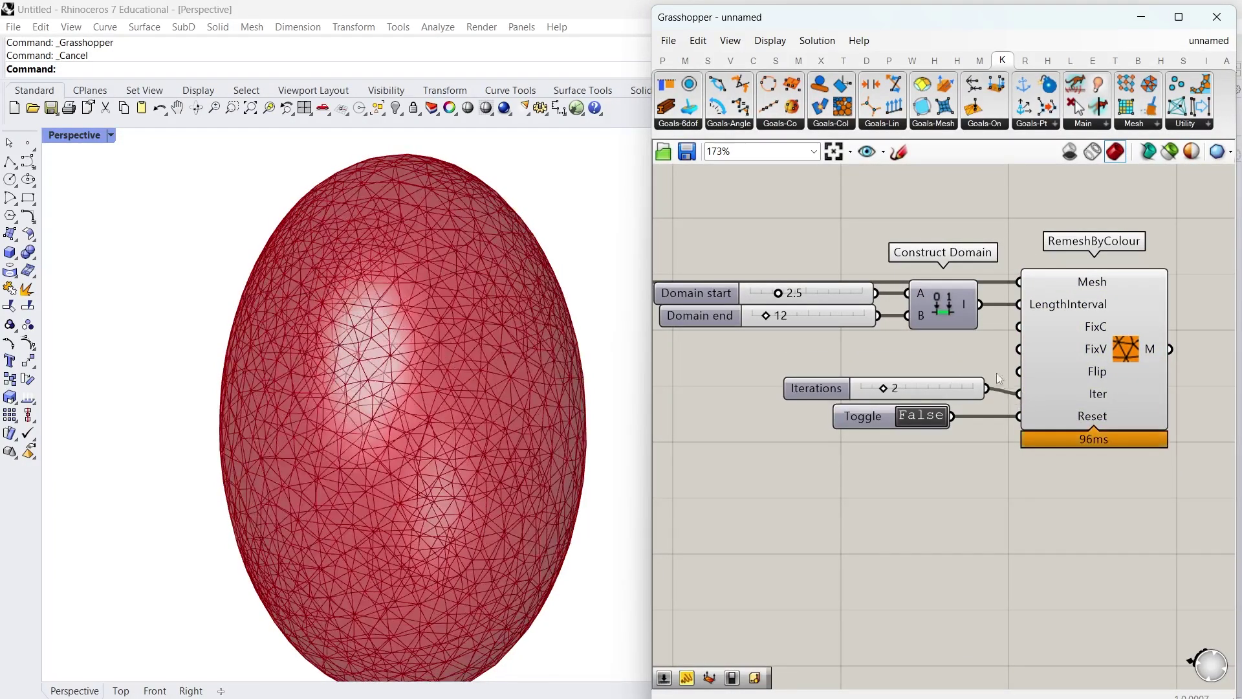
drag(861, 397, 874, 397)
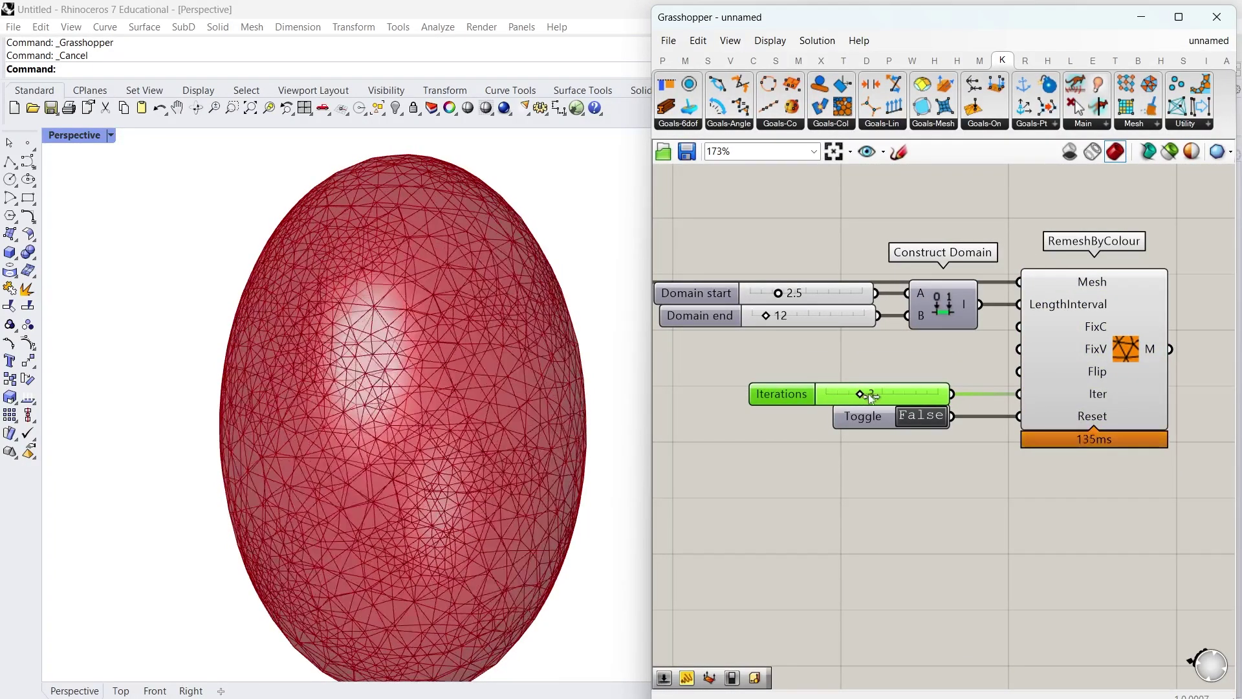
Step: Examine the remeshed ellipsoid's triangle density up close and from several angles
right_drag(457, 294, 471, 358)
scroll(426, 266, down, 4)
scroll(377, 458, up, 8)
shift+right_drag(379, 461, 361, 333)
scroll(392, 403, up, 5)
mouse_move(364, 381)
right_down()
mouse_move(211, 331)
mouse_move(319, 308)
mouse_move(302, 416)
right_up()
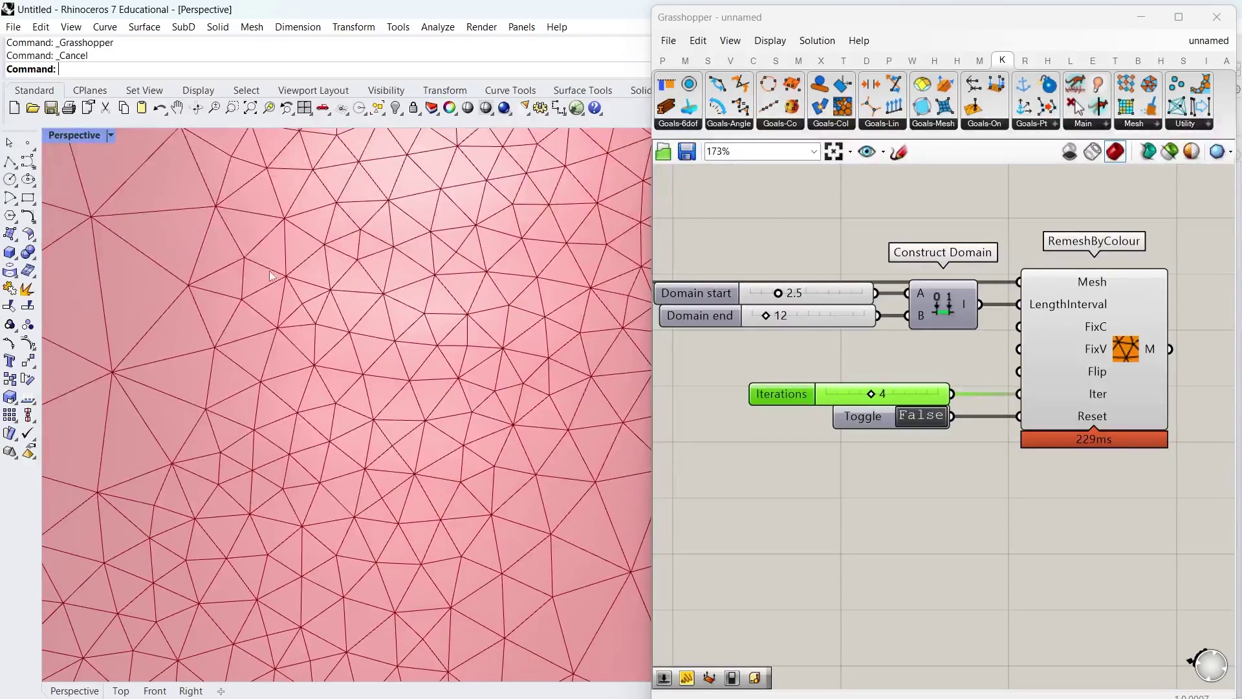
right_drag(240, 254, 497, 420)
scroll(258, 305, down, 7)
right_drag(305, 305, 372, 288)
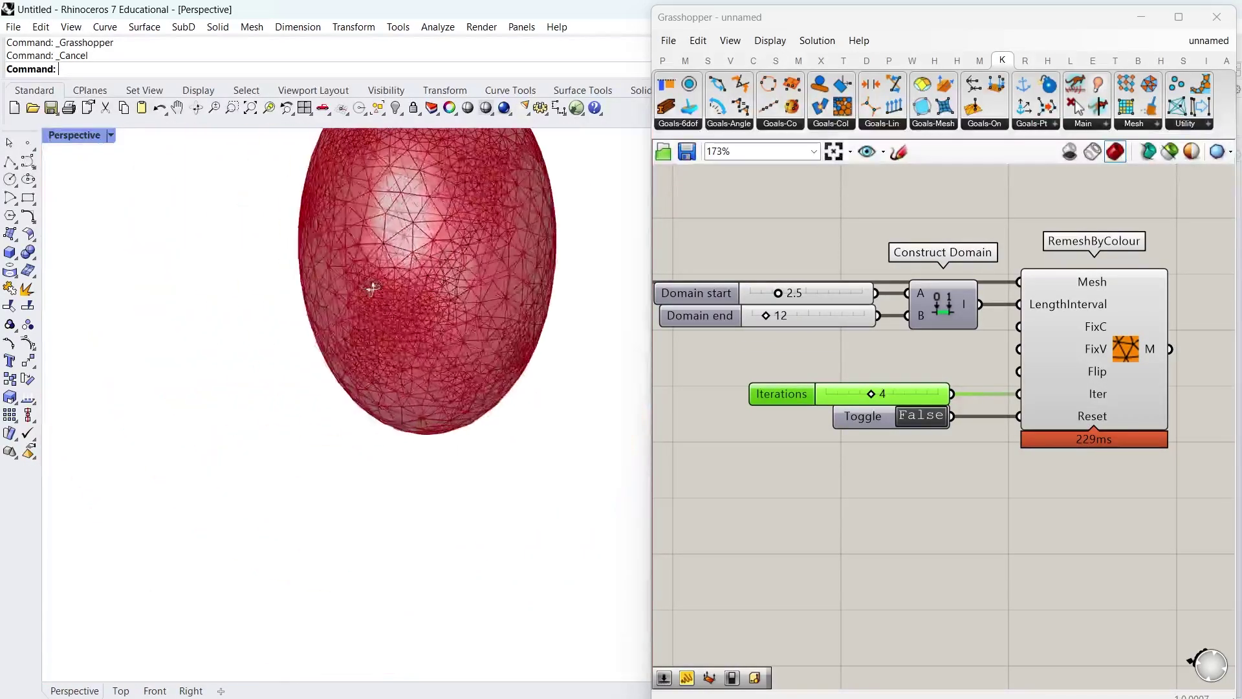
scroll(372, 289, down, 4)
scroll(798, 349, down, 5)
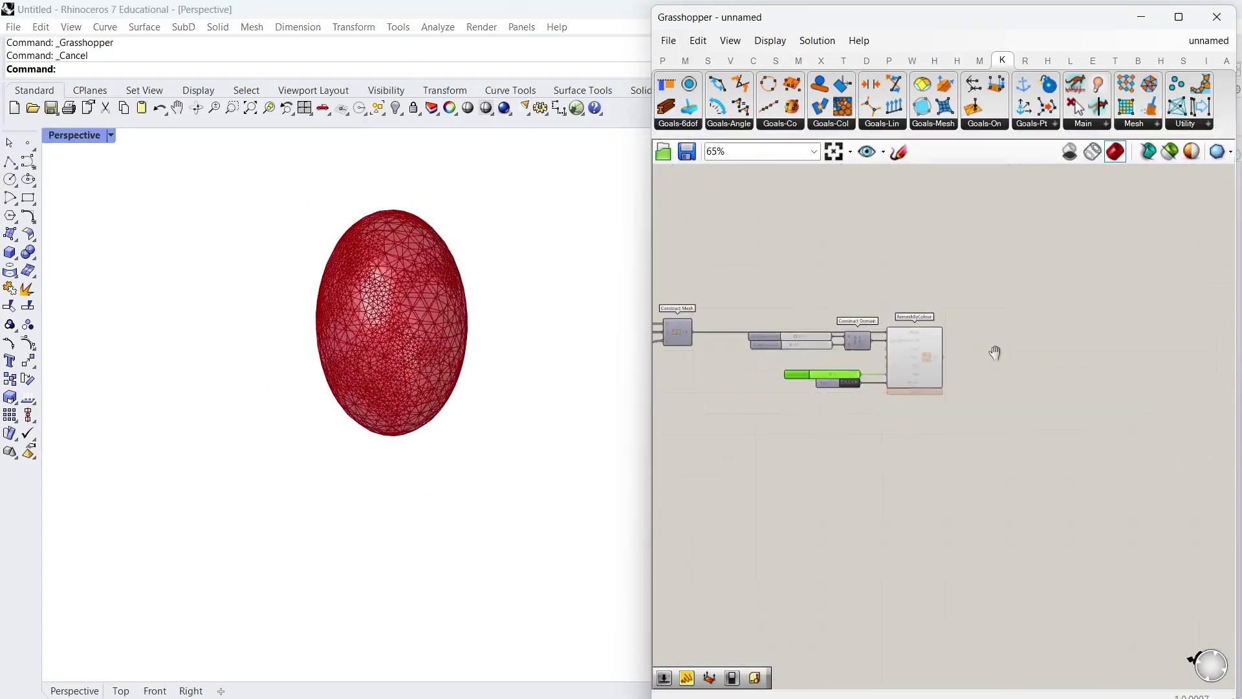
scroll(992, 354, up, 3)
click(870, 342)
right_click(1014, 340)
click(1054, 367)
right_click(897, 317)
click(1002, 285)
click(954, 305)
scroll(856, 316, up, 2)
click(856, 325)
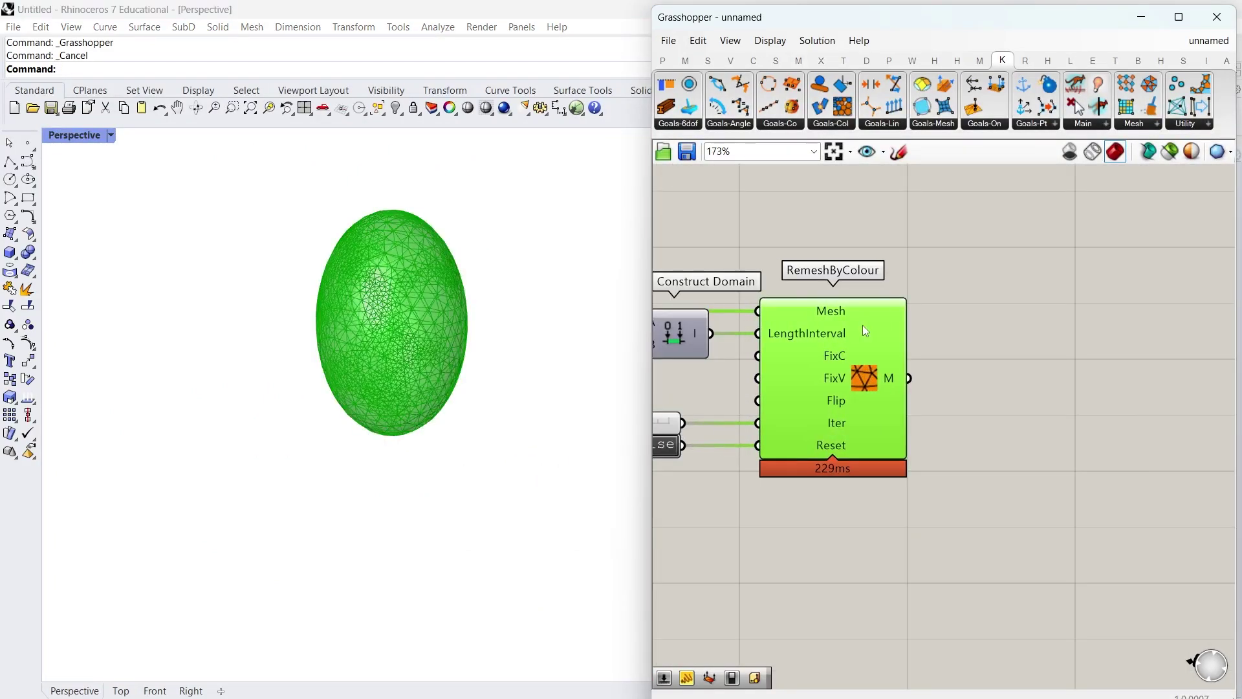
click(938, 314)
Step: Add a Pull Point component after RemeshByColour
scroll(938, 313, down, 4)
scroll(1010, 321, up, 4)
double_click(1049, 337)
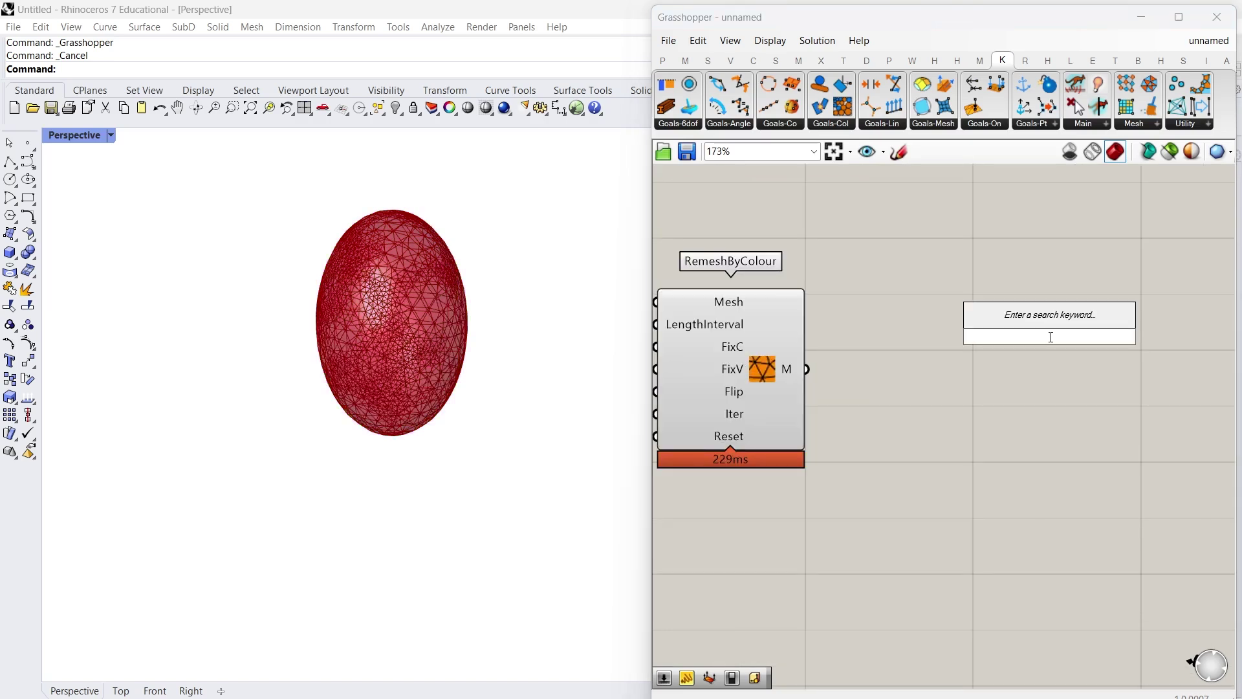
text(pull point)
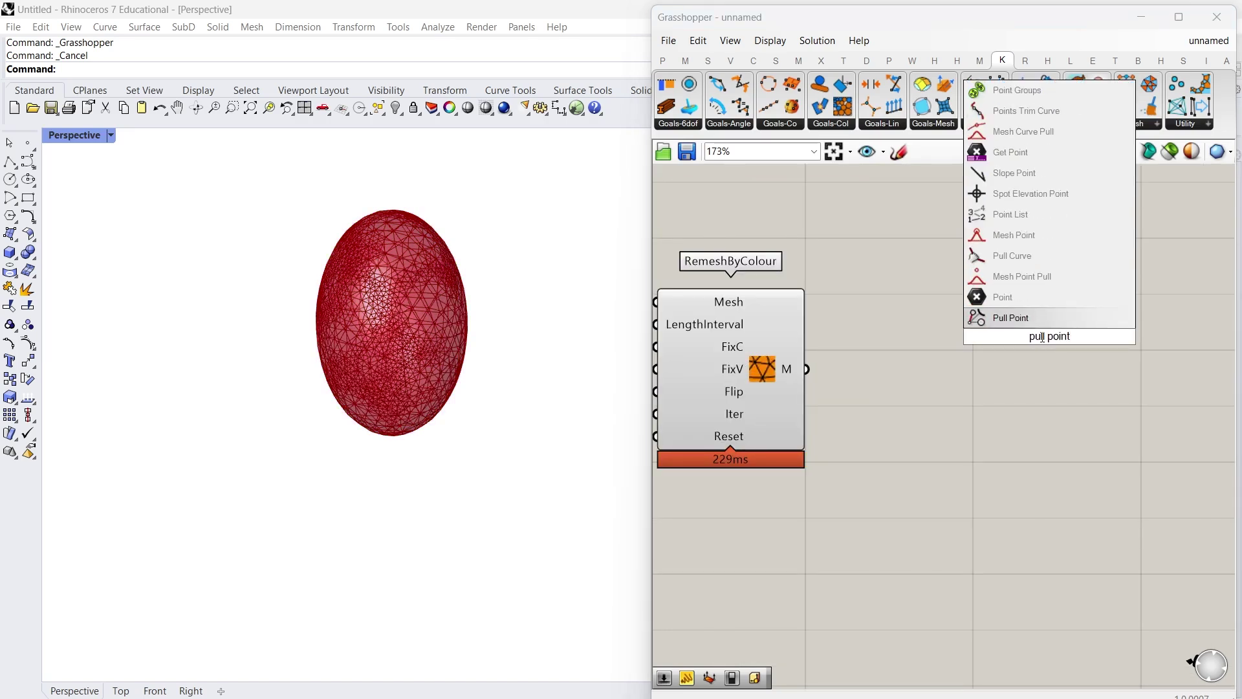
key(Return)
Step: Add a Deconstruct Mesh component and connect RemeshByColour's mesh output to its input
double_click(961, 361)
text(decons)
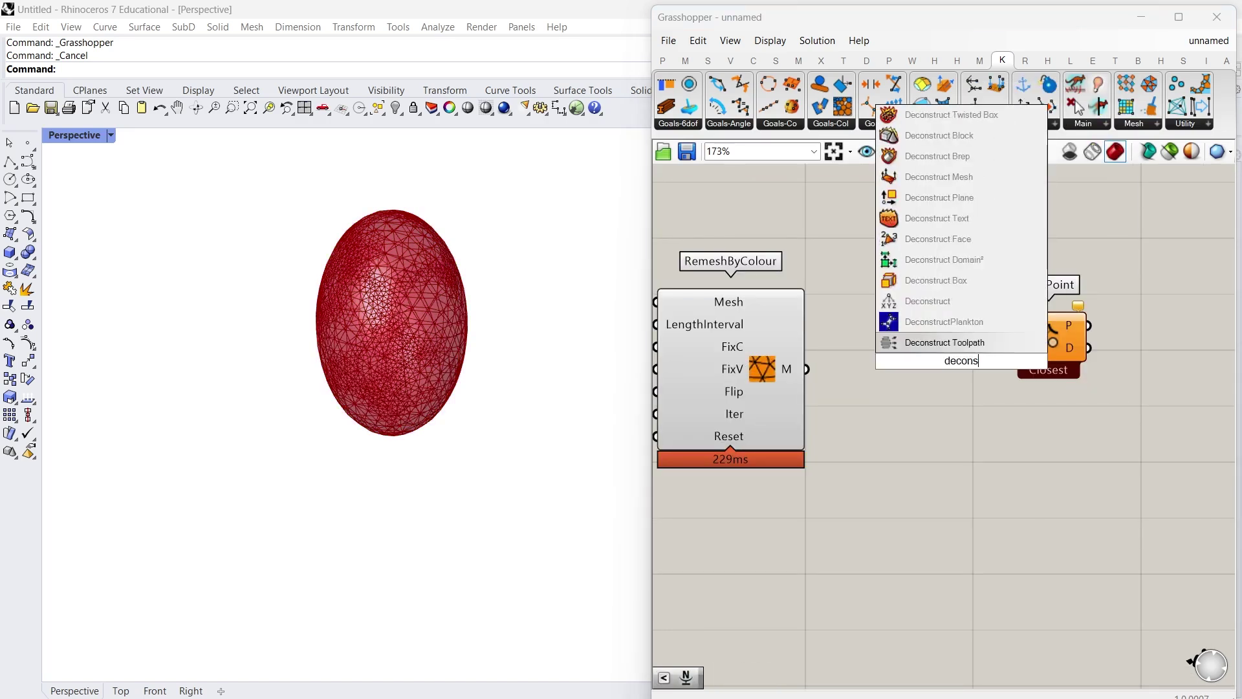
text(truct mes)
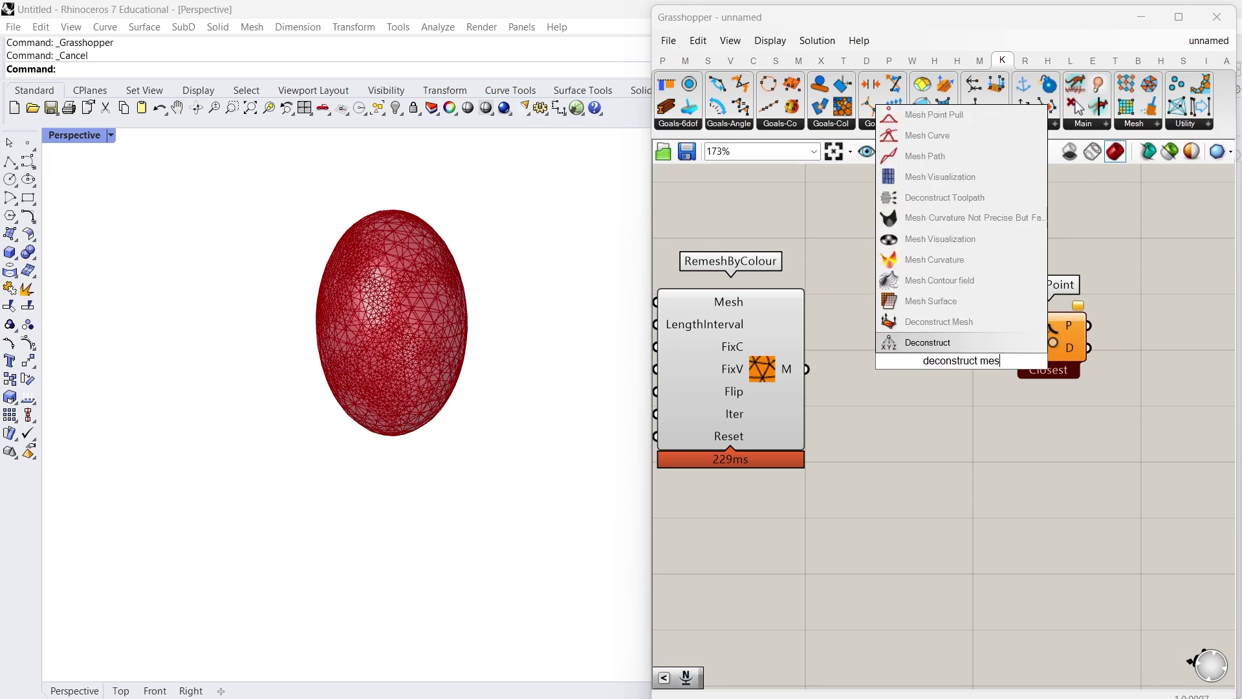
click(945, 322)
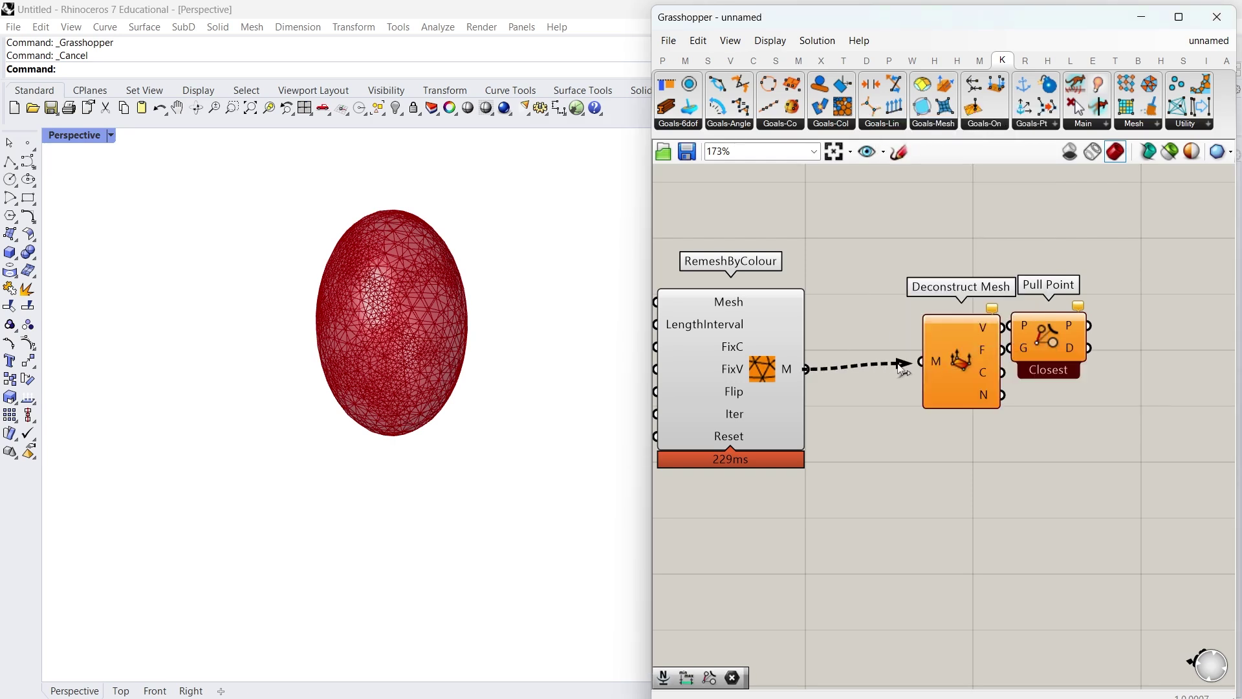
drag(901, 367, 930, 383)
Step: Turn off RemeshByColour's preview and inspect the remeshed vertices up close
right_click(763, 232)
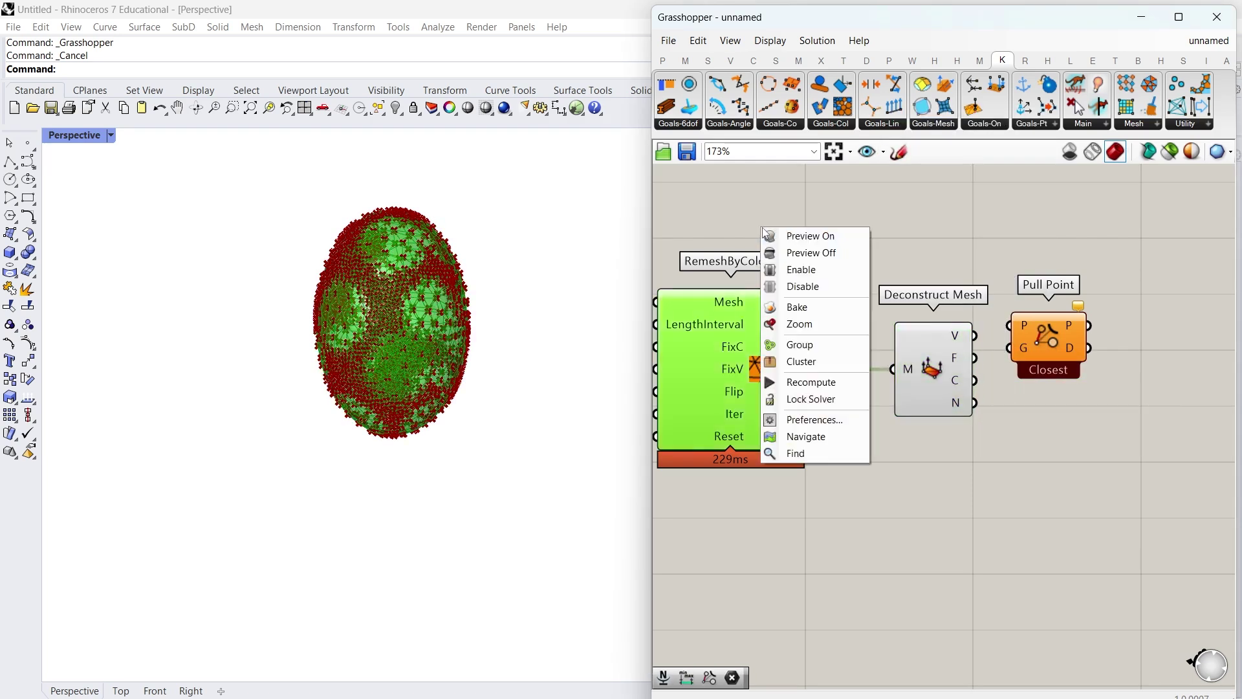
click(789, 253)
mouse_move(404, 307)
right_down()
mouse_move(453, 321)
mouse_move(391, 307)
mouse_move(465, 325)
mouse_move(541, 309)
mouse_move(453, 291)
mouse_move(476, 289)
mouse_move(420, 291)
right_up()
scroll(391, 307, up, 5)
scroll(541, 311, down, 4)
scroll(885, 367, down, 7)
scroll(1022, 359, up, 6)
Step: Position Pull Point after the new Deconstruct Mesh and connect the mesh's vertices to its P input
drag(804, 350, 953, 397)
right_drag(898, 330, 896, 319)
scroll(733, 330, up, 2)
drag(1027, 388, 1020, 334)
Step: Add a Point parameter below the first Pull Point and connect Populate Geometry's points to it
scroll(1020, 334, down, 7)
right_drag(1020, 334, 1161, 358)
right_drag(758, 384, 1078, 344)
scroll(1078, 345, up, 3)
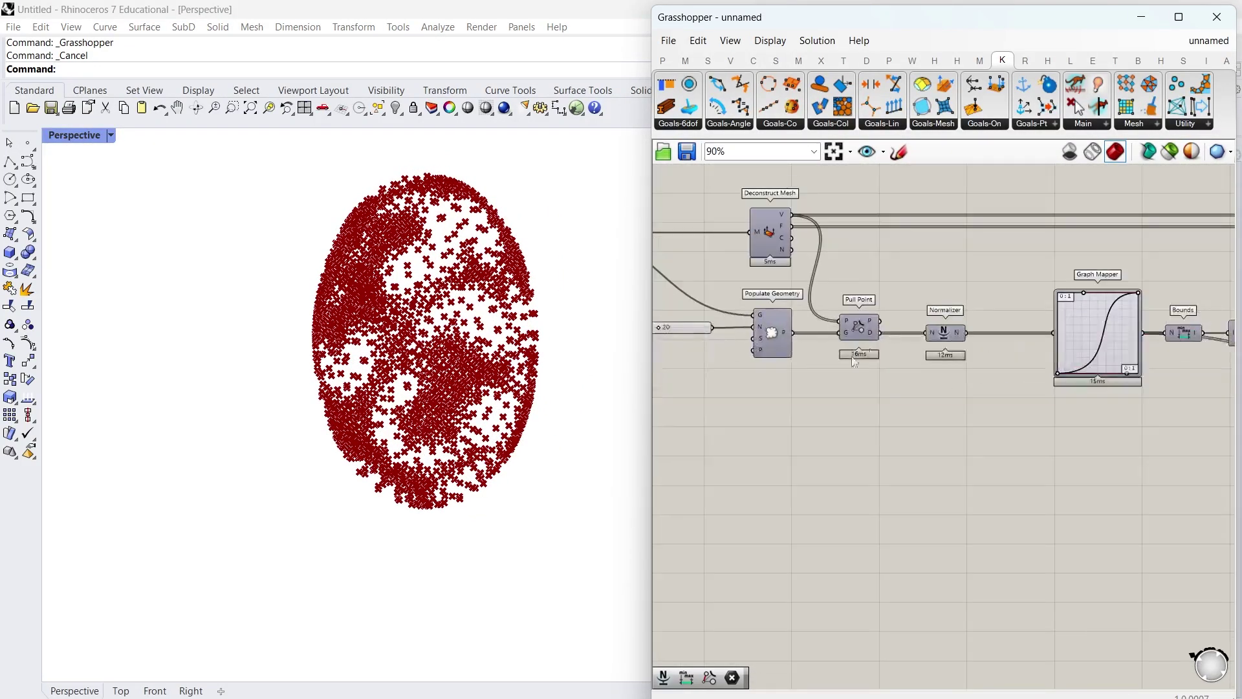
double_click(908, 473)
text(point)
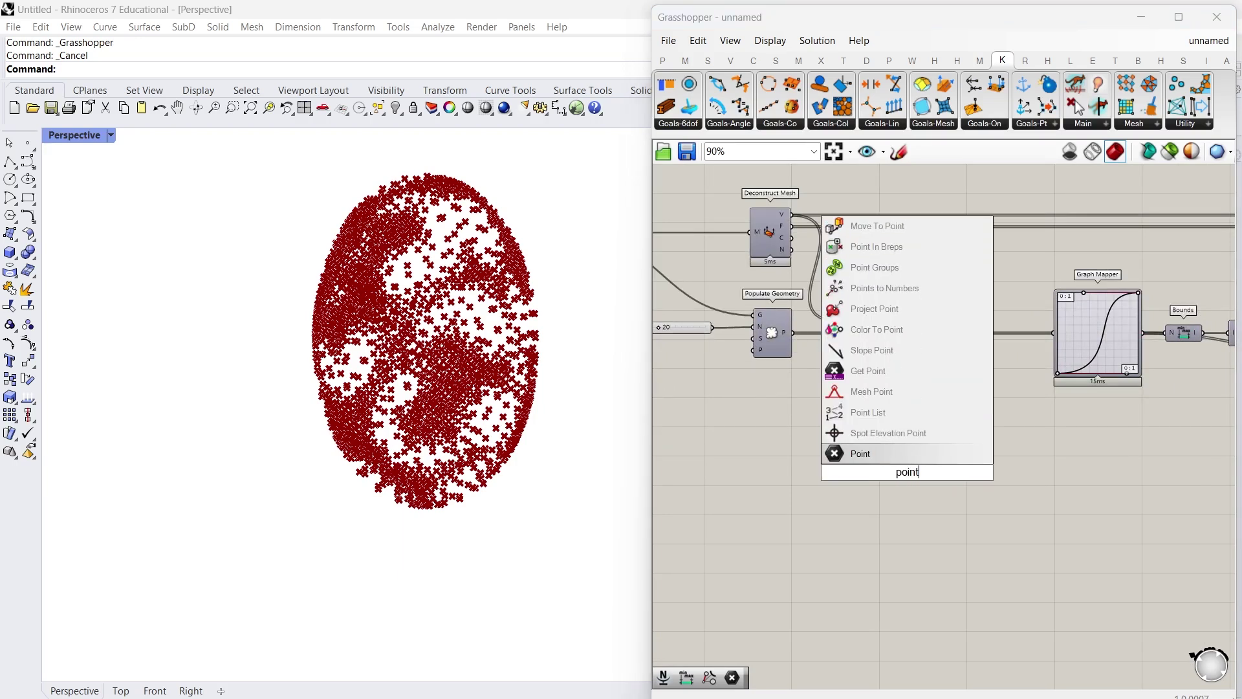
key(Return)
drag(796, 331, 890, 464)
click(893, 447)
right_drag(892, 442, 709, 418)
scroll(709, 418, down, 6)
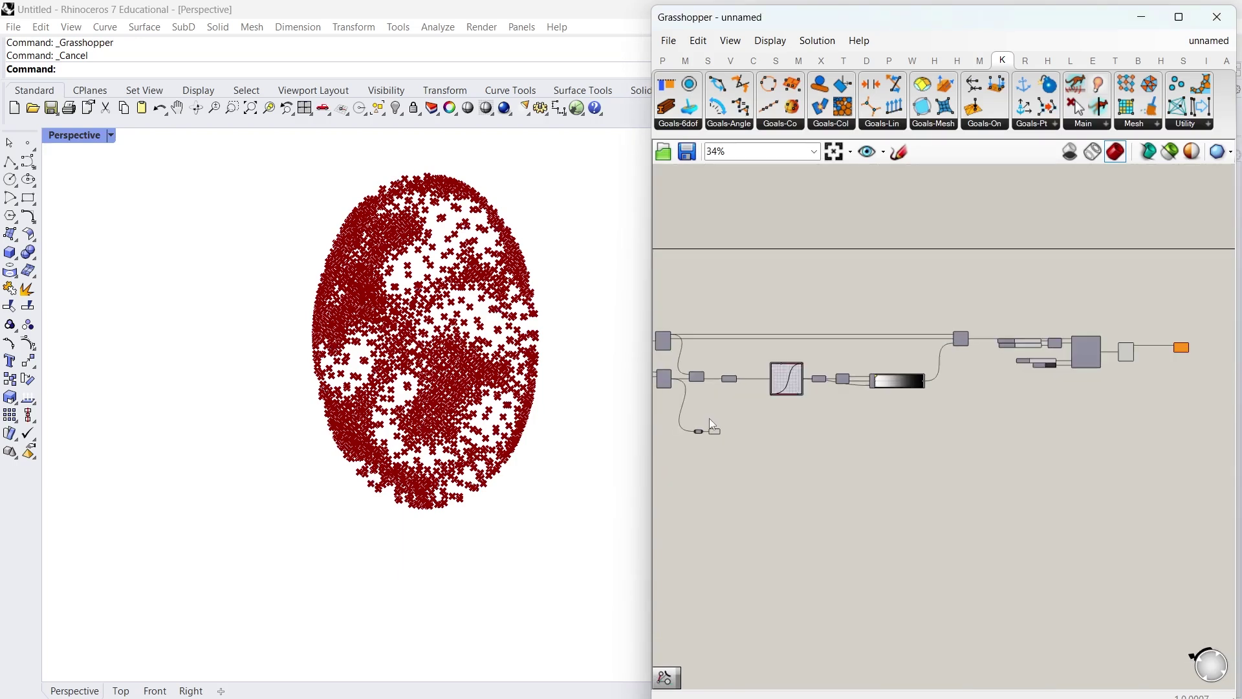
Step: Move the Point parameter below the second Deconstruct Mesh and connect it to the new Pull Point's G input
drag(715, 431, 1149, 432)
right_drag(1130, 403, 1086, 403)
scroll(1086, 403, up, 5)
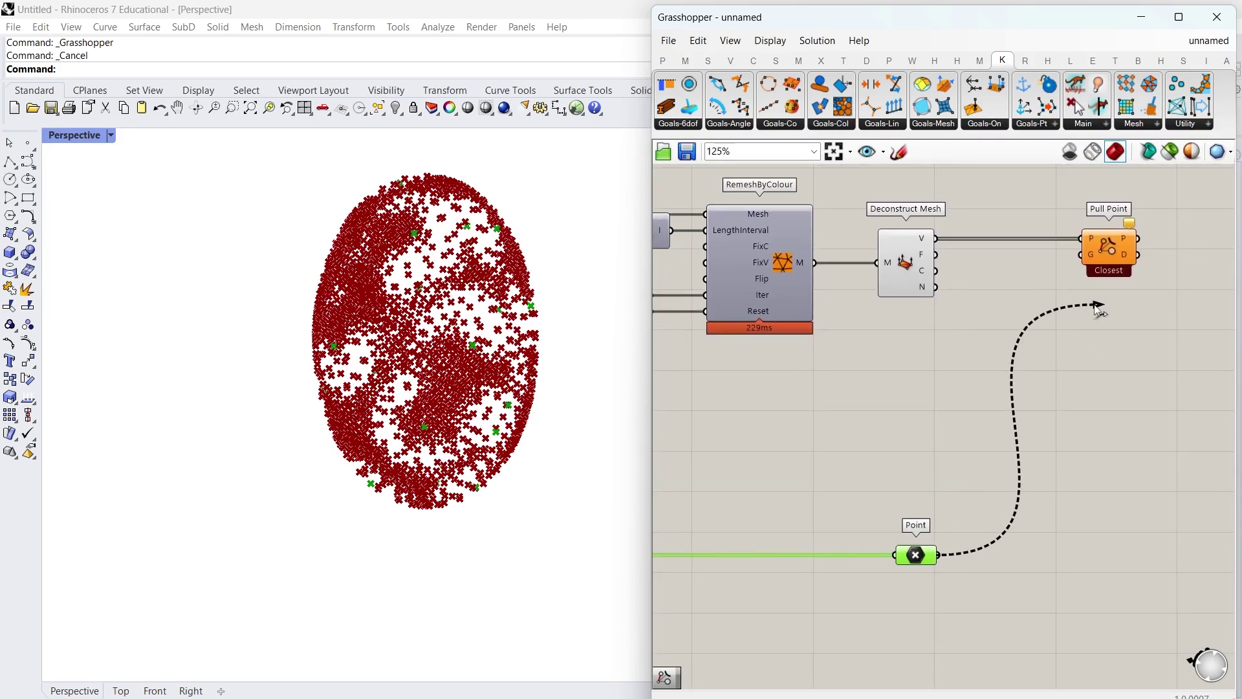
drag(1104, 256, 1084, 256)
Step: Add a Normalizer component and connect the new Pull Point's distance output to it
right_drag(1228, 320, 949, 422)
double_click(949, 422)
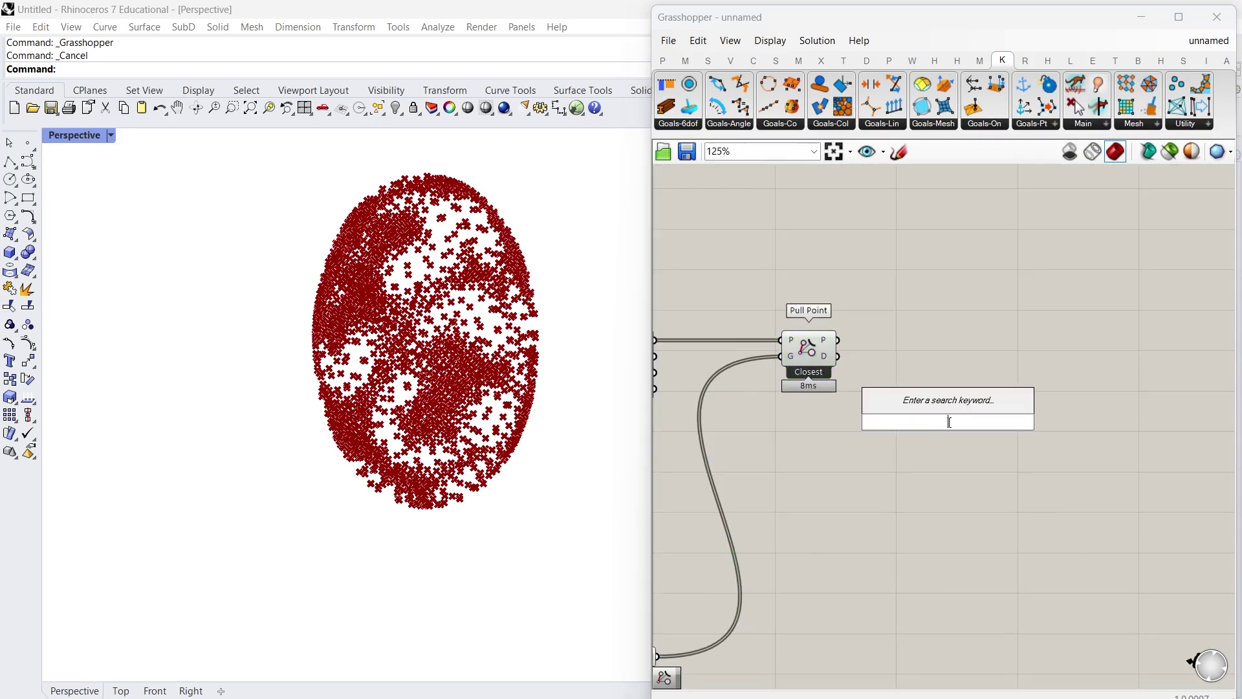
text(b)
key(BackSpace)
text(normali)
click(935, 401)
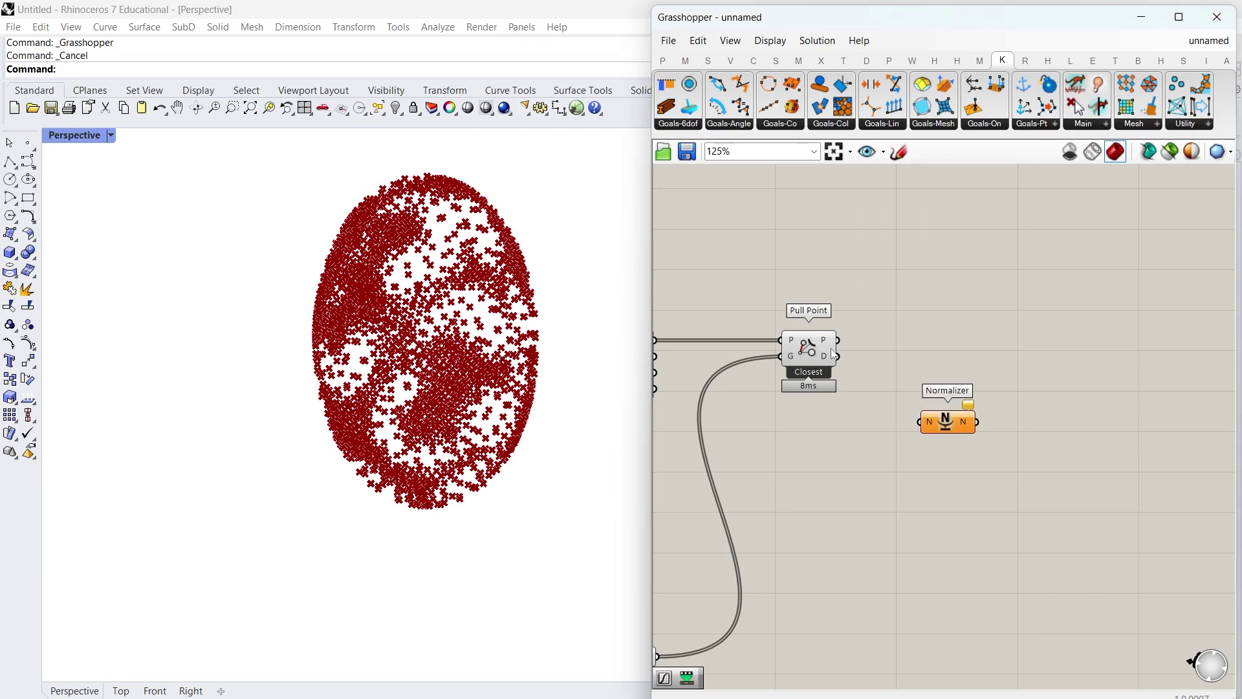
drag(838, 357, 921, 371)
Step: Examine the distribution of the remeshed vertices up close and from several angles
right_drag(437, 244, 389, 227)
scroll(369, 302, up, 6)
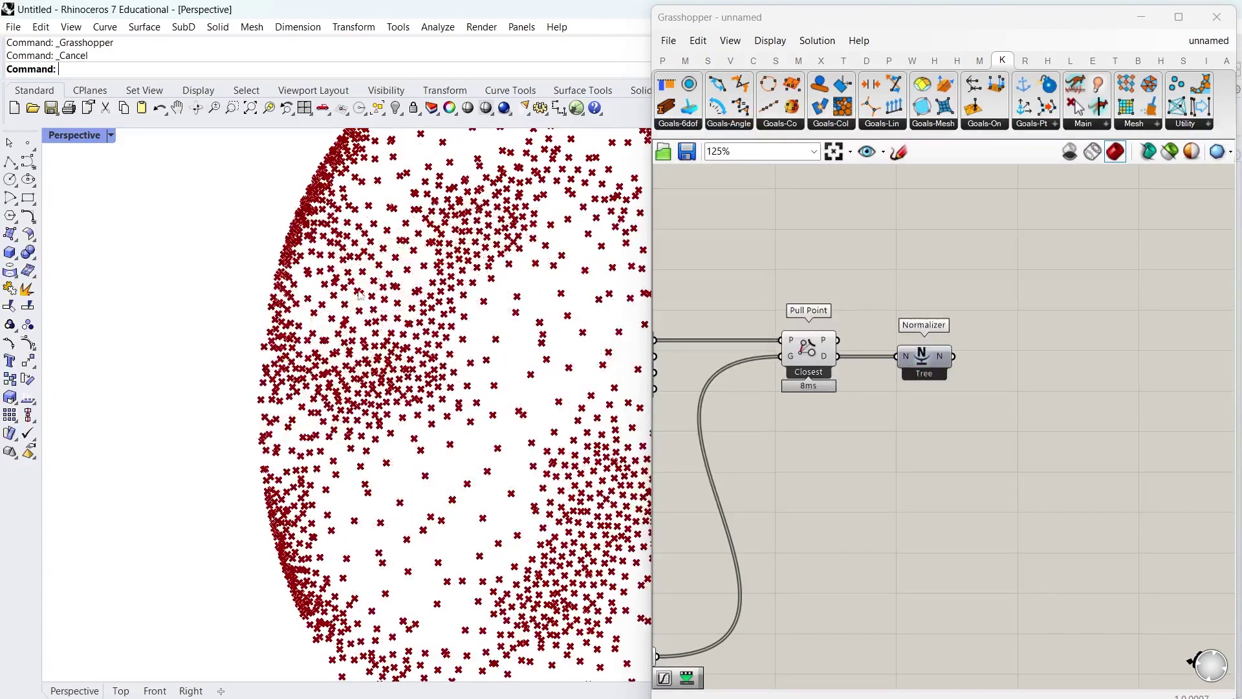
right_drag(381, 283, 318, 306)
scroll(386, 355, down, 7)
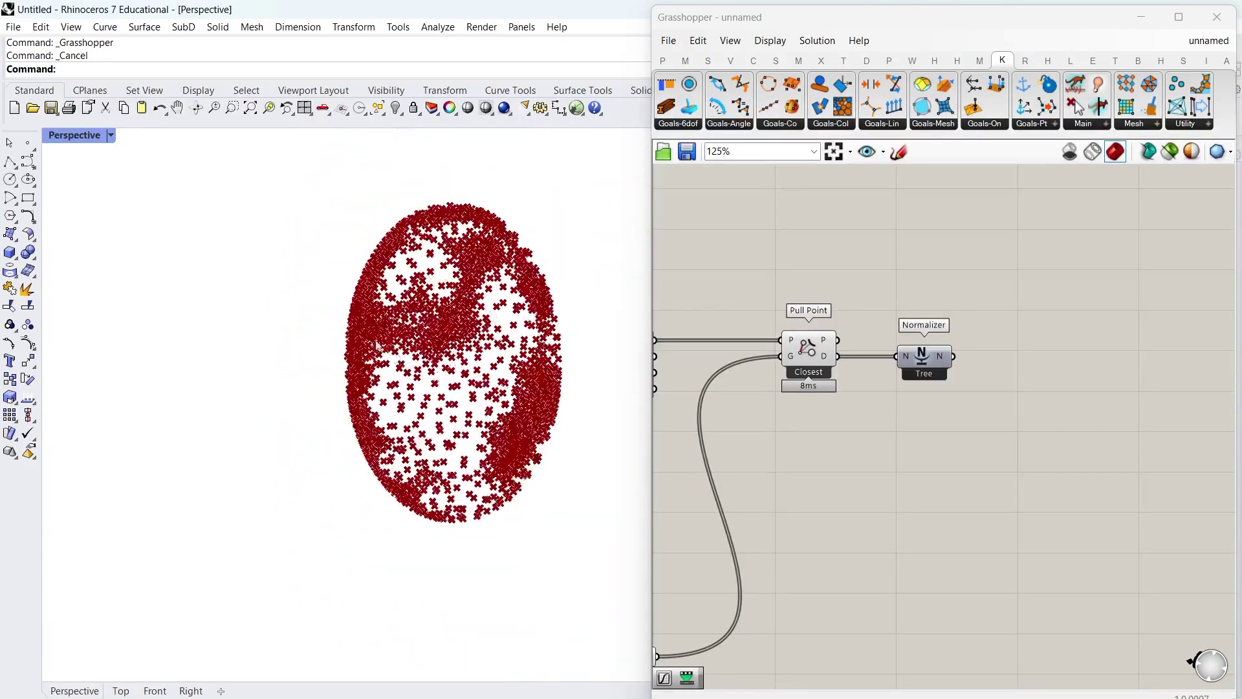
right_drag(386, 354, 430, 411)
scroll(950, 366, down, 3)
scroll(961, 363, up, 3)
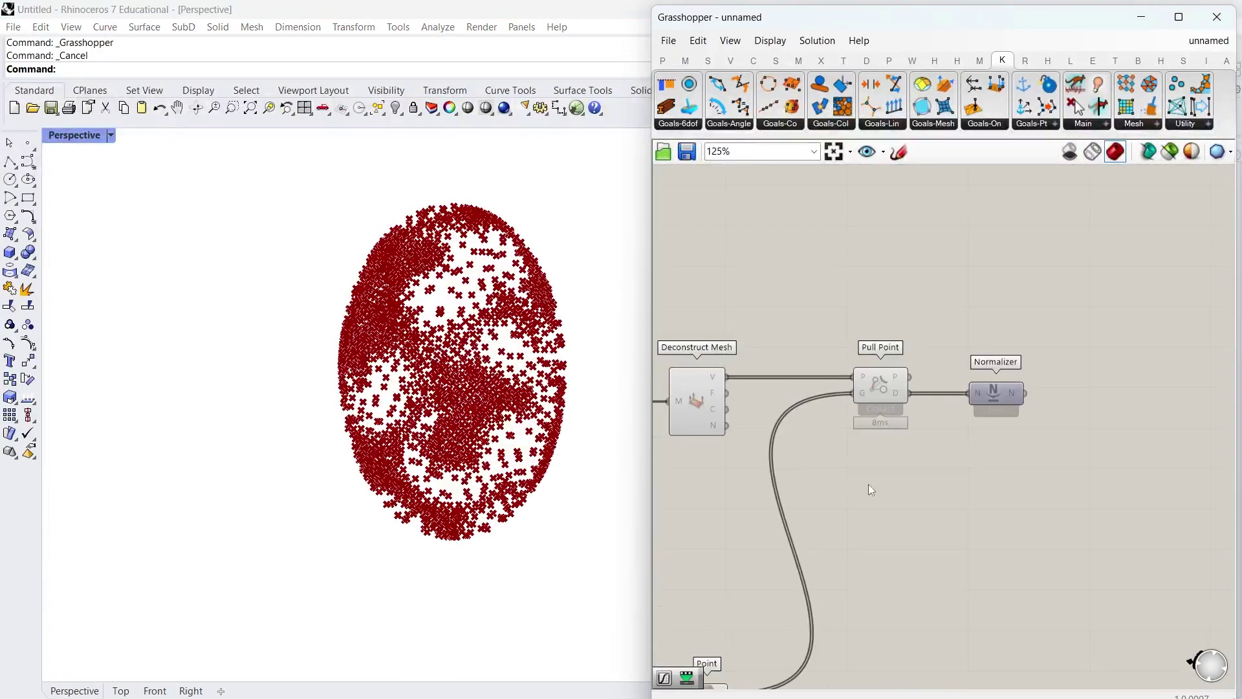
drag(888, 490, 697, 316)
middle_click(867, 268)
click(1047, 305)
Step: Add a Graph Mapper after the new Normalizer and connect the Normalizer's output to it
right_drag(1075, 386, 1031, 386)
double_click(1039, 389)
text(graph mapper)
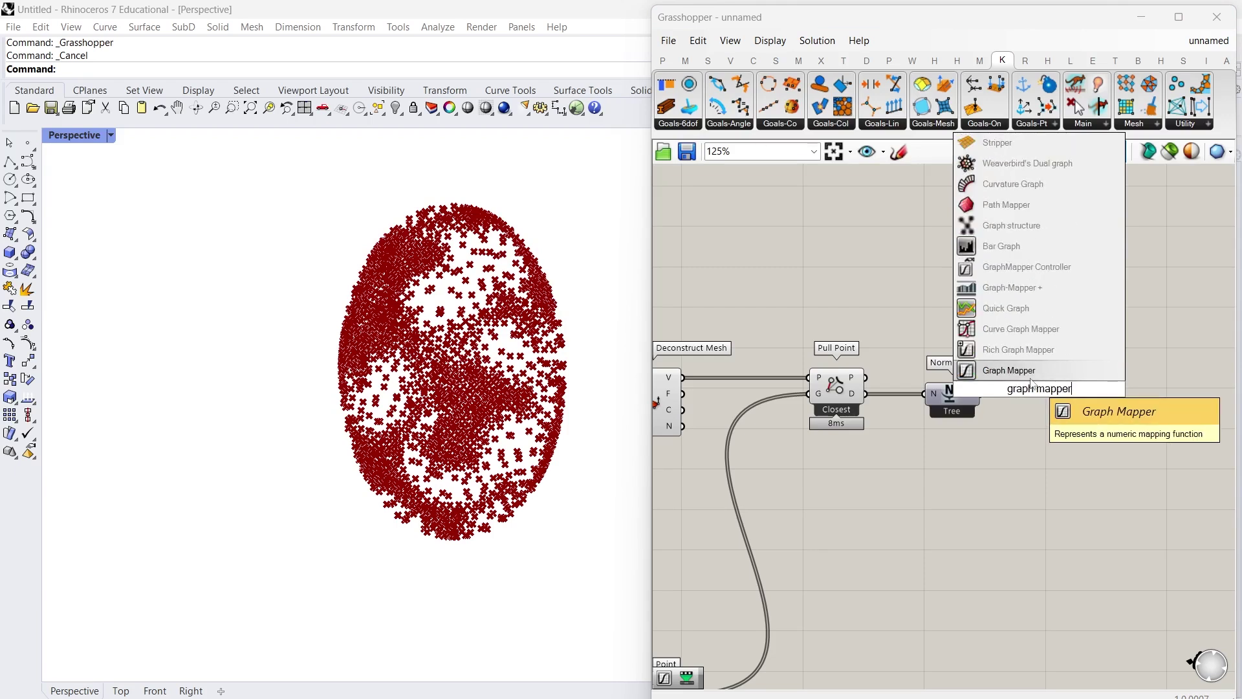
click(1031, 379)
scroll(1031, 382, up, 3)
right_drag(1029, 382, 889, 391)
drag(889, 392, 978, 405)
drag(824, 409, 904, 415)
Step: Set the Graph Mapper to the Bezier graph type and shape its handles into an S-curve
right_drag(967, 397, 907, 395)
right_click(907, 395)
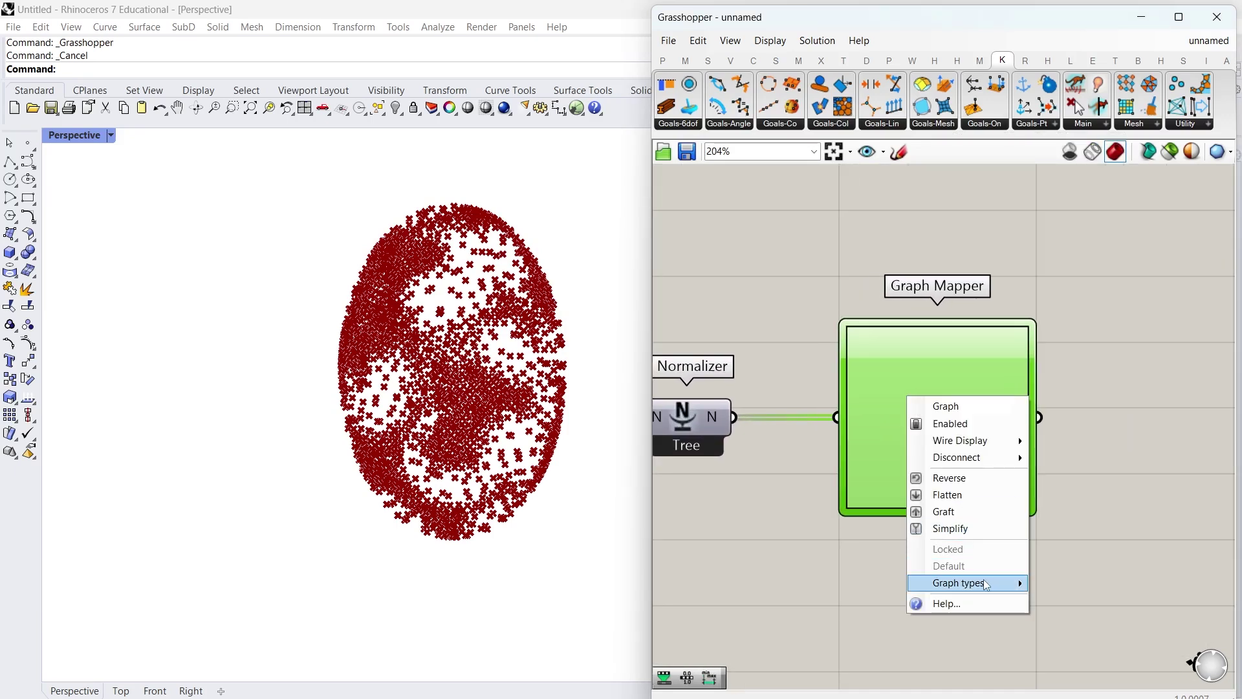
mouse_move(1019, 580)
click(1052, 445)
drag(893, 460, 959, 508)
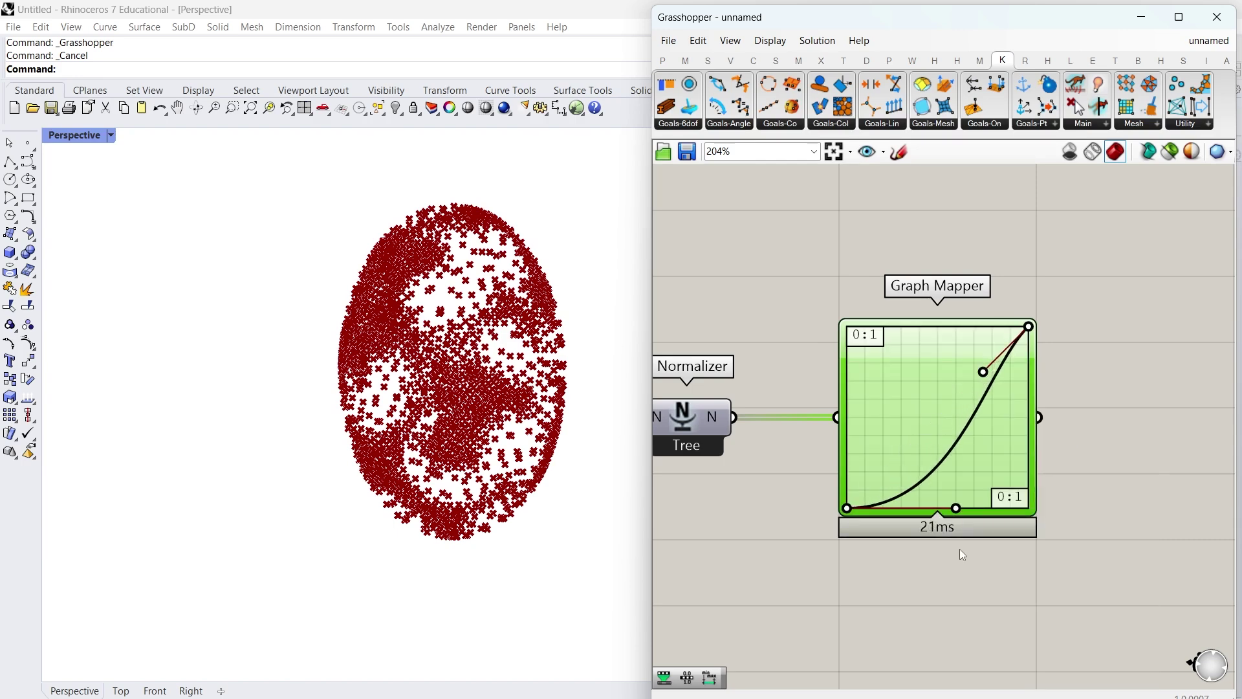
scroll(841, 349, down, 3)
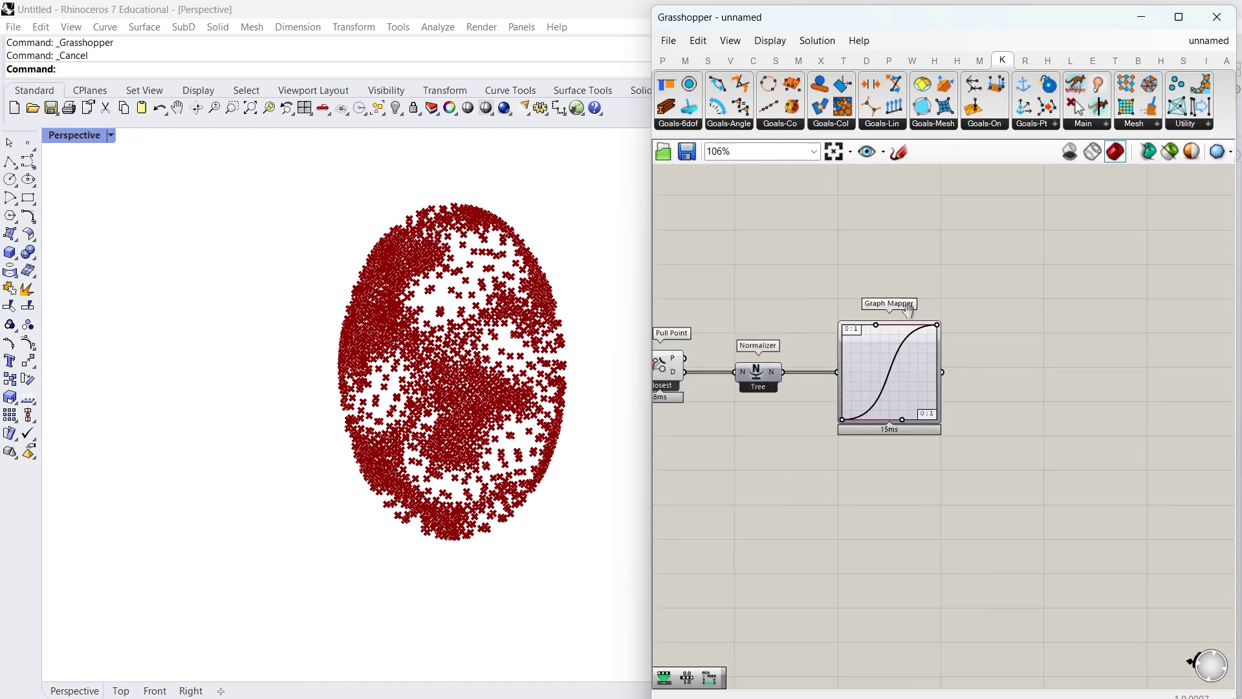
Step: Add a Remap Numbers component and connect the Graph Mapper's output to its value input
double_click(990, 340)
text(rema)
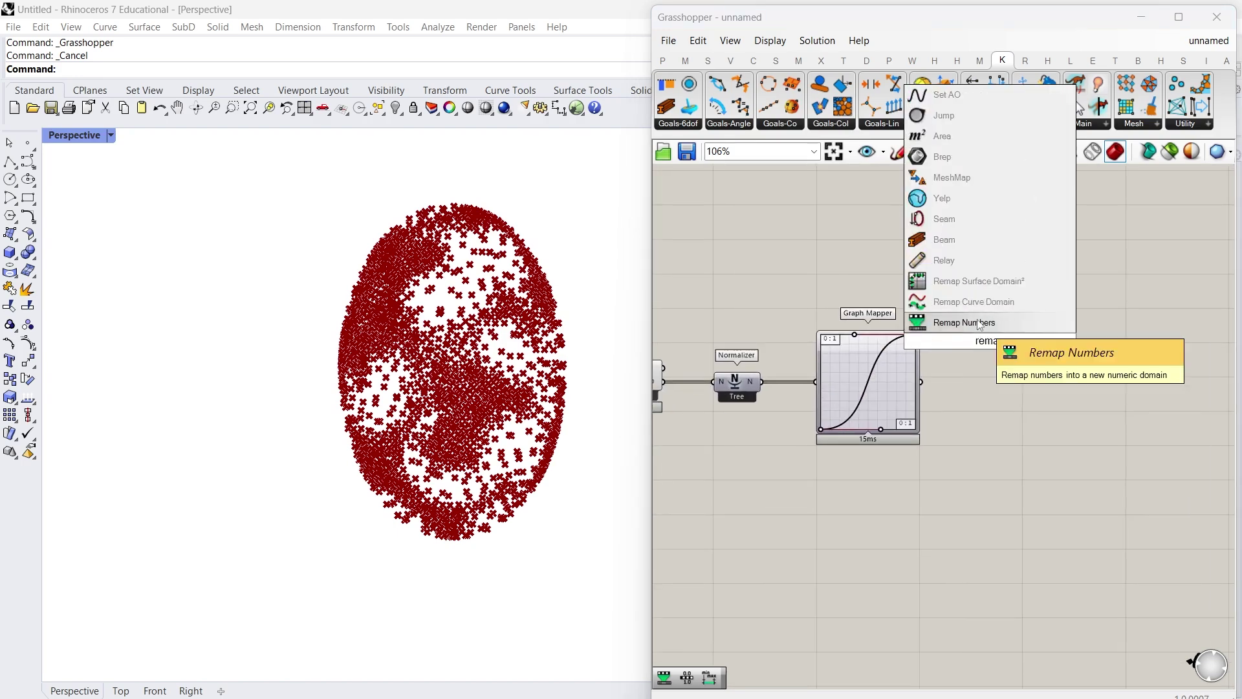
click(964, 322)
scroll(926, 387, up, 2)
drag(977, 317, 977, 317)
drag(997, 320, 1077, 396)
Step: Add a Bounds component fed by the Graph Mapper and connect it to Remap Numbers' source input
double_click(975, 476)
text(bounds)
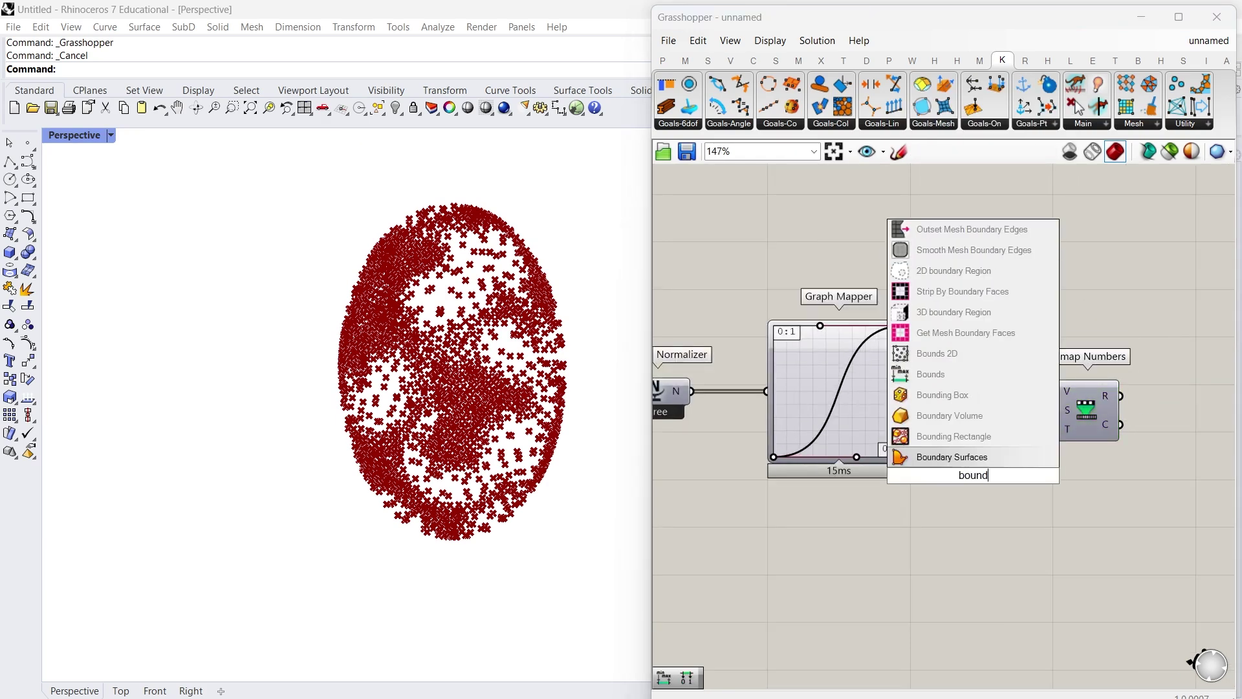
key(Return)
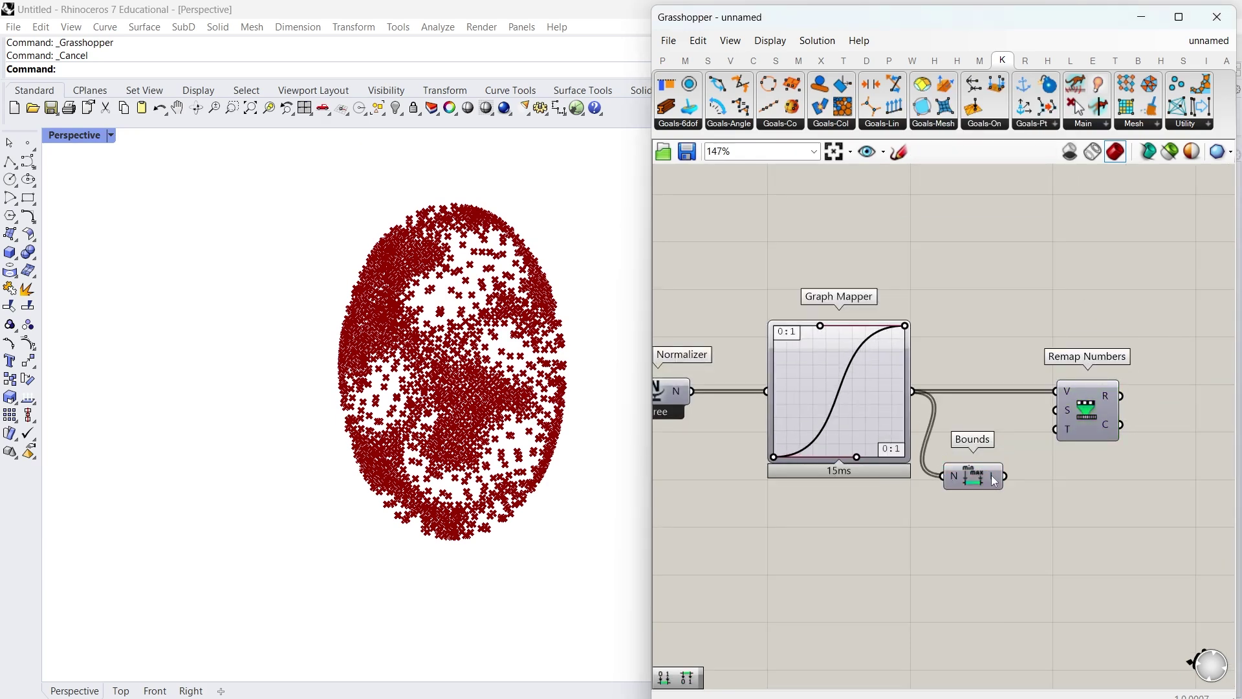
Step: Add a Construct Domain component below Bounds for Remap Numbers' target domain
double_click(991, 501)
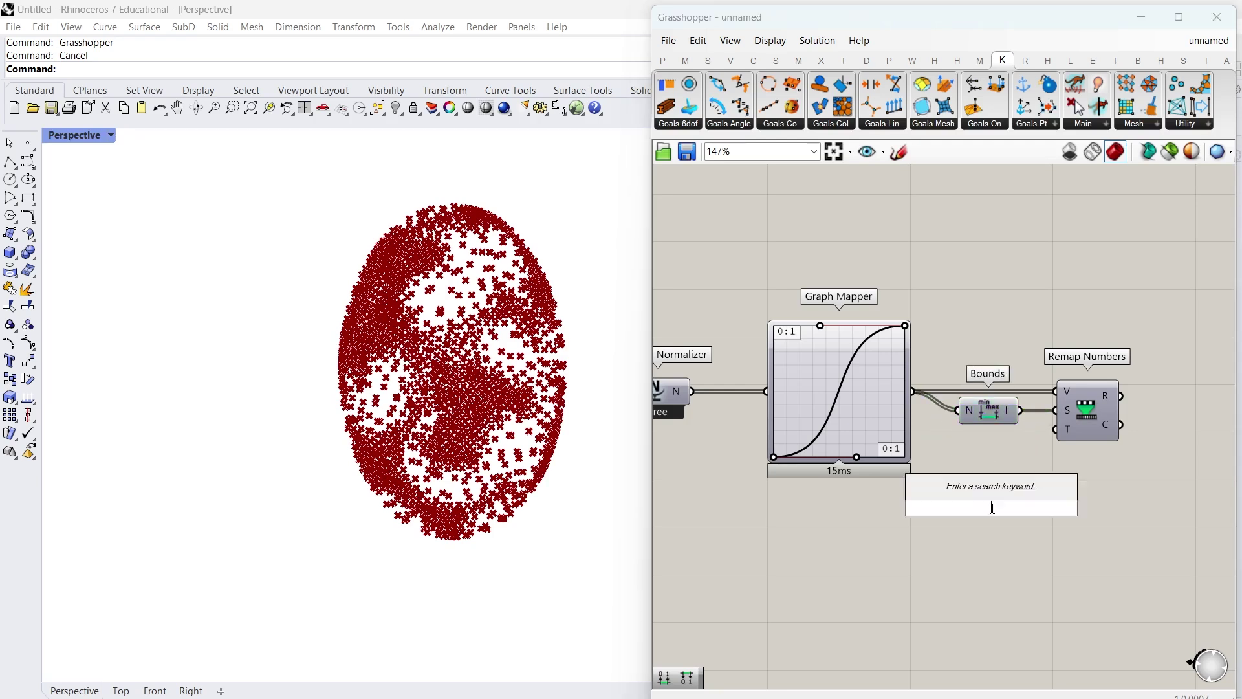
text(construct domain)
key(Up)
key(Return)
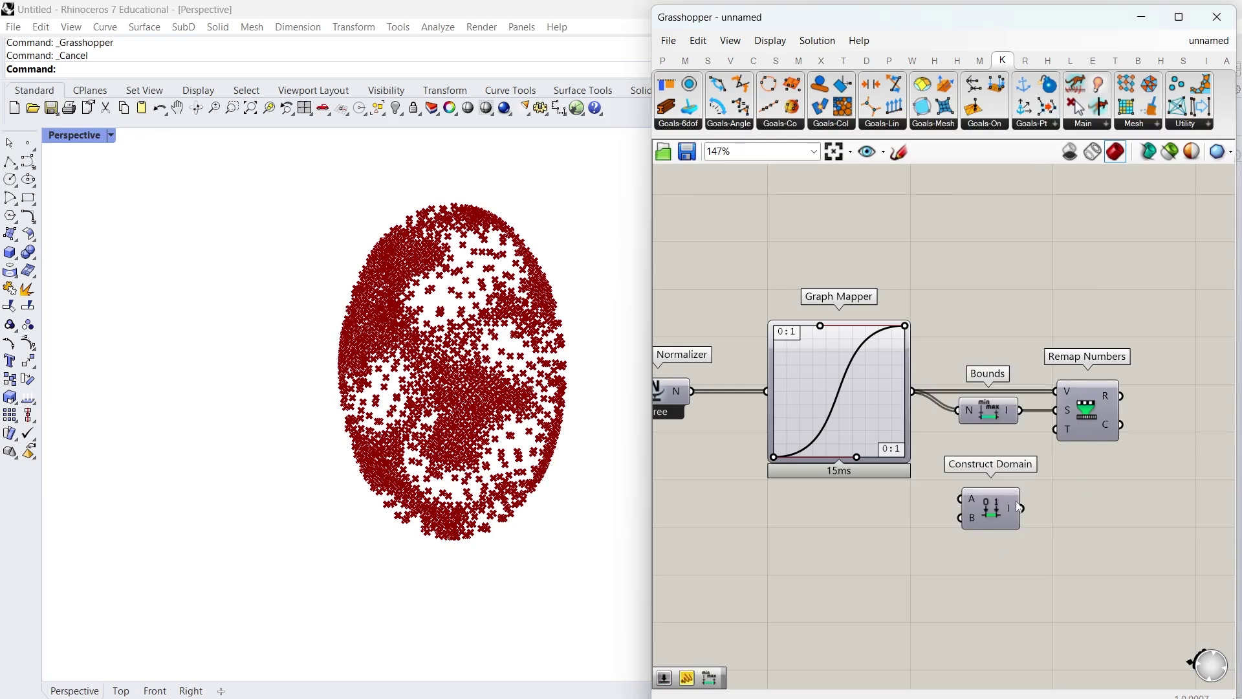
Step: Connect Construct Domain to Remap Numbers' target input, and connect a new number slider of 18 to the domain's end
double_click(856, 496)
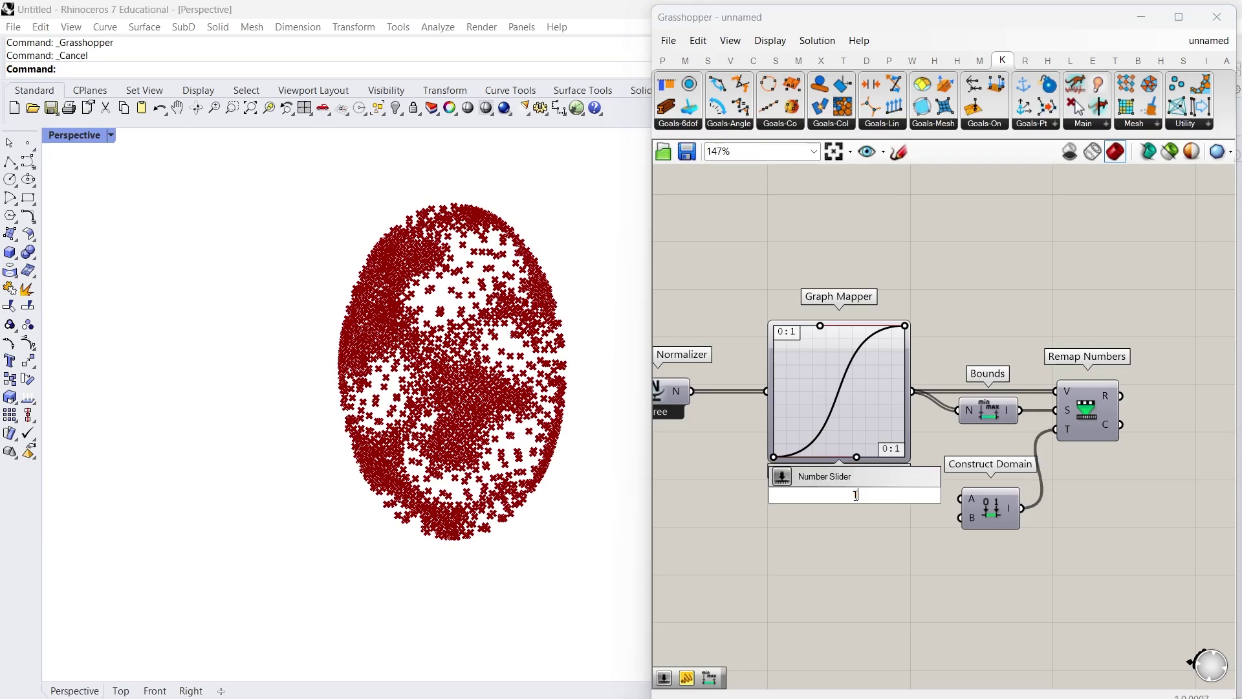
key(Return)
scroll(934, 499, up, 3)
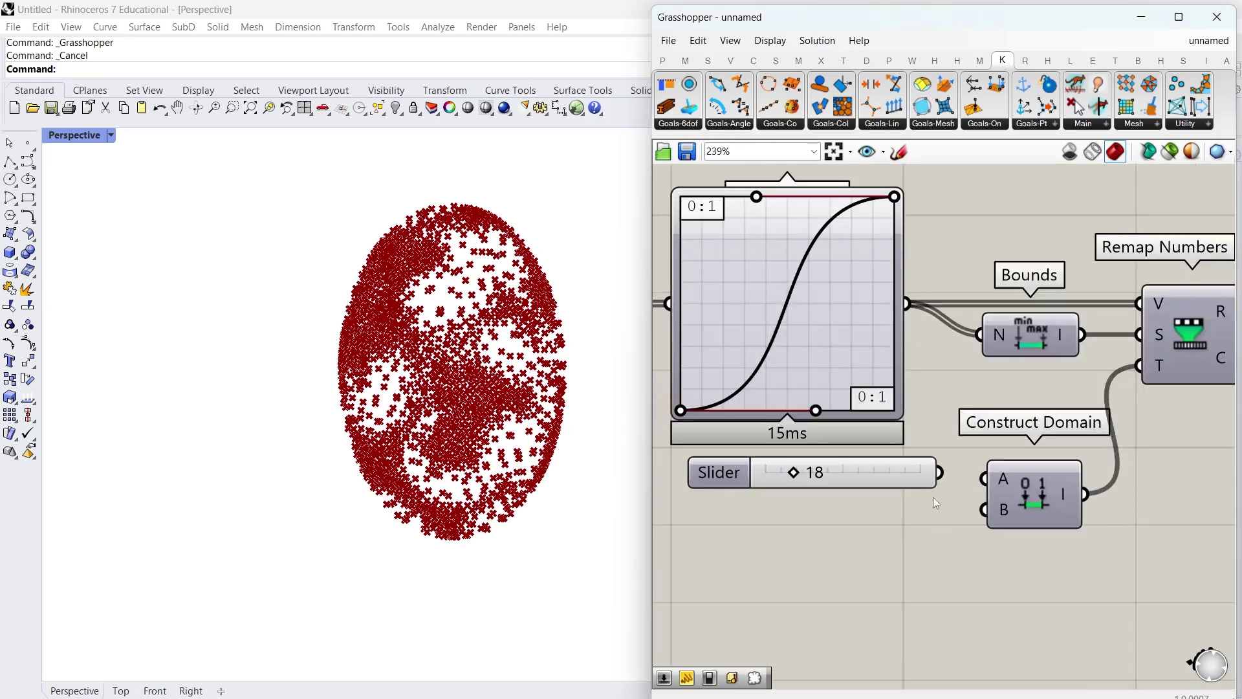
drag(904, 480, 866, 517)
Step: Add a panel containing 0 and connect it to Construct Domain's start input
double_click(916, 462)
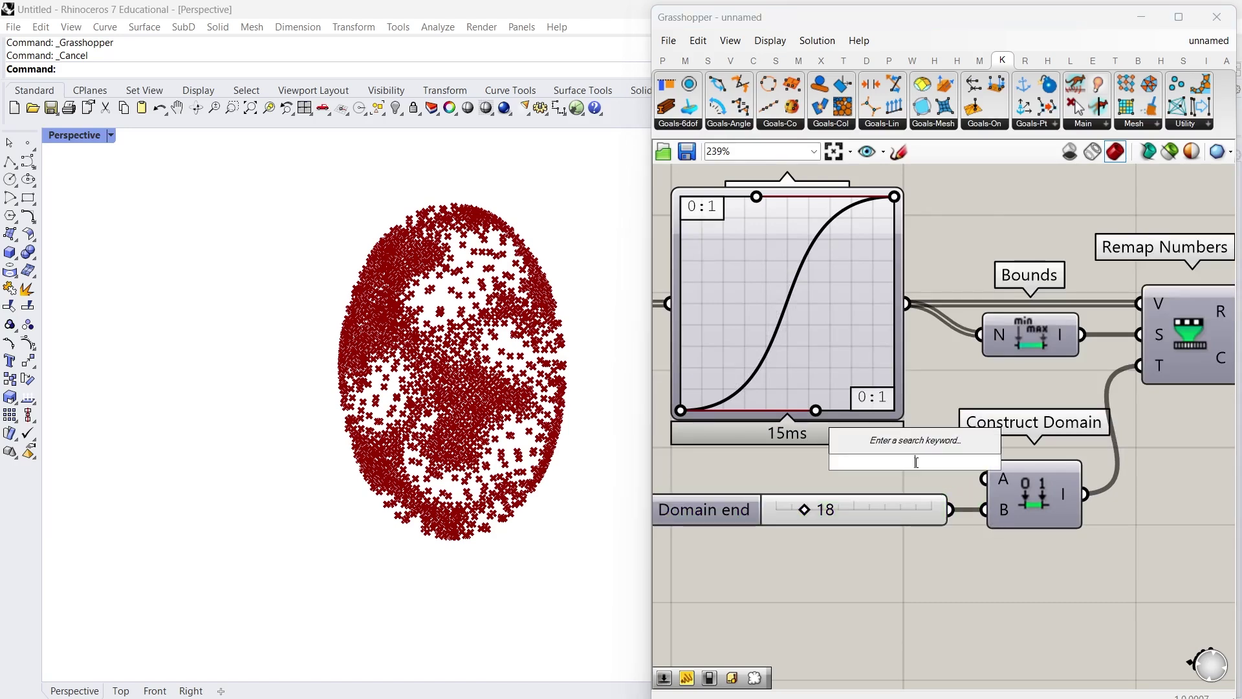
key(Return)
drag(942, 462, 984, 479)
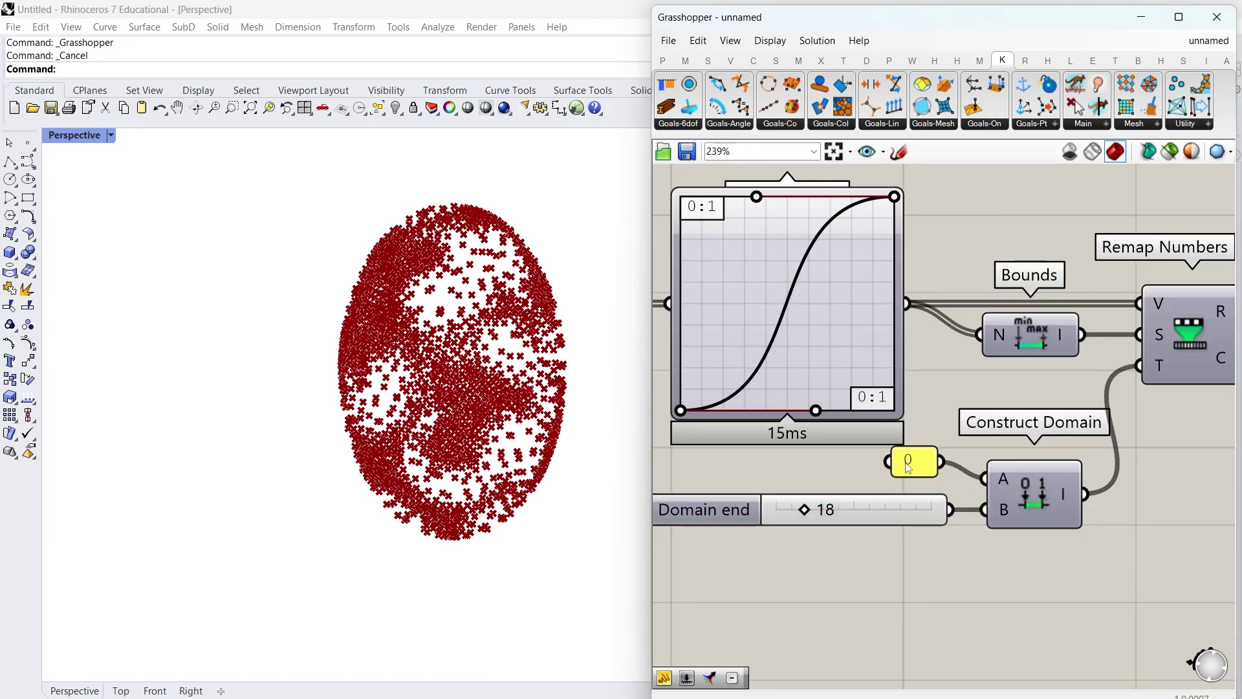
click(960, 439)
Step: Swap Construct Domain's inputs so the 18 slider feeds the start and the 0 panel feeds the end
scroll(960, 439, down, 1)
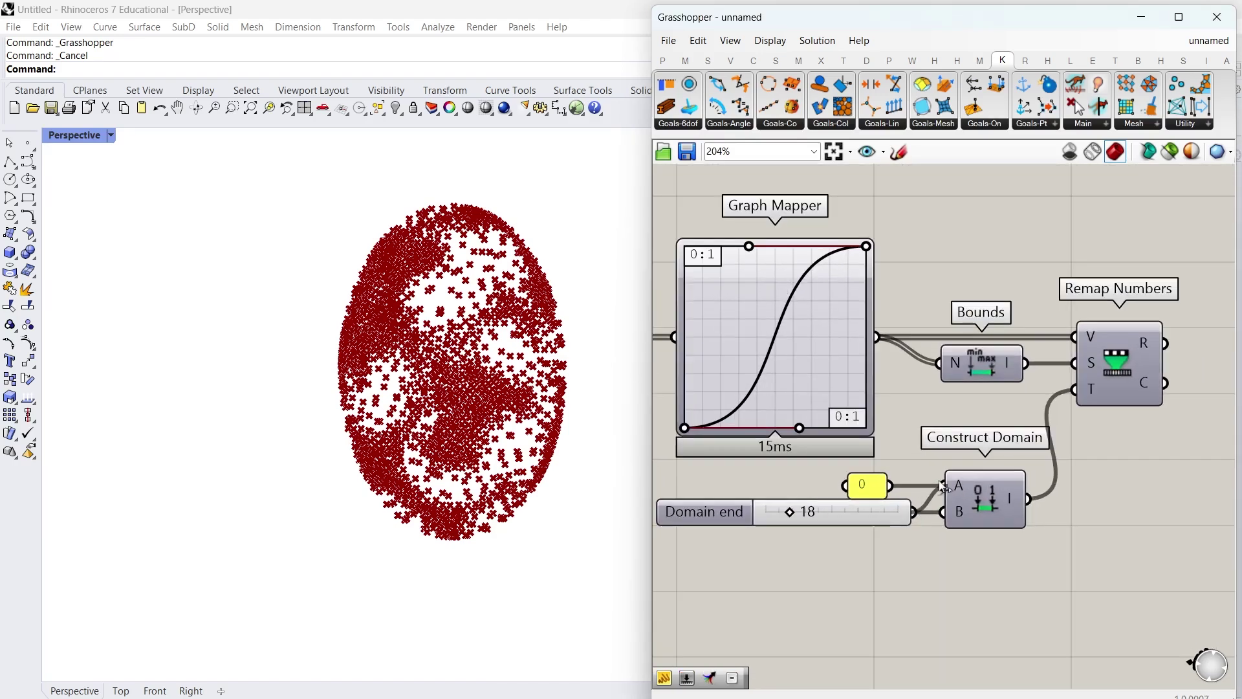
drag(895, 485, 945, 512)
scroll(955, 505, down, 5)
Step: Add a Move component and place it above and beyond Remap Numbers
right_drag(1062, 459, 945, 485)
scroll(945, 485, up, 4)
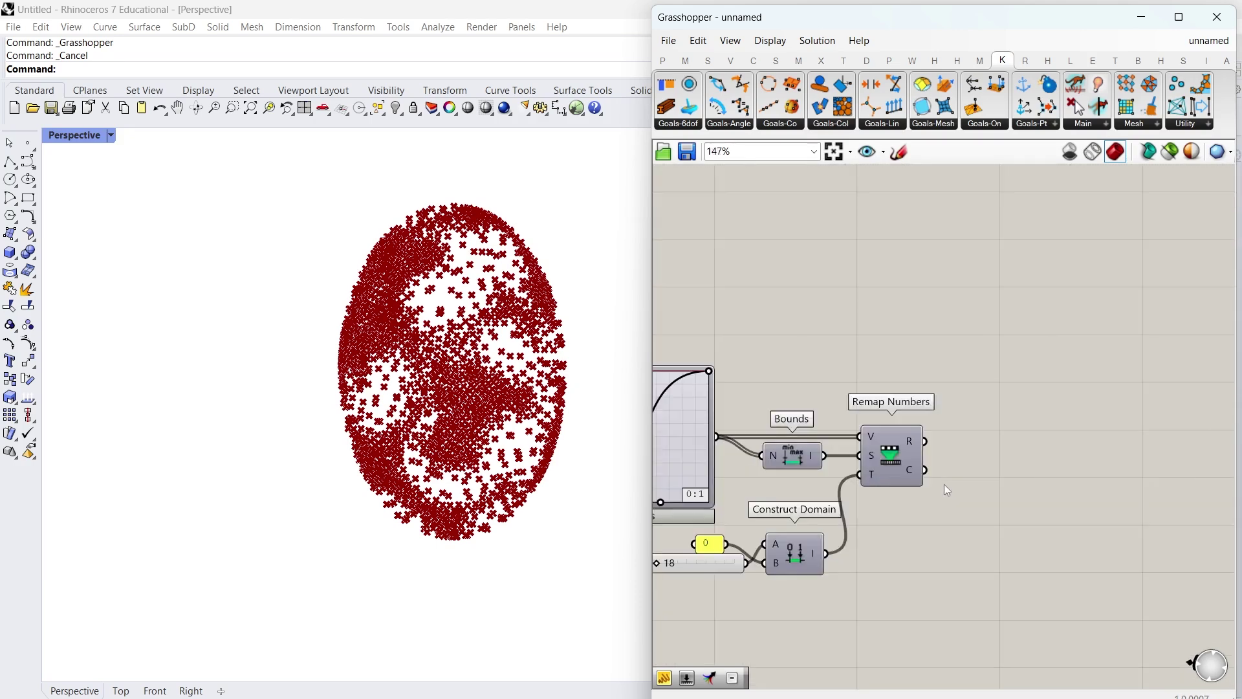
double_click(981, 443)
text(move)
key(Return)
drag(984, 444, 1091, 350)
Step: Add an Amplitude component with Remap Numbers' result connected to its amplitude input, and place it below Move
double_click(967, 392)
text(amp)
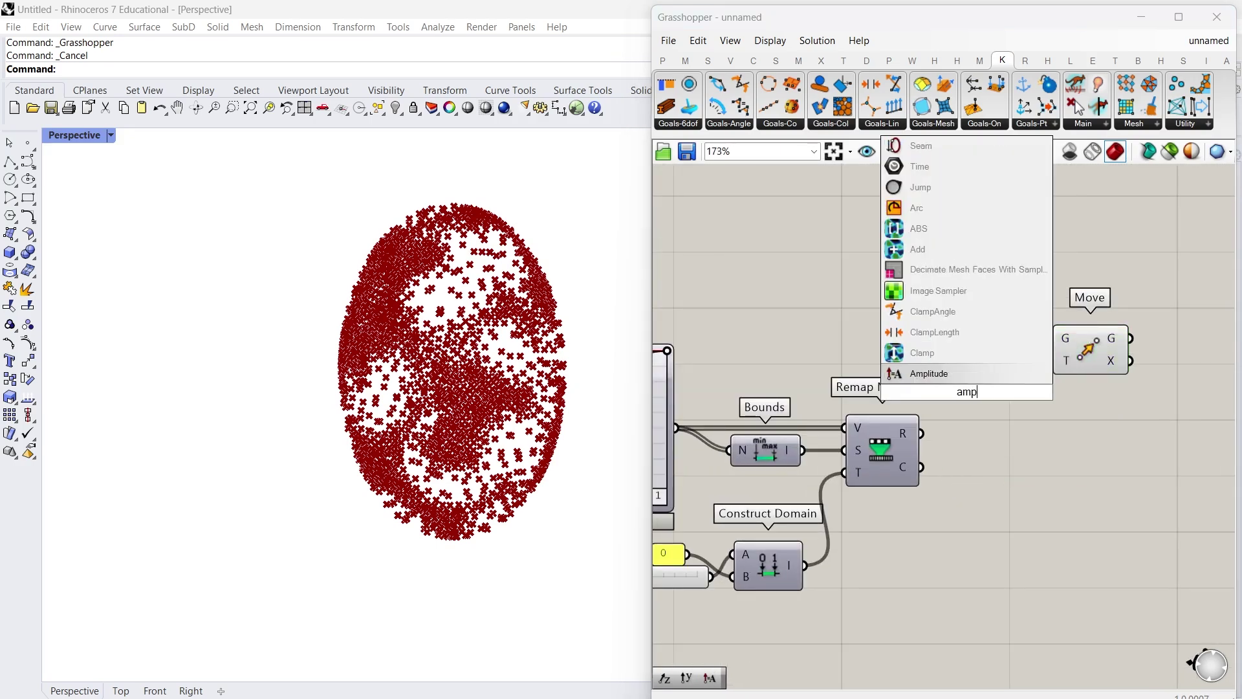
text(litu)
key(Return)
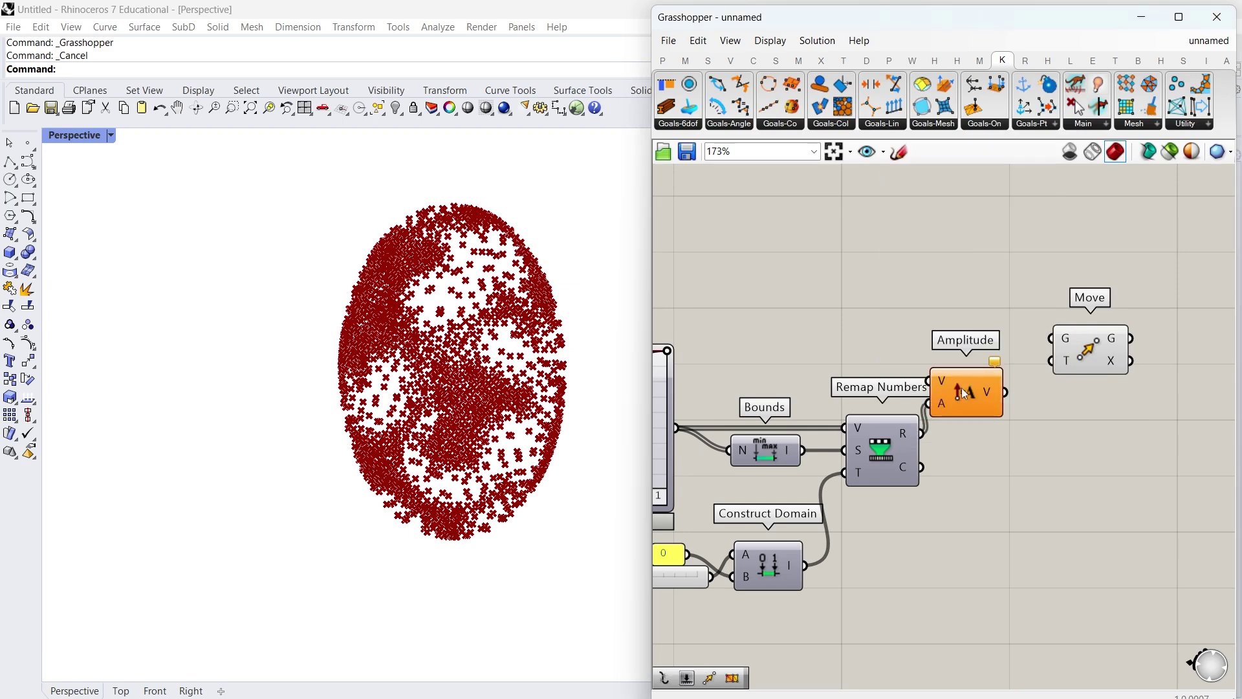
drag(963, 388, 1038, 419)
Step: Connect Deconstruct Mesh's normals to Amplitude's vector input and place Amplitude well above Remap Numbers
scroll(1037, 419, down, 8)
scroll(900, 404, up, 5)
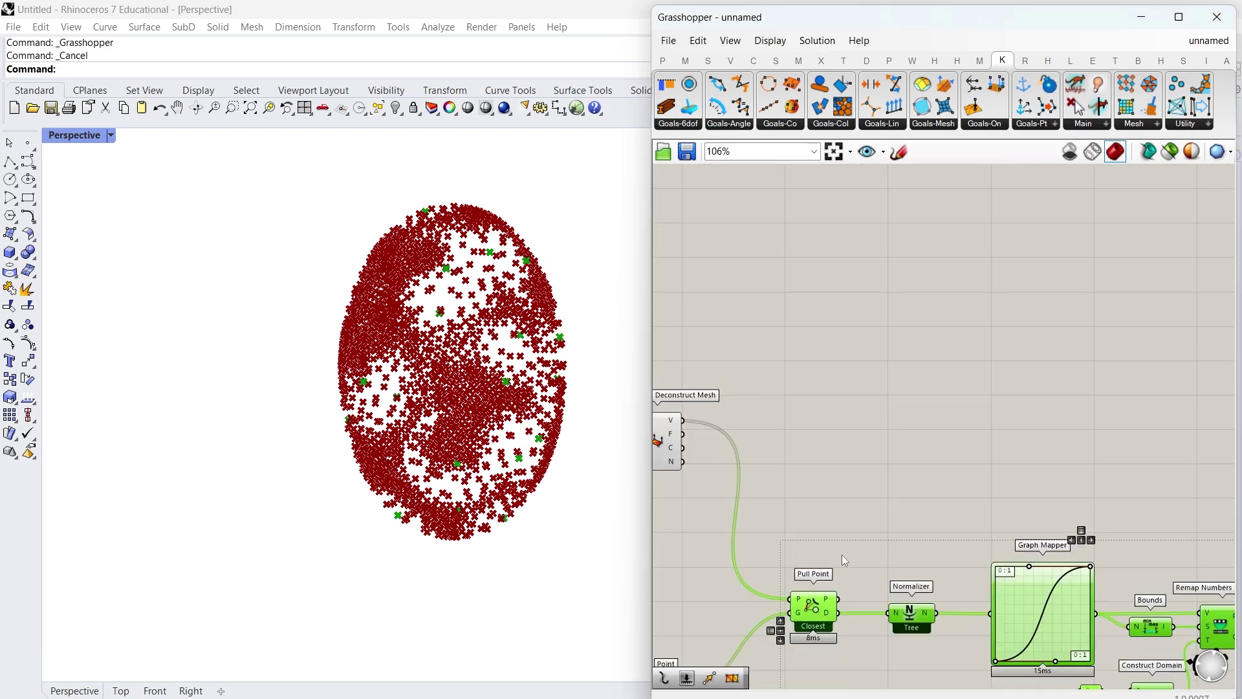
right_drag(842, 555, 825, 545)
click(822, 542)
scroll(767, 428, down, 3)
drag(668, 452, 1051, 558)
scroll(1022, 476, up, 4)
drag(1078, 572, 1012, 407)
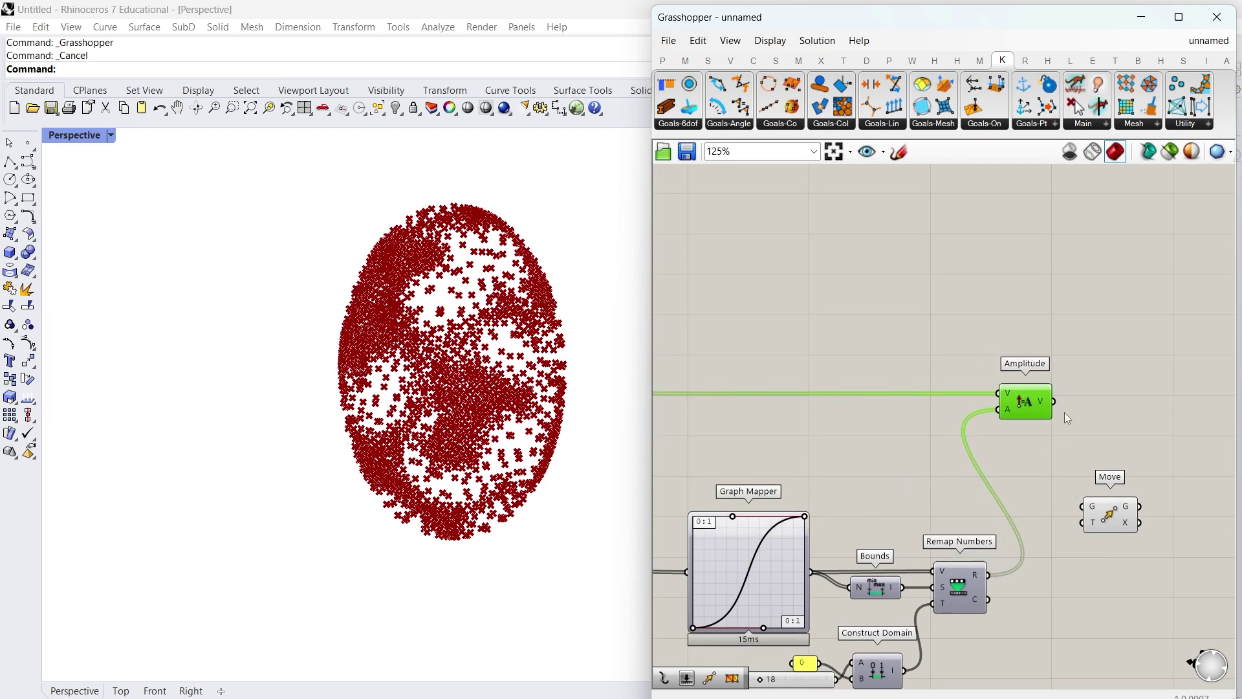
Step: Place Move beyond Amplitude, feeding Deconstruct Mesh's vertices into its geometry input and Amplitude's vector into its motion input
drag(1114, 514, 1127, 349)
scroll(1127, 349, down, 4)
scroll(711, 343, up, 3)
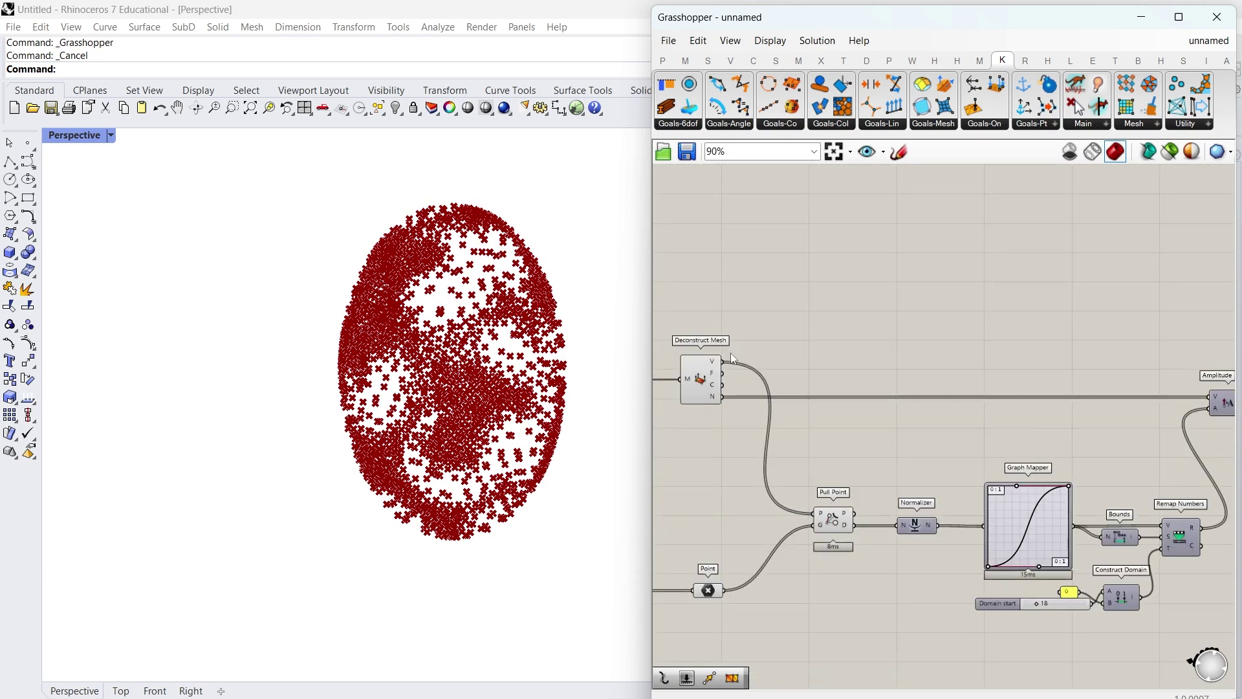
drag(721, 363, 1157, 355)
scroll(784, 333, down, 3)
scroll(1087, 340, up, 3)
scroll(1100, 362, up, 2)
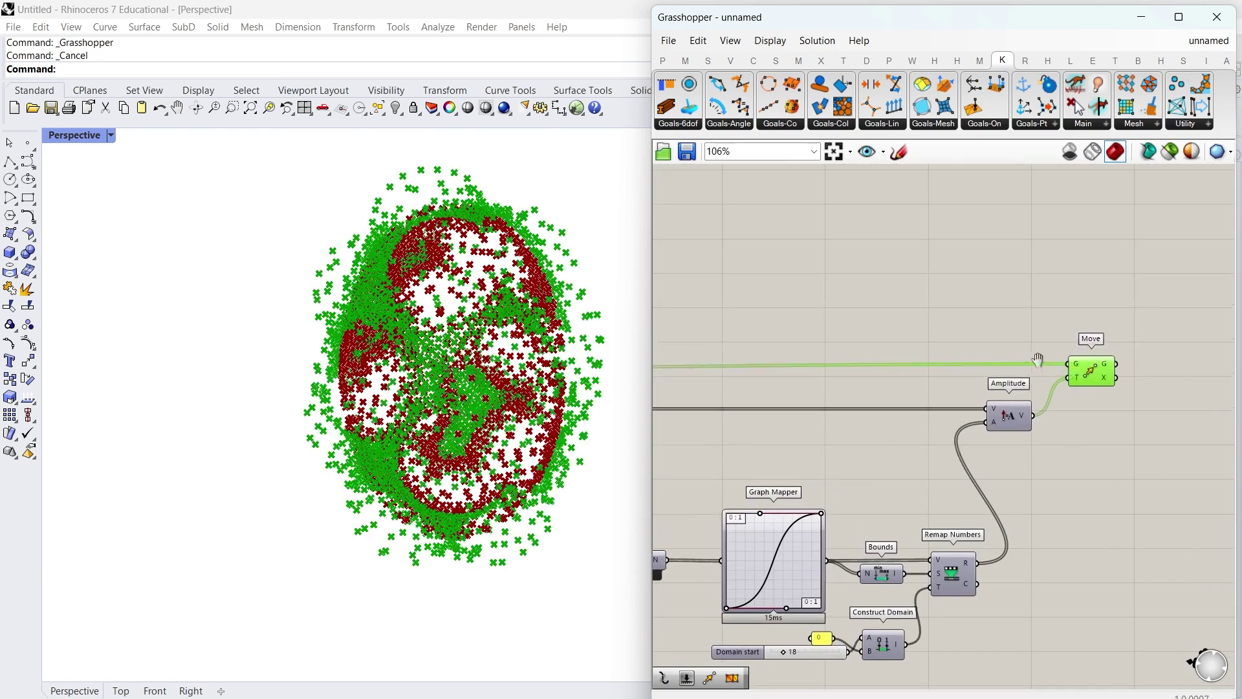
drag(1089, 387, 1091, 377)
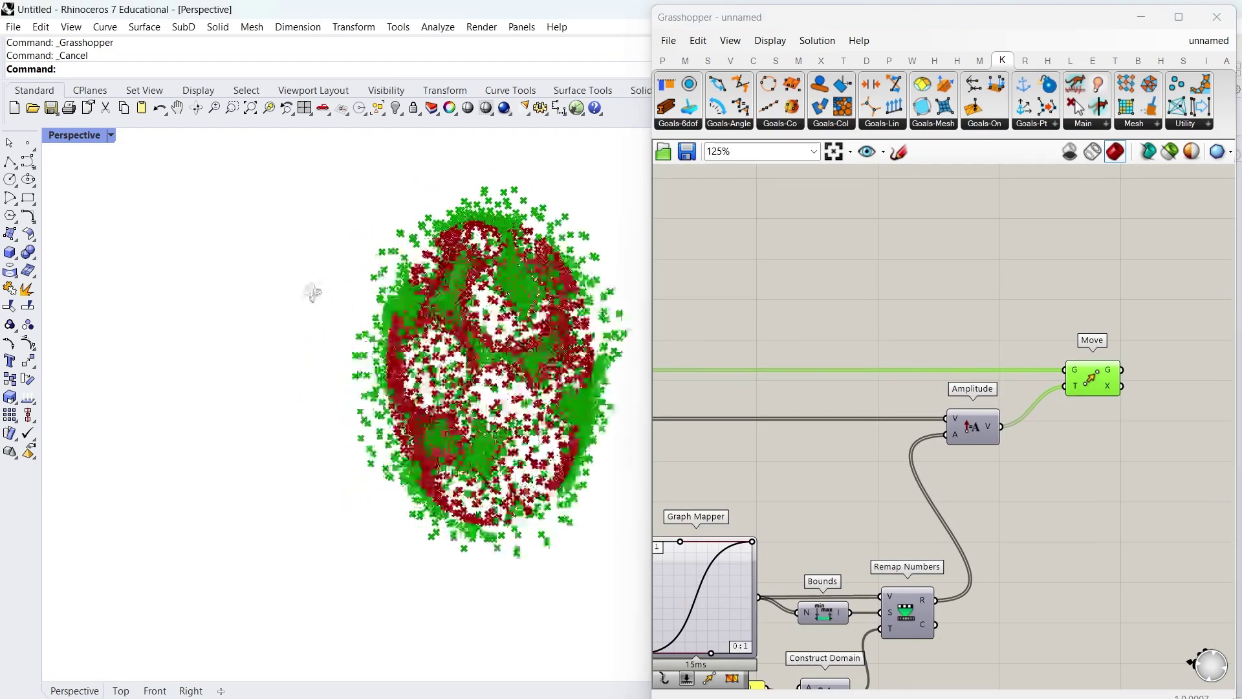
Step: Reconnect Construct Domain so the 0 panel feeds the start and the 18 slider feeds the end
right_drag(308, 291, 343, 282)
scroll(942, 421, down, 3)
right_drag(878, 569, 986, 508)
scroll(983, 508, up, 5)
drag(914, 481, 960, 502)
right_drag(411, 398, 518, 222)
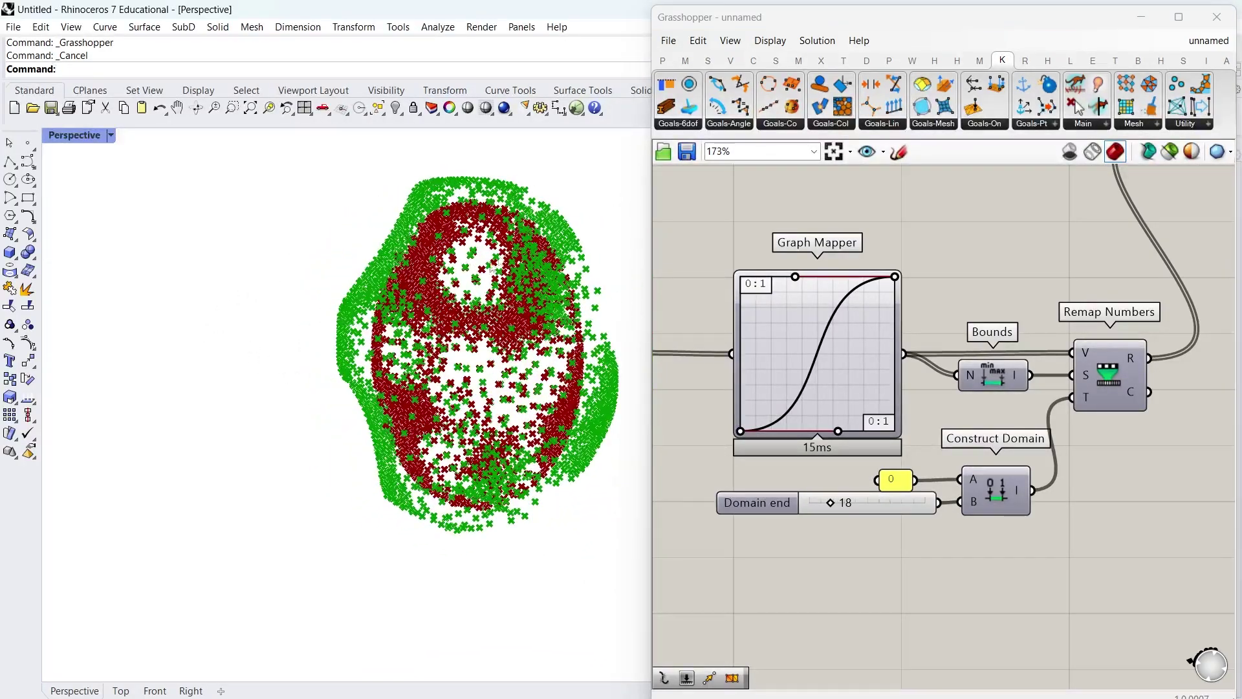
Step: Turn off the preview of Deconstruct Mesh, Pull Point and the Point parameter
scroll(922, 343, down, 5)
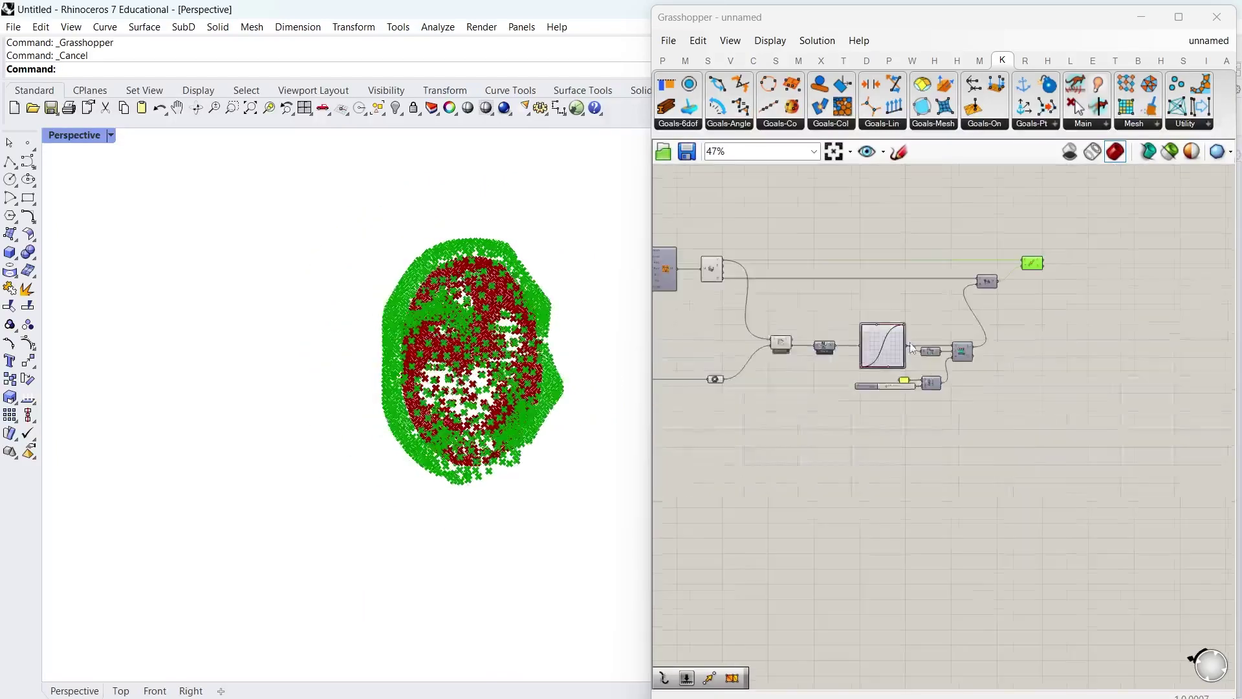
scroll(922, 343, up, 4)
drag(959, 503, 790, 208)
right_click(904, 254)
click(935, 275)
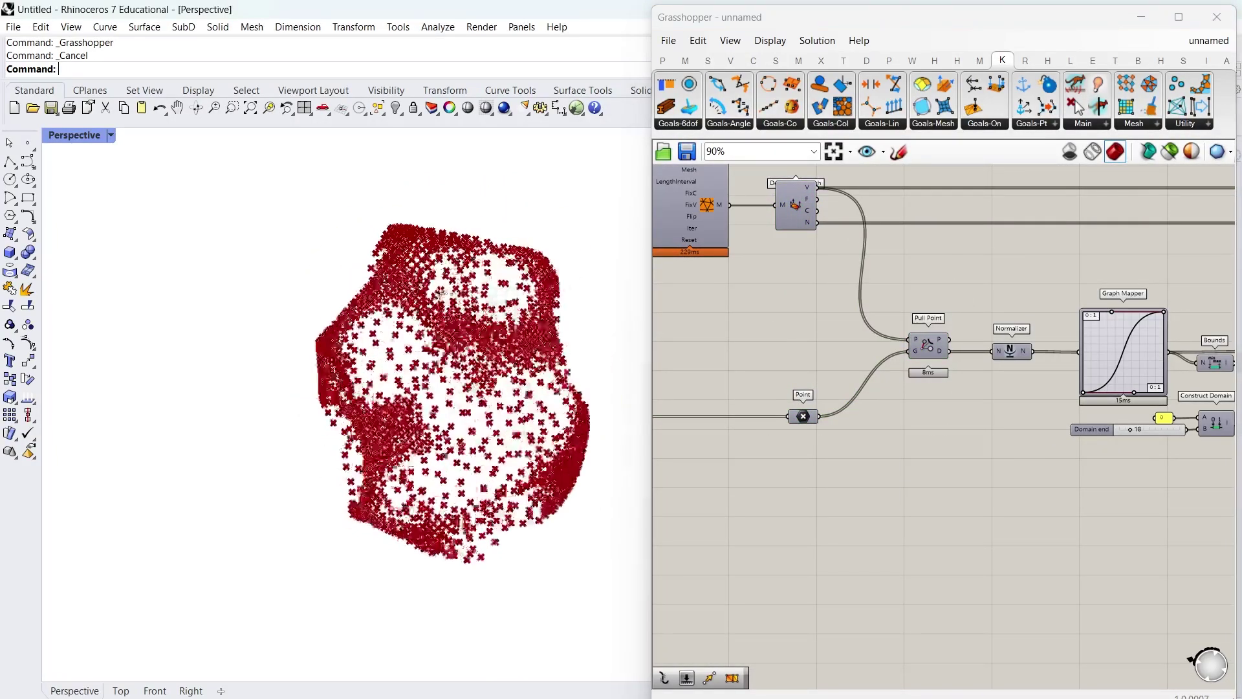
Step: Add a Construct Mesh component beyond Move and connect Move's geometry output to its vertices input
scroll(874, 408, down, 4)
scroll(875, 408, up, 5)
double_click(880, 406)
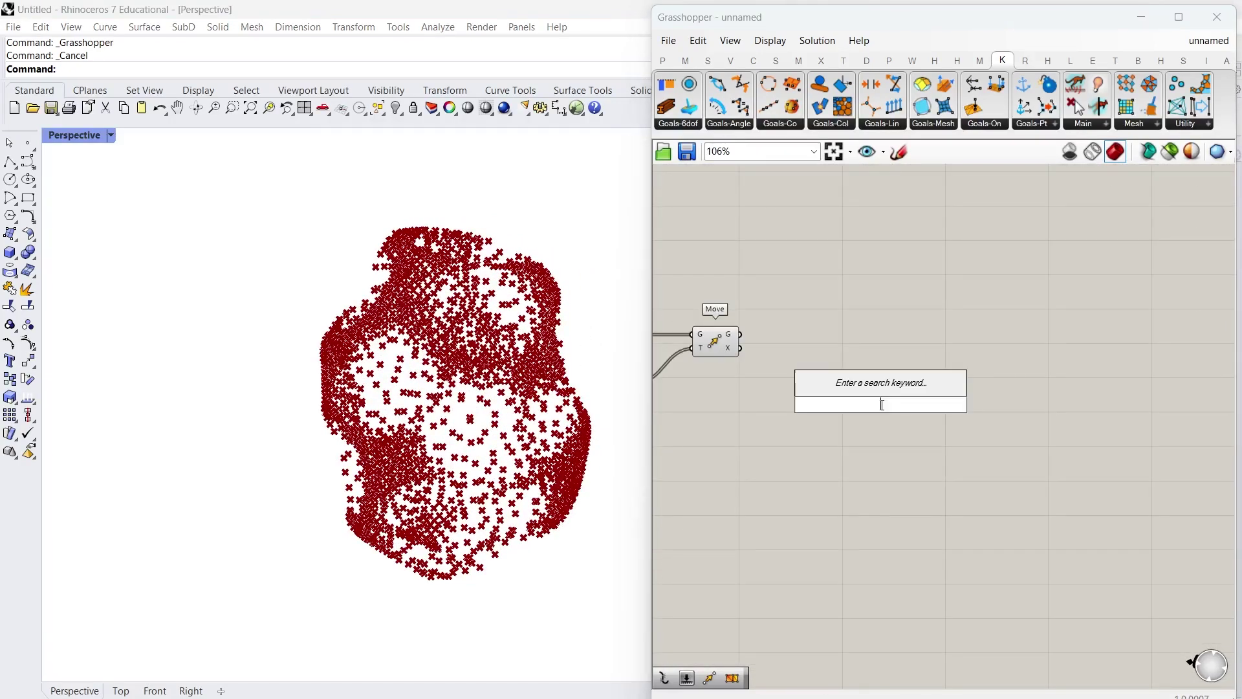
text(construct mesh)
click(867, 346)
scroll(751, 339, up, 3)
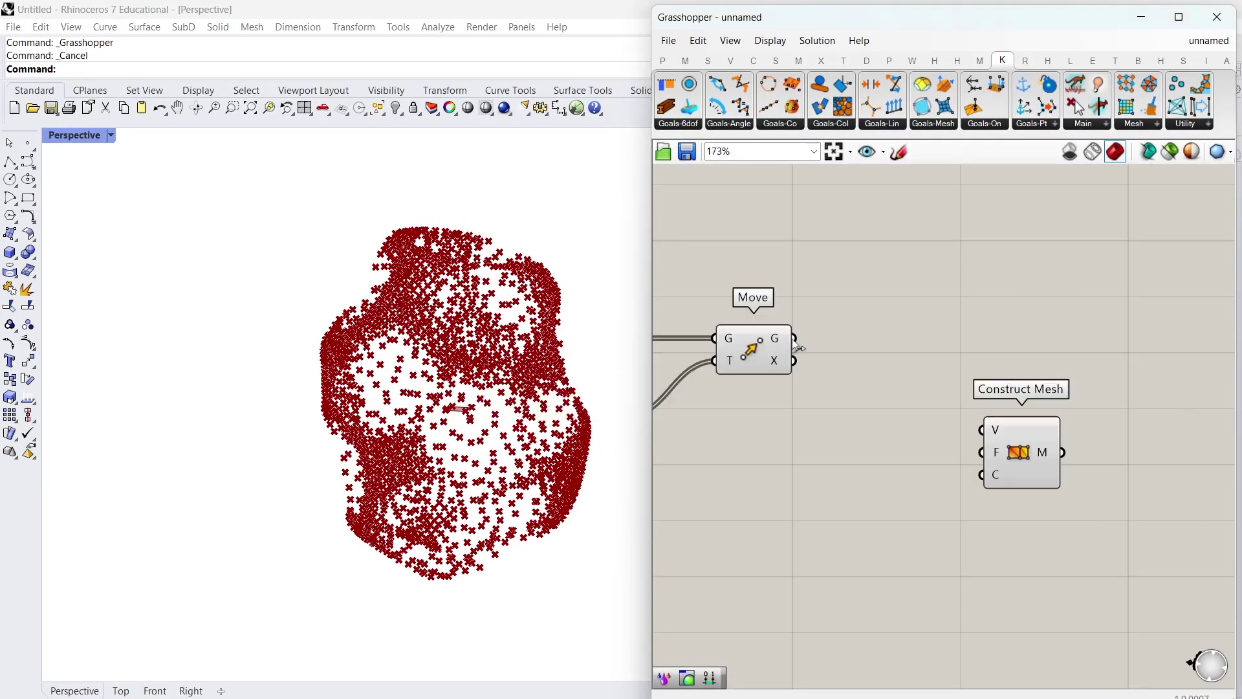
drag(973, 414, 983, 429)
drag(1029, 439, 1007, 347)
Step: Connect Deconstruct Mesh's faces output to Construct Mesh's faces input
scroll(1007, 346, down, 7)
scroll(895, 334, up, 3)
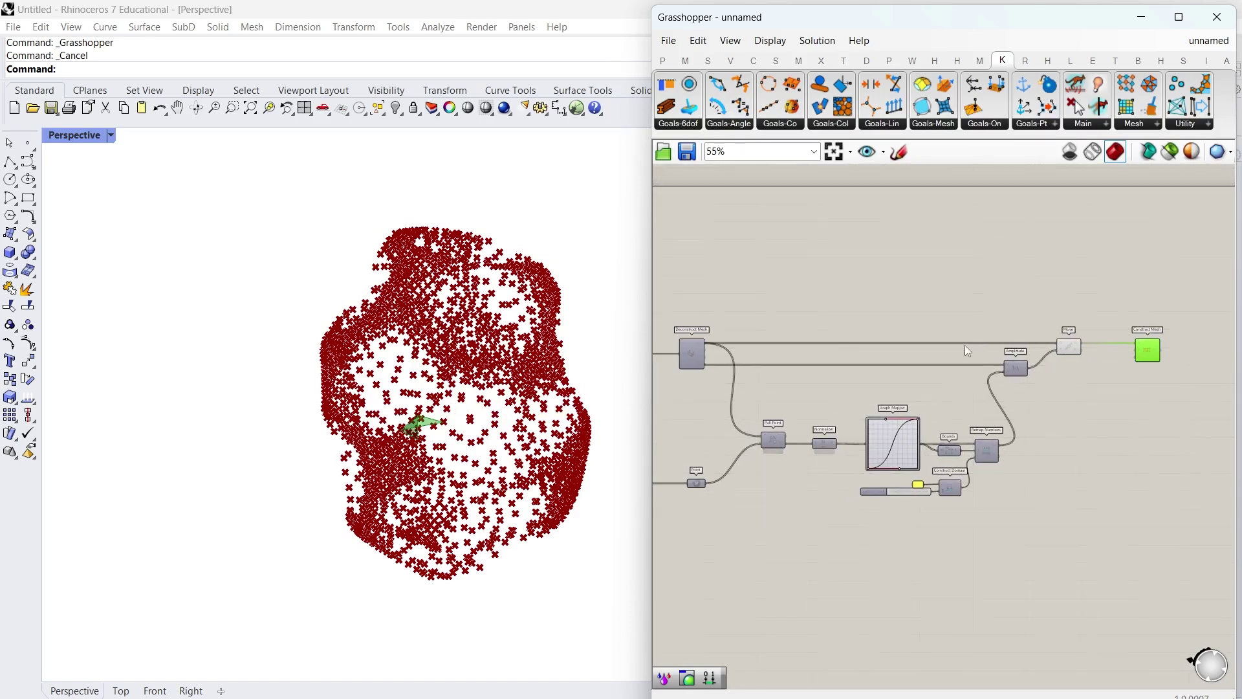
scroll(715, 346, up, 2)
scroll(726, 346, down, 4)
scroll(1062, 349, up, 4)
drag(725, 346, 1115, 338)
Step: Turn off the preview of Amplitude and Move so only the constructed mesh displays
scroll(1124, 338, down, 4)
right_drag(1140, 389, 1082, 415)
scroll(1081, 414, up, 3)
drag(1042, 411, 872, 251)
right_click(871, 249)
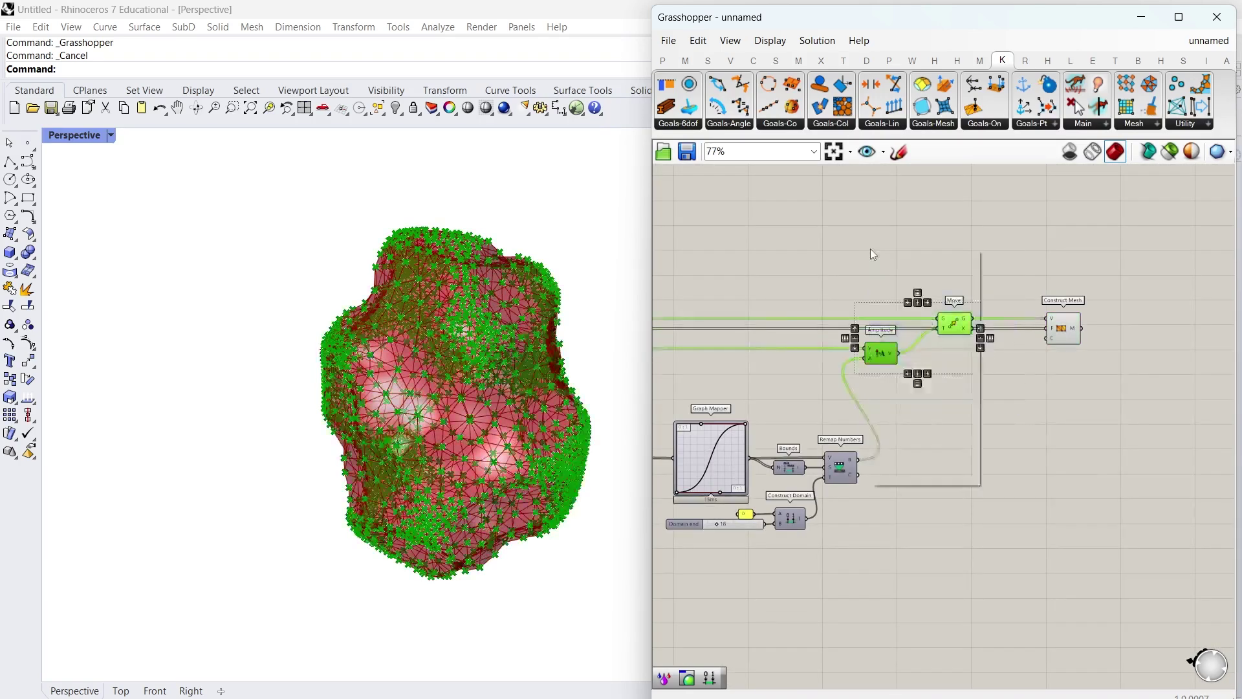
click(909, 274)
click(988, 270)
right_drag(420, 349, 550, 309)
Step: Add a Custom Preview component beyond Construct Mesh and connect the mesh to its geometry input
scroll(917, 411, up, 3)
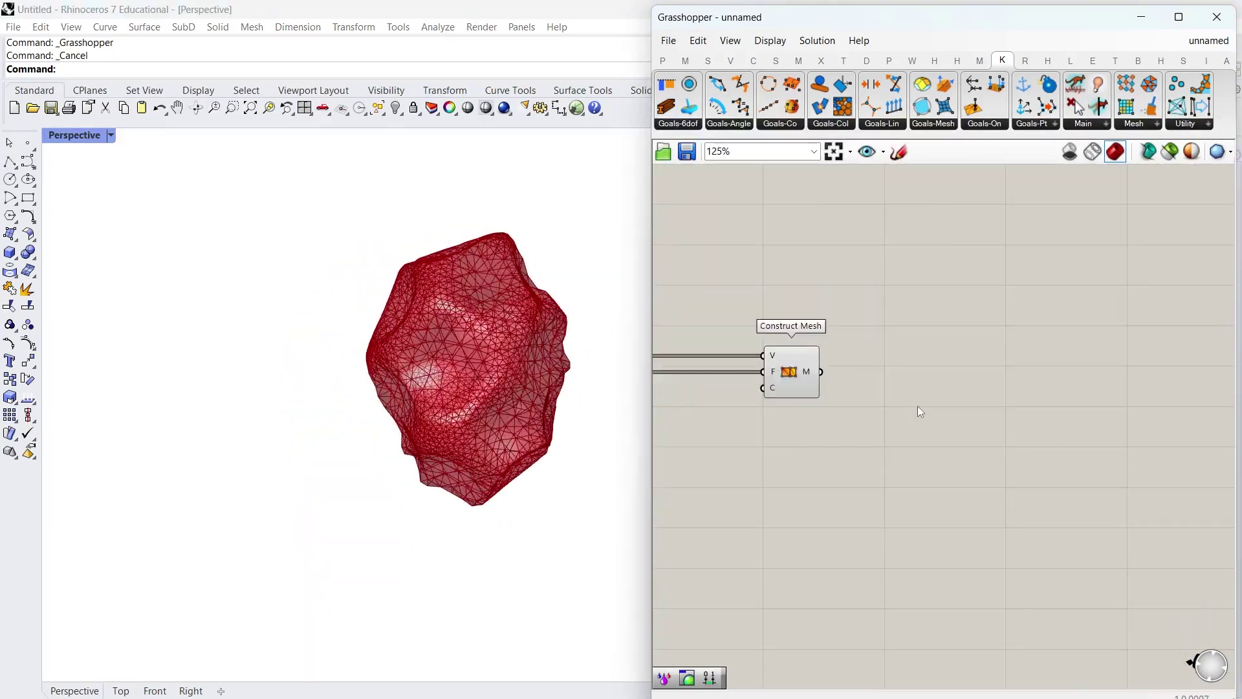
double_click(917, 406)
text(custom preview)
key(Return)
scroll(863, 371, up, 2)
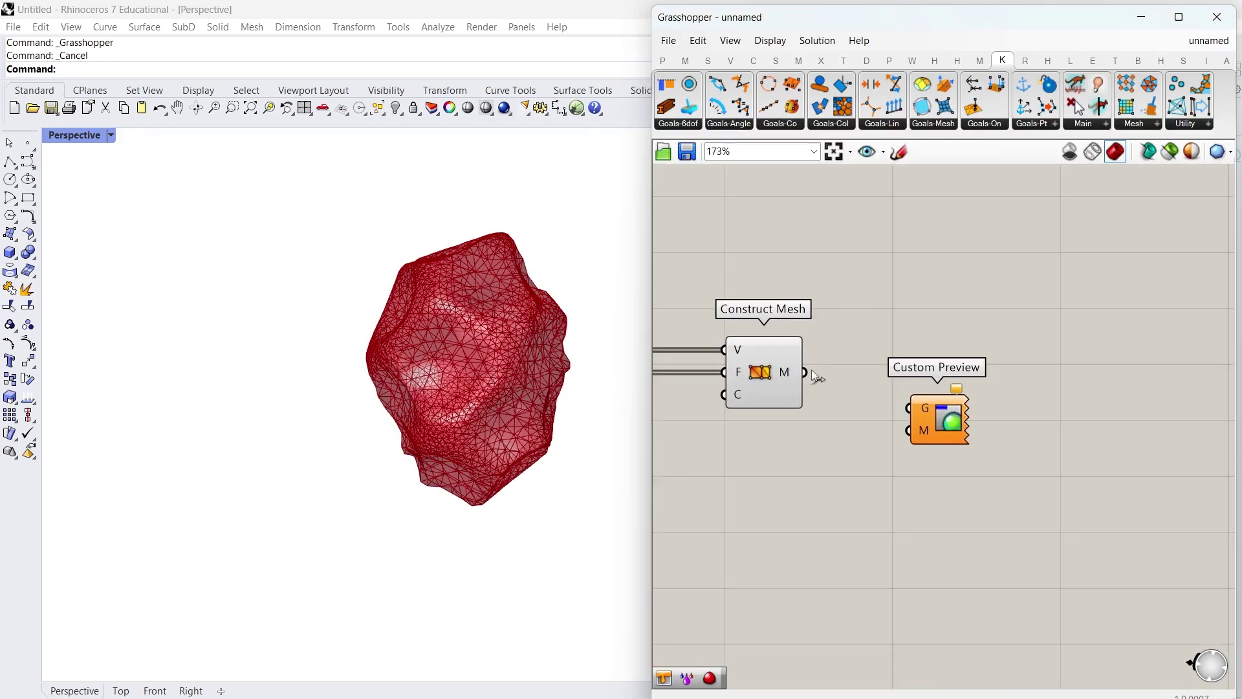
drag(941, 422, 999, 387)
Step: Add a Colour Swatch, set it to a muted pinkish red, and connect it to Custom Preview's material input
double_click(914, 482)
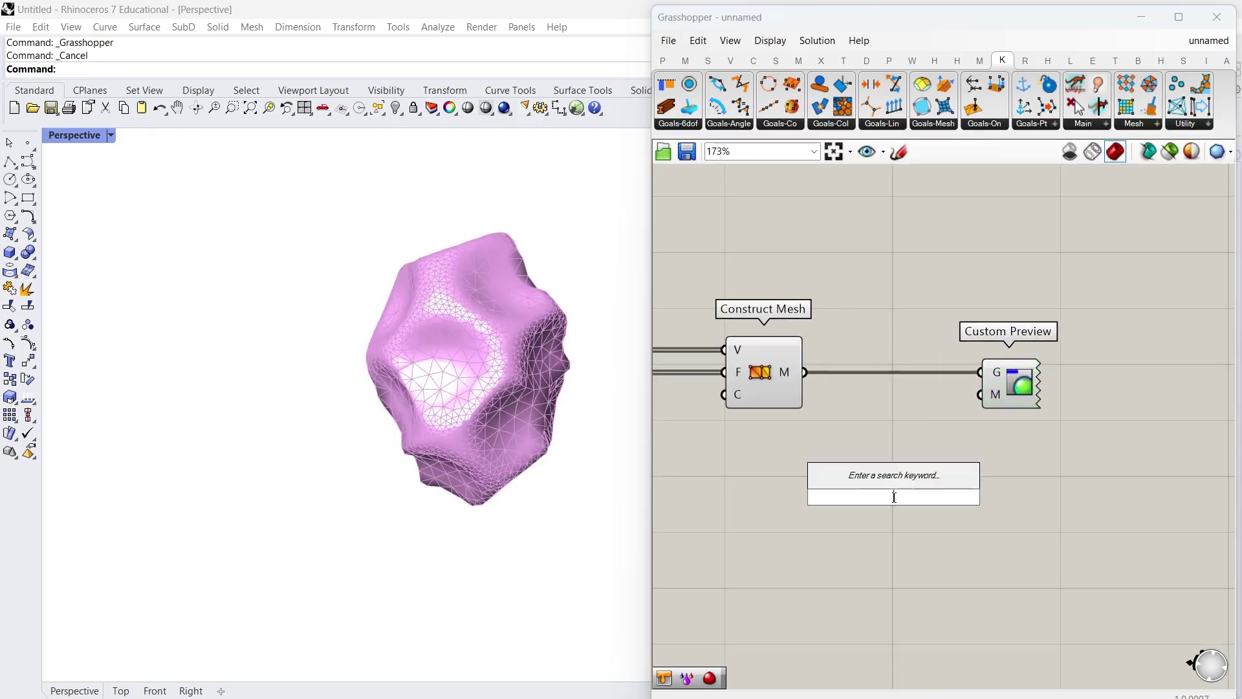
text(swatch)
key(Return)
click(911, 496)
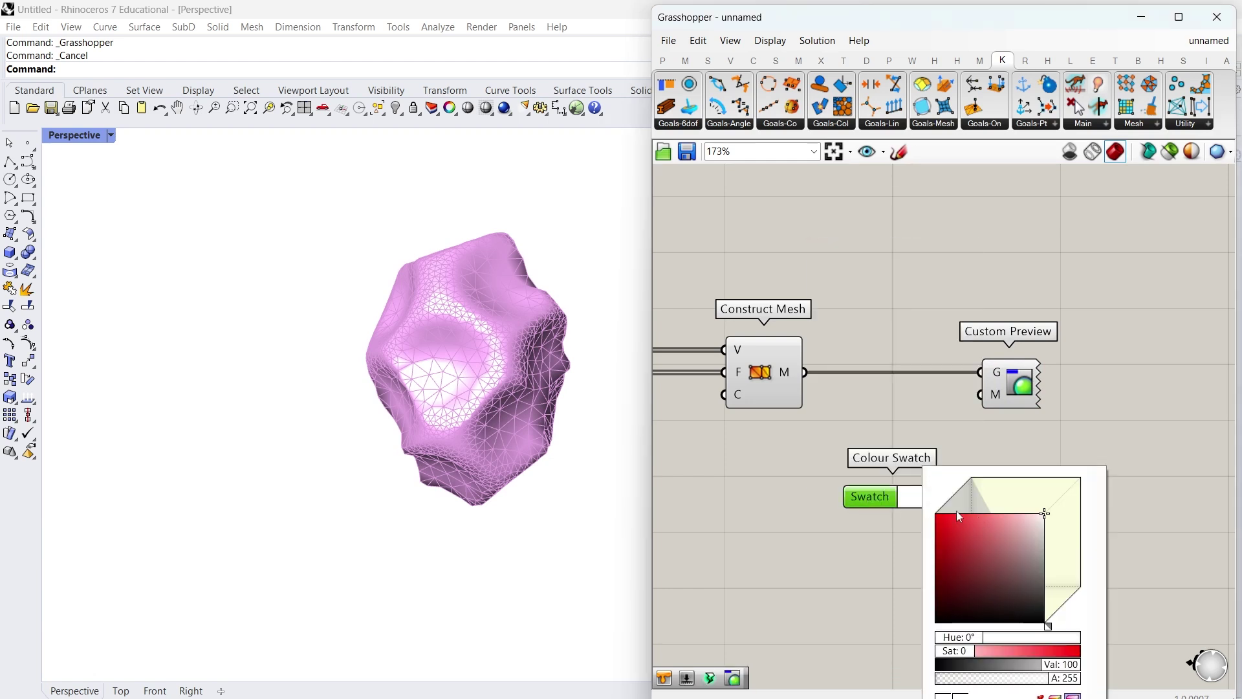
click(980, 448)
drag(1009, 388, 1004, 392)
Step: Turn off Construct Mesh's preview and set the Perspective viewport to Rendered display
drag(901, 417, 790, 299)
right_click(790, 285)
click(837, 311)
click(834, 295)
click(111, 135)
click(91, 227)
Step: Examine the rendered mesh's surface from several angles and distances
right_drag(507, 351, 410, 341)
scroll(407, 404, up, 5)
scroll(407, 404, down, 5)
right_drag(480, 411, 528, 313)
scroll(420, 400, up, 2)
scroll(421, 401, up, 2)
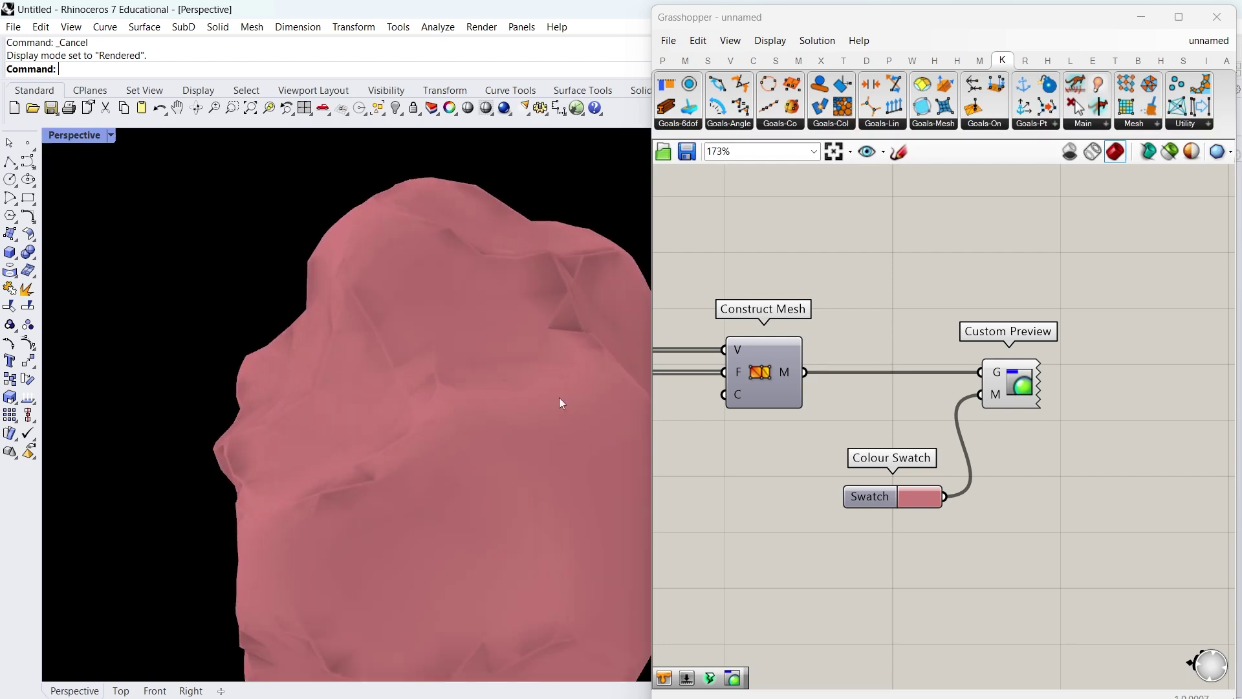
scroll(549, 389, down, 5)
right_drag(553, 382, 494, 341)
scroll(750, 390, down, 5)
Step: Reshape the Graph Mapper's Bezier curve by pulling its upper handle below the graph's top edge
scroll(879, 464, up, 6)
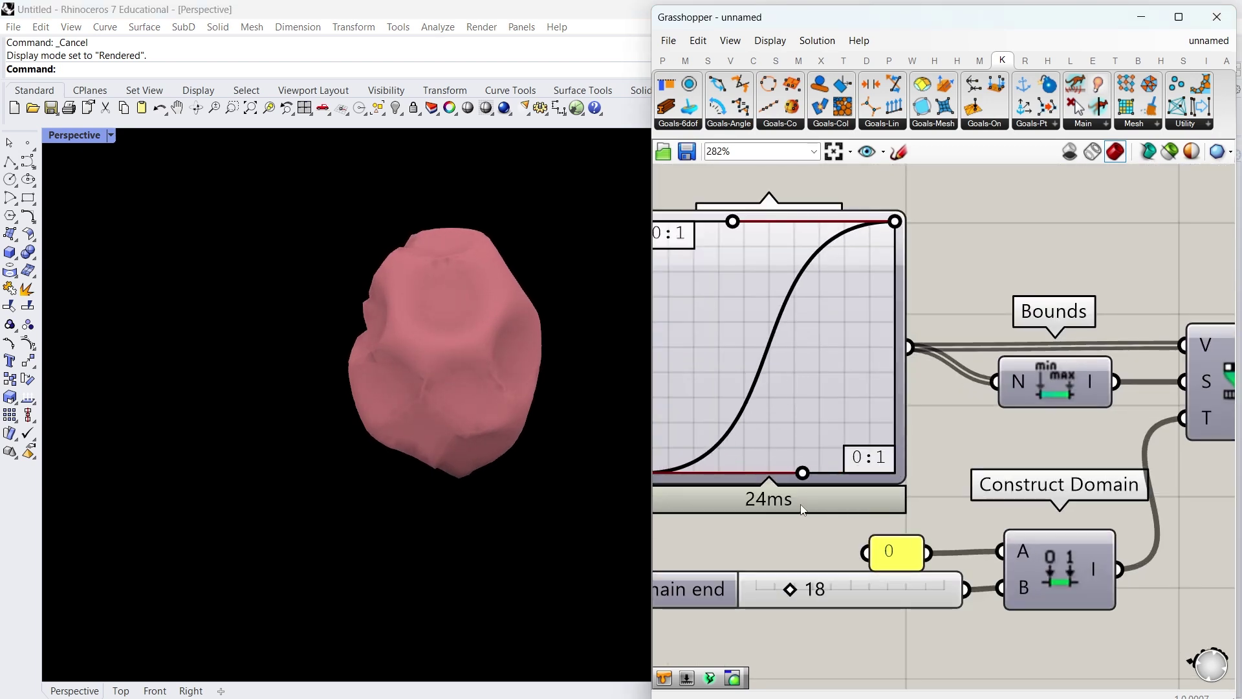
drag(732, 225, 821, 294)
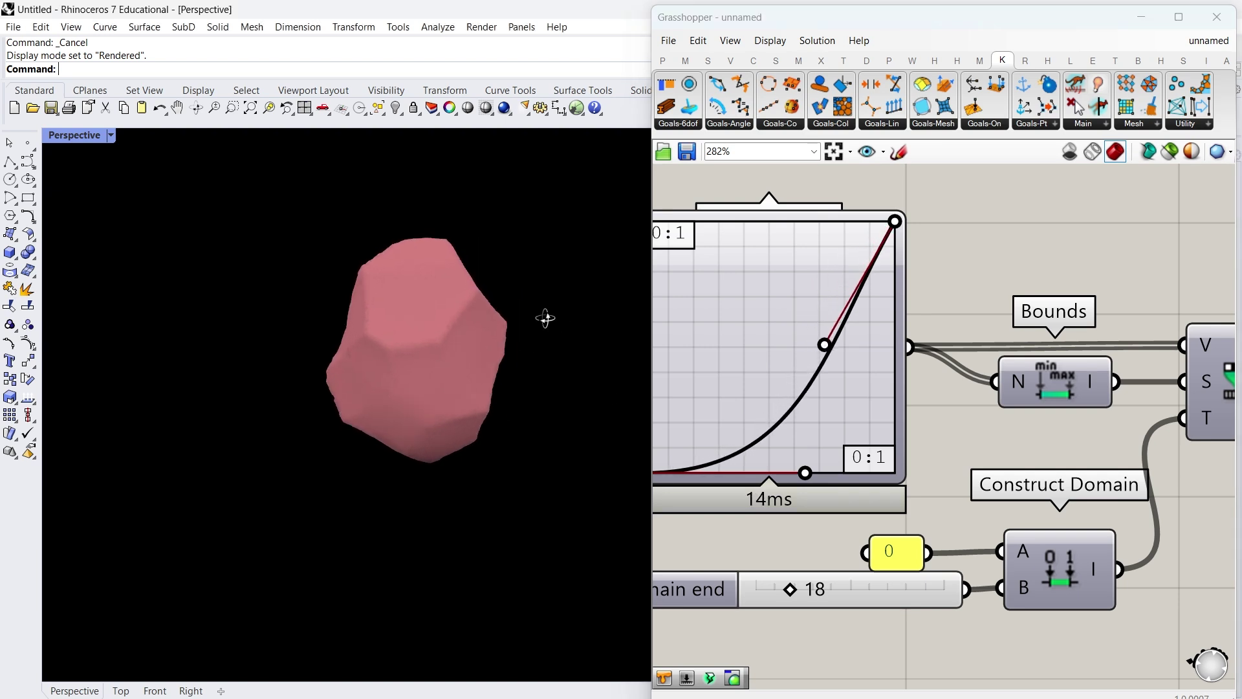
right_drag(522, 319, 354, 331)
right_drag(823, 345, 835, 368)
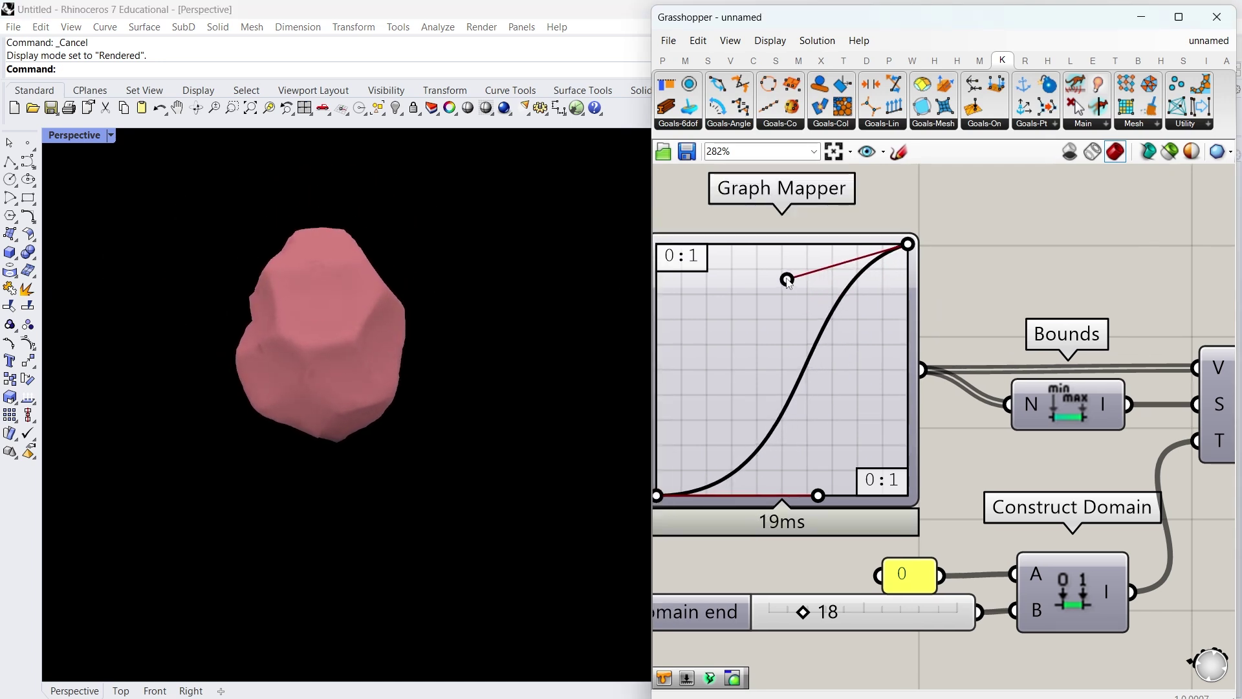
scroll(789, 283, down, 4)
scroll(768, 396, up, 3)
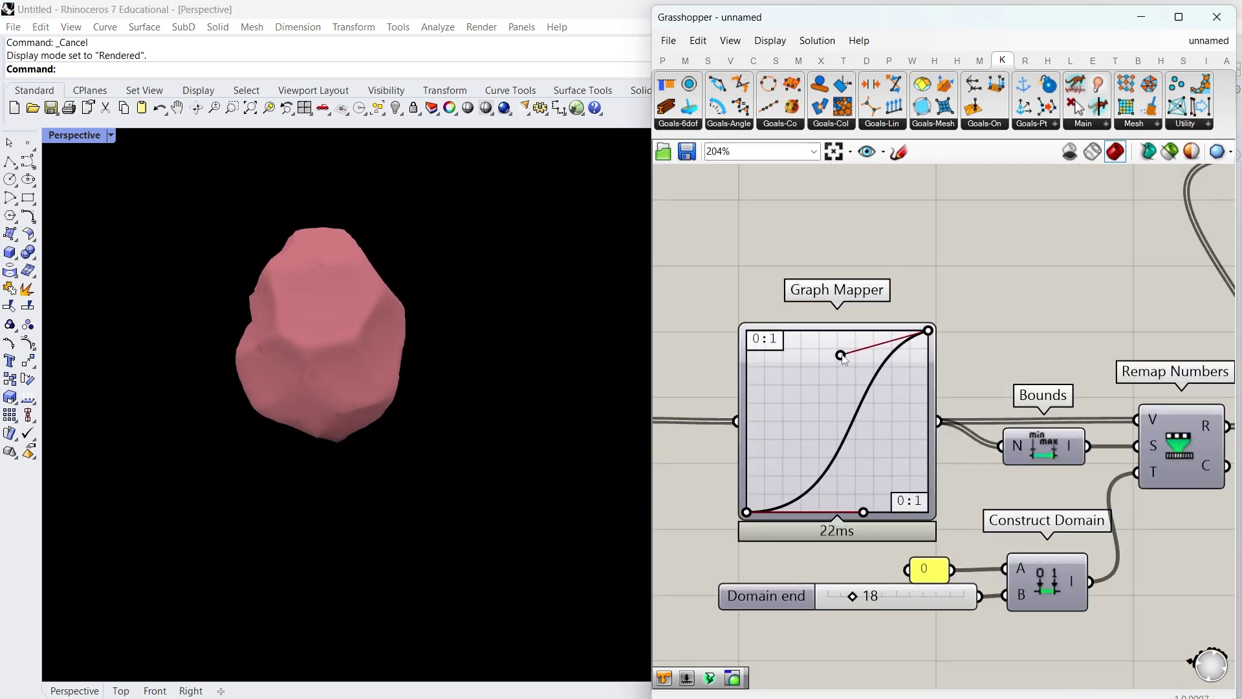
right_drag(470, 387, 411, 319)
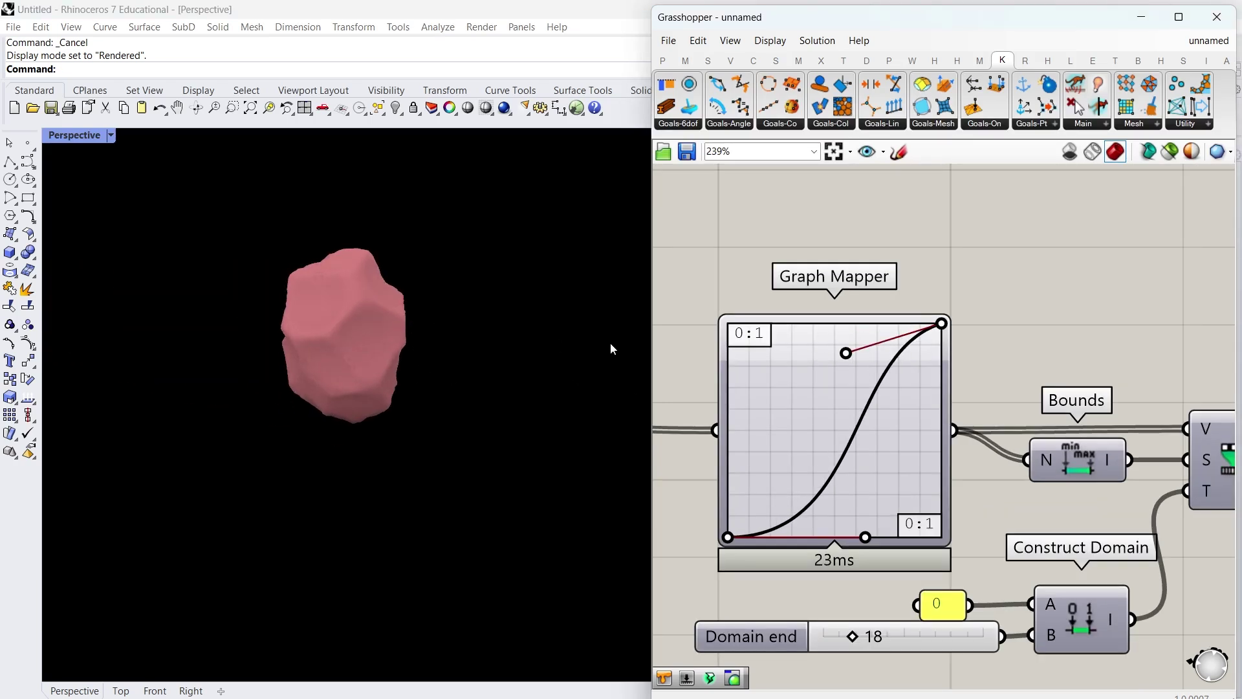
Step: Turn off Custom Preview's display and move it with the Colour Swatch further below Construct Mesh
scroll(965, 316, down, 6)
scroll(895, 364, up, 4)
drag(978, 475, 809, 269)
right_click(978, 381)
drag(914, 467, 951, 526)
click(1027, 440)
Step: Add a Weaverbird's Dual graph component beside Construct Mesh and connect the mesh to its first input
scroll(790, 379, up, 2)
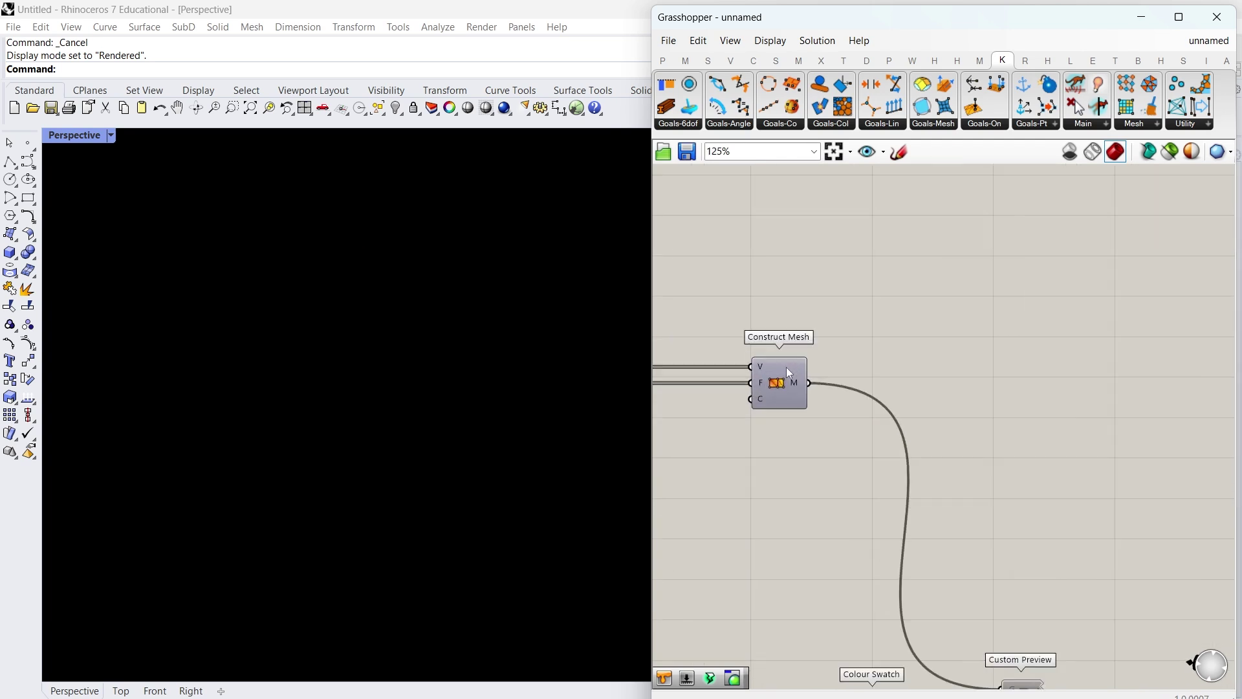
double_click(971, 356)
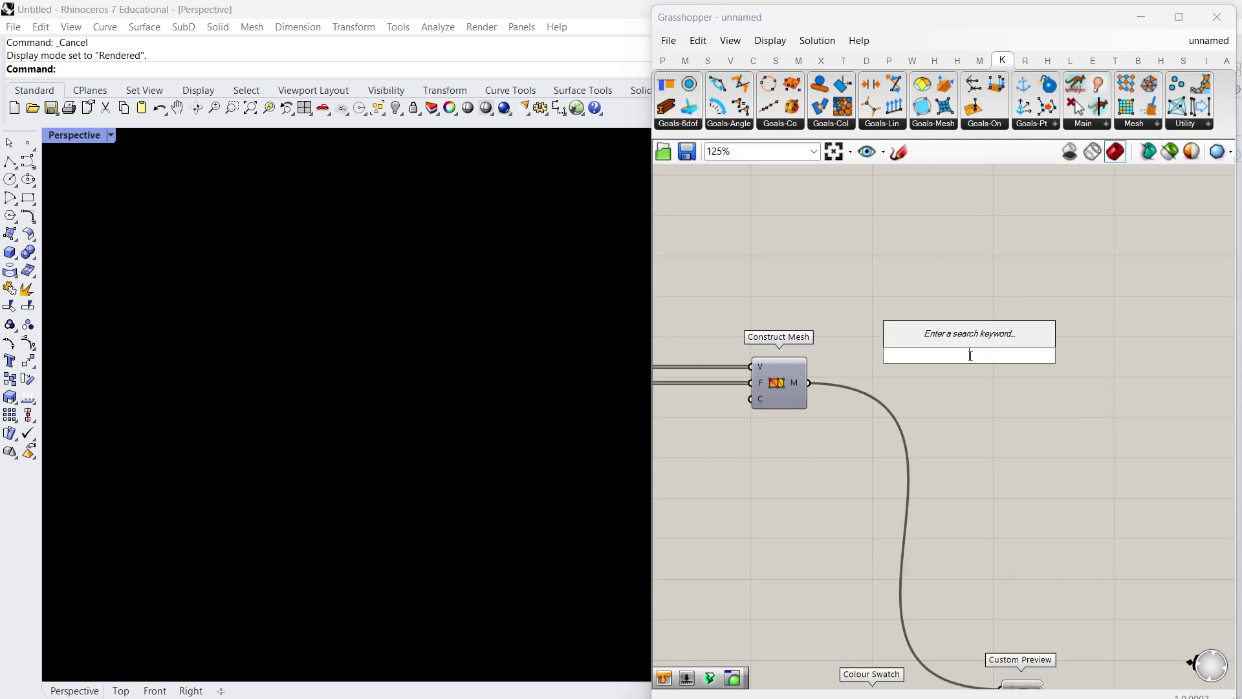
text(dual)
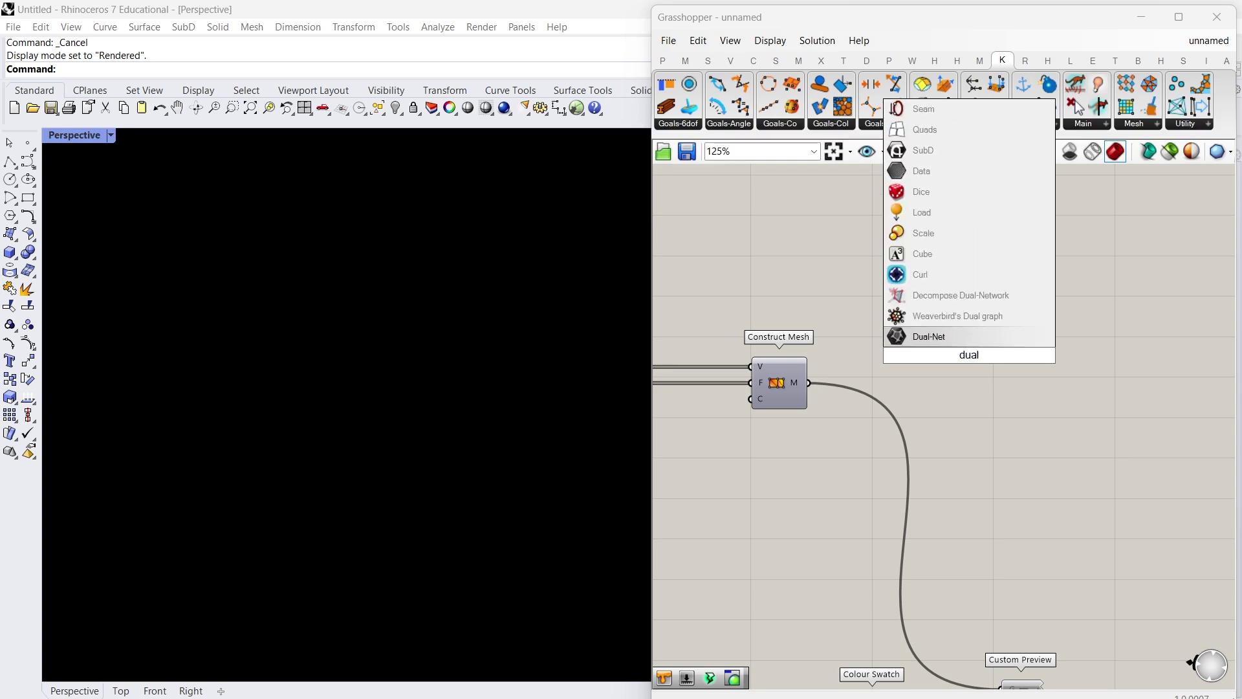
click(985, 317)
scroll(853, 372, up, 1)
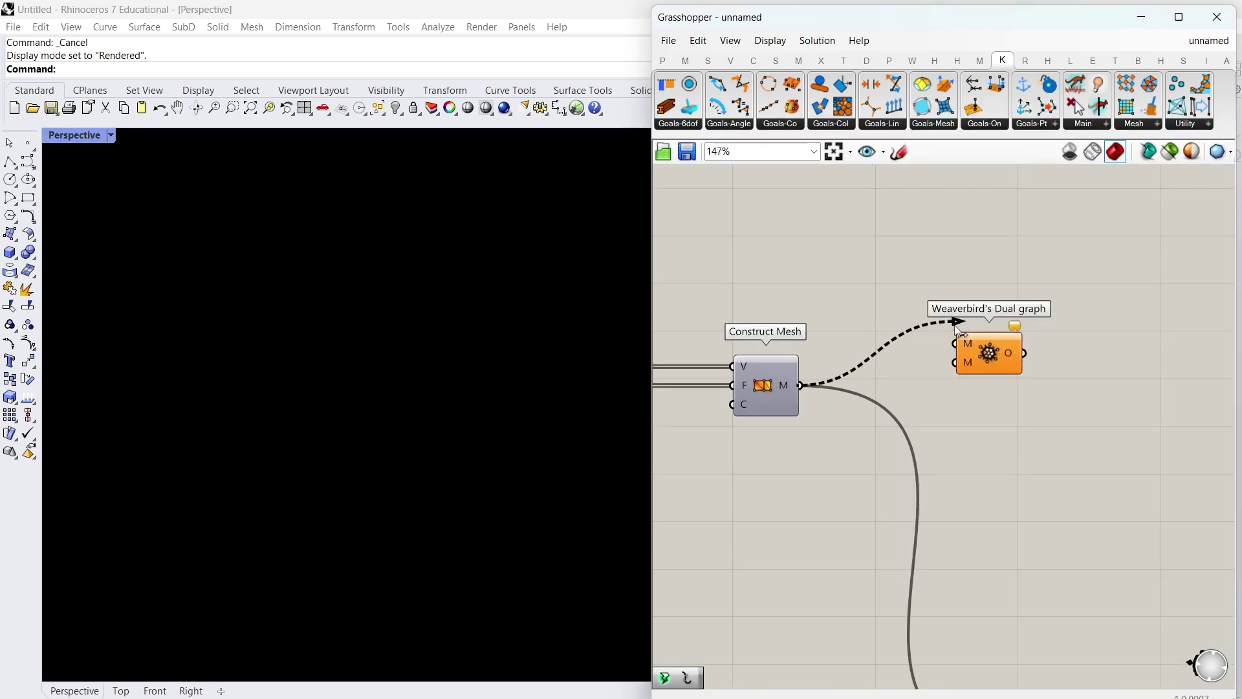
drag(990, 351, 986, 393)
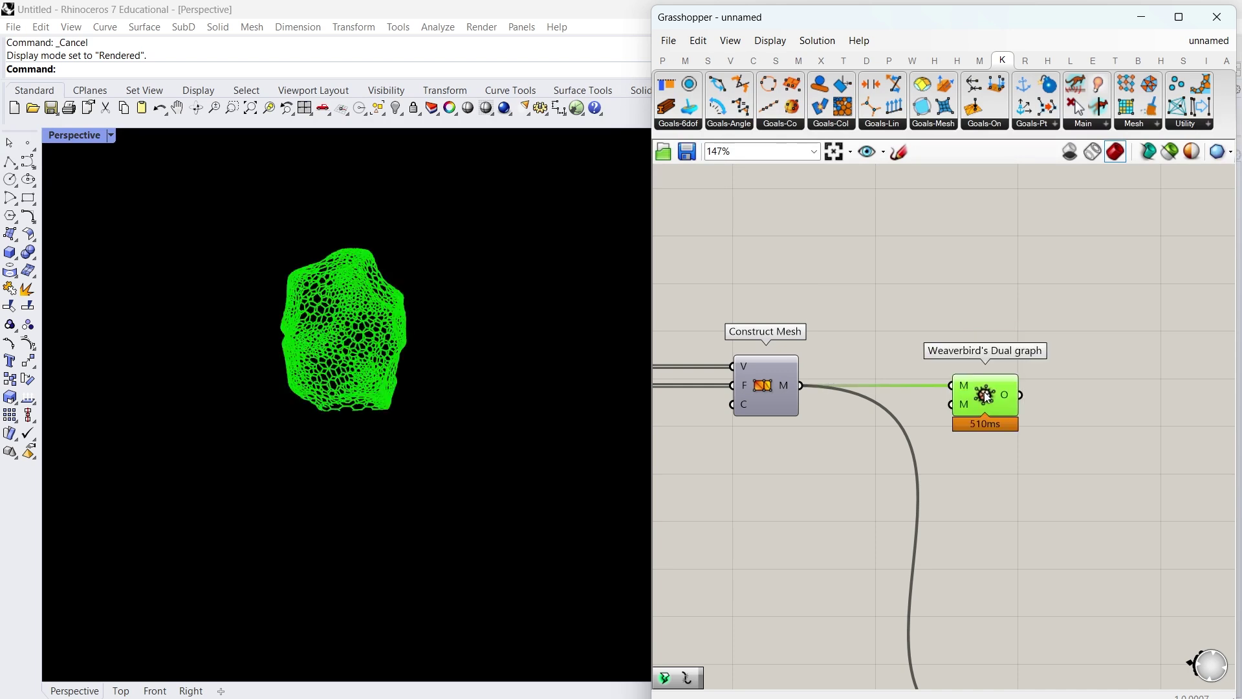
Step: Set the Perspective viewport to Shaded display and restrict Grasshopper previews to selected components
click(118, 133)
click(165, 211)
scroll(1115, 318, down, 3)
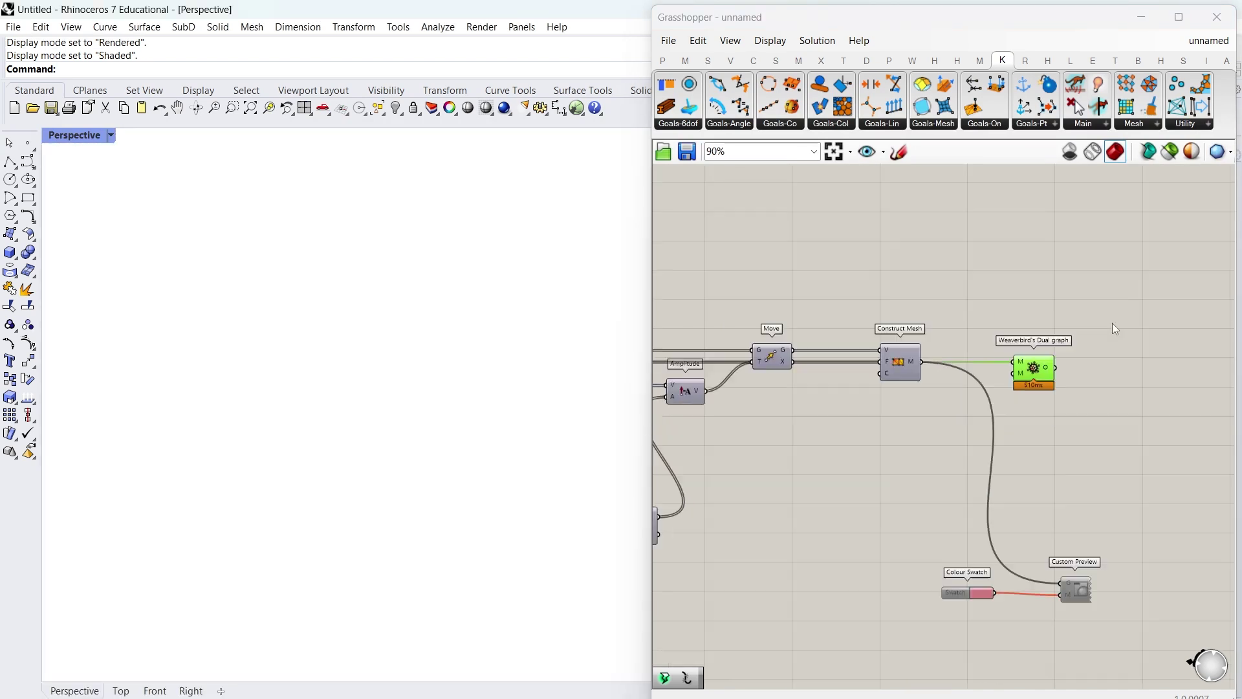
right_drag(1116, 318, 1058, 327)
click(1169, 153)
Step: Examine the polygon cells of the dual graph up close and from a distance
right_drag(329, 333, 381, 306)
shift+right_drag(610, 233, 511, 304)
scroll(443, 342, up, 9)
scroll(424, 350, down, 10)
scroll(216, 449, up, 7)
scroll(299, 260, up, 4)
scroll(294, 310, down, 10)
scroll(218, 399, up, 8)
scroll(294, 346, down, 8)
scroll(725, 358, down, 4)
scroll(876, 368, up, 7)
Step: Add an Explode component beyond Weaverbird's Dual graph and connect the dual graph's output to its curve input
double_click(991, 398)
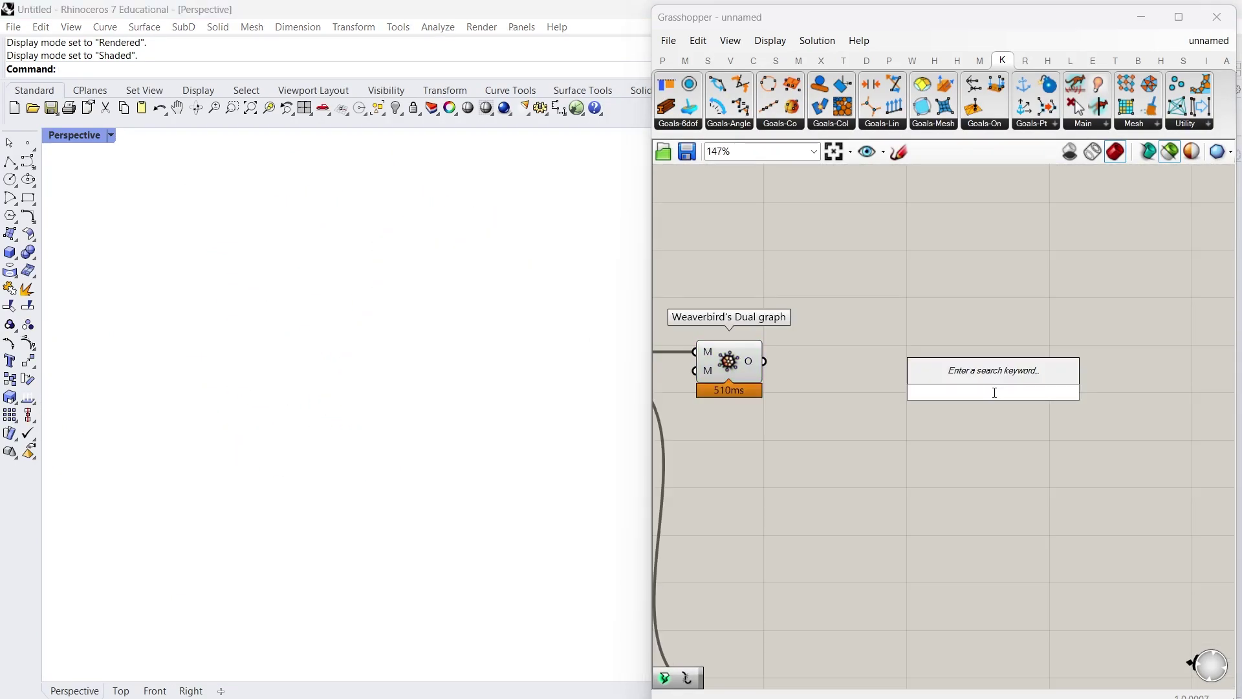
text(explode)
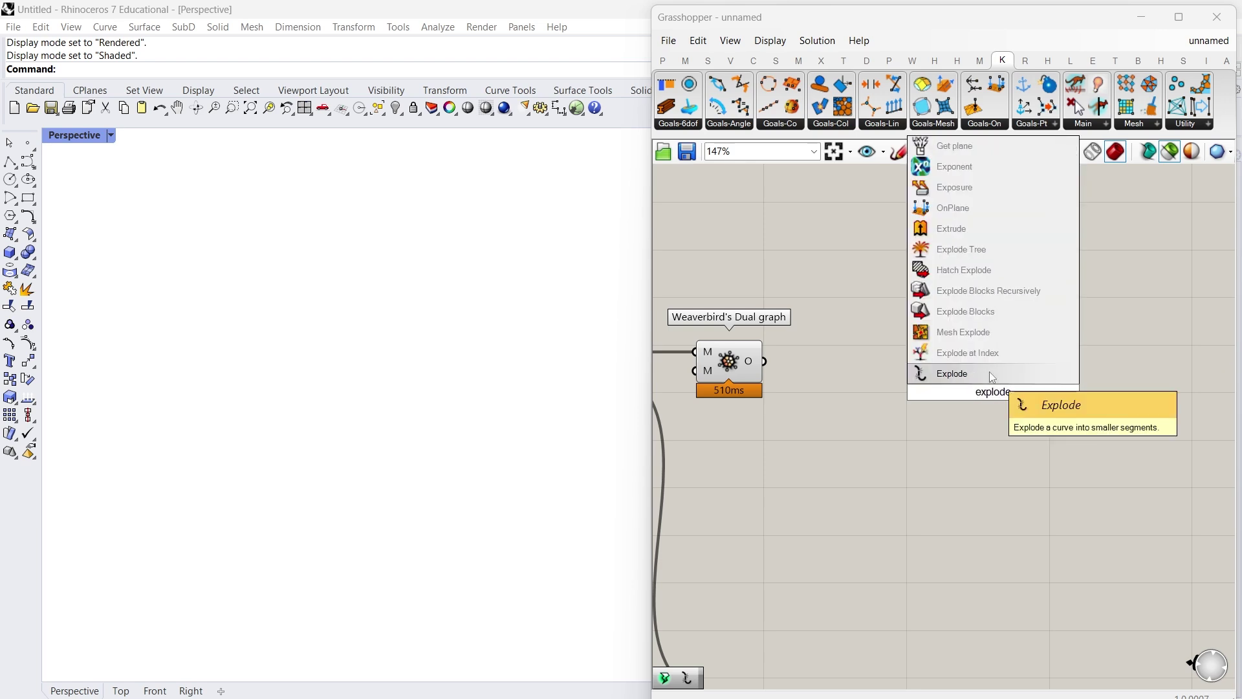
click(992, 374)
drag(1006, 385, 876, 363)
click(1068, 252)
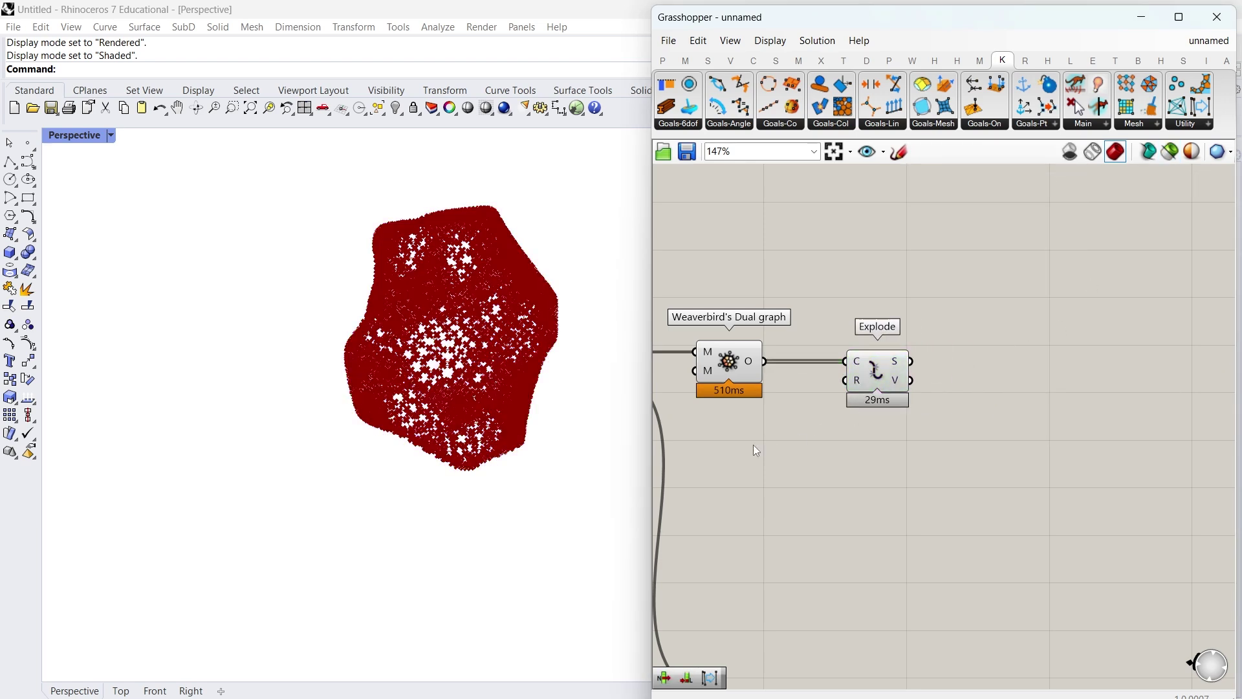
Step: Turn off the preview of Weaverbird's Dual graph
drag(747, 435, 710, 268)
middle_click(711, 268)
click(759, 291)
Step: Add removeDuplicateLines beyond Explode, flatten its line input, and connect Explode's segments to it
double_click(931, 308)
text(remove)
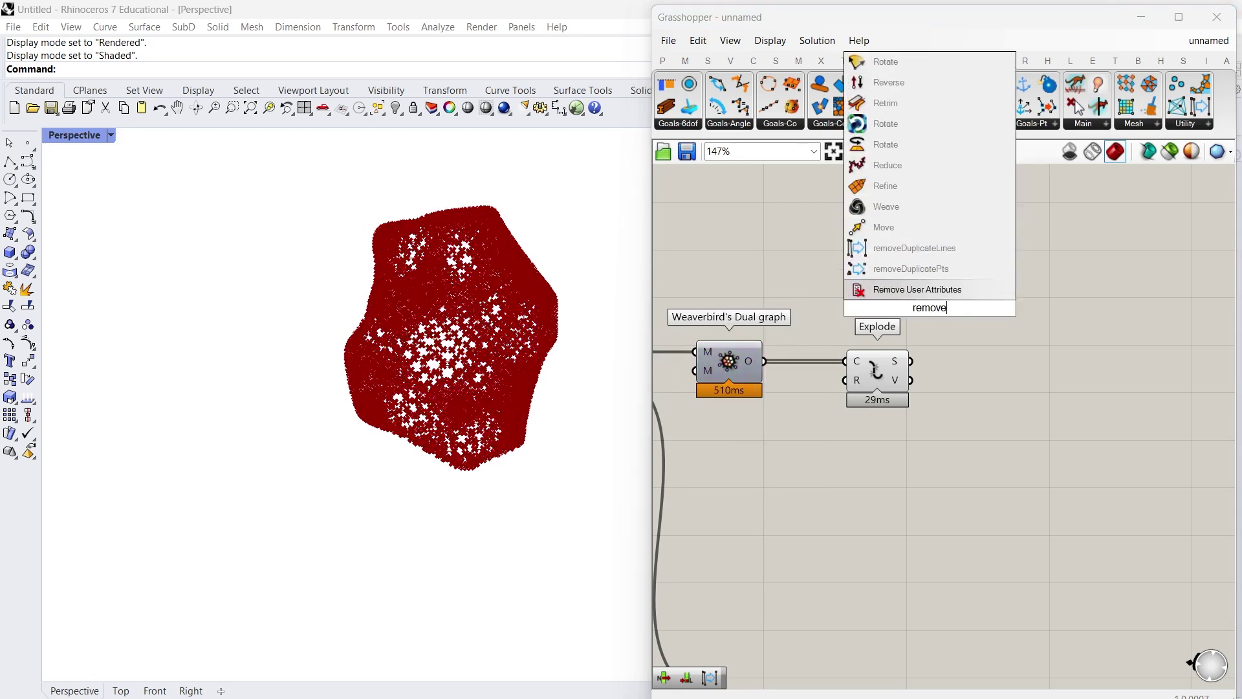
click(914, 248)
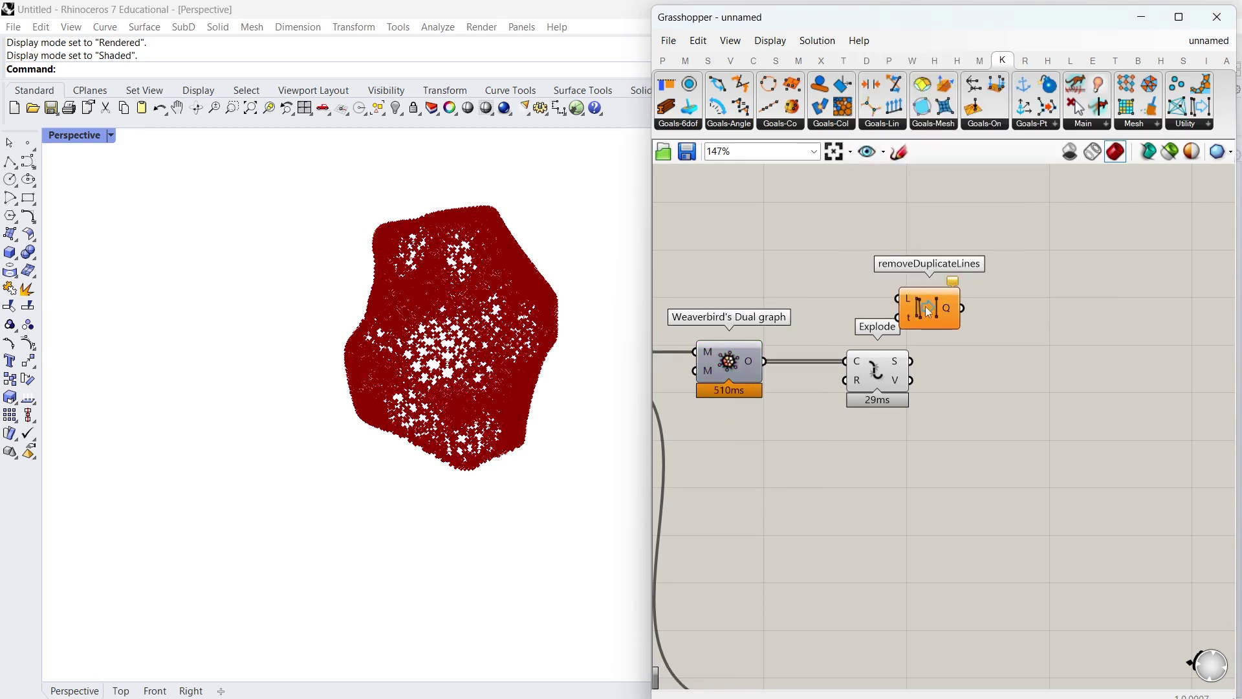
right_click(913, 301)
click(969, 415)
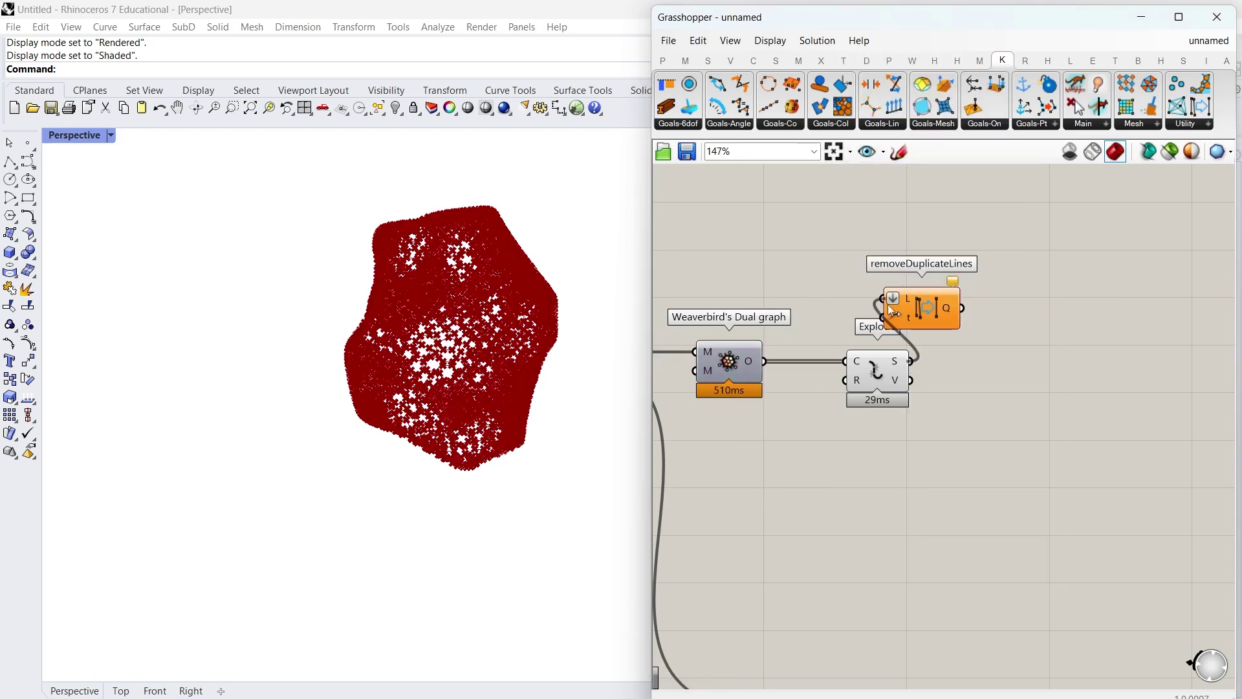
drag(894, 311, 1000, 366)
Step: Turn off the preview of Explode
click(885, 376)
middle_click(886, 376)
click(863, 281)
click(1071, 316)
Step: Add a MultiPipe component beyond removeDuplicateLines
right_drag(1071, 317, 901, 293)
double_click(1040, 354)
text(multi)
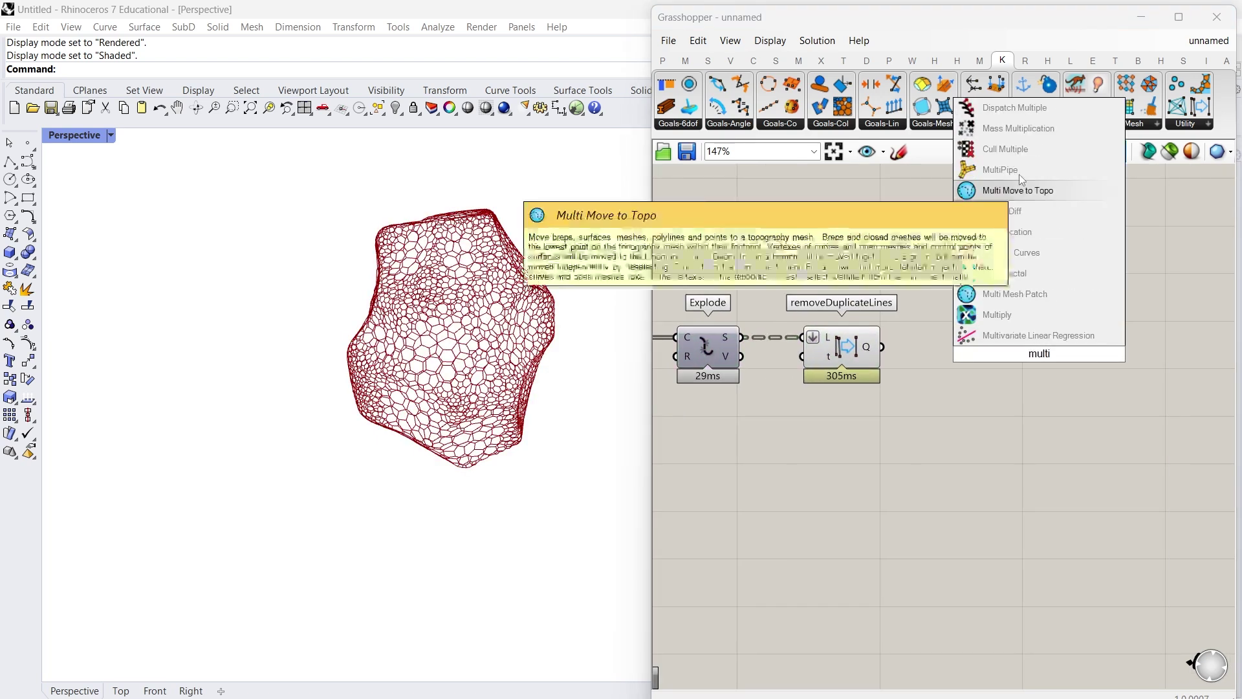
click(1018, 172)
Step: Create a 0.90 number slider and connect it to MultiPipe's node size input
double_click(961, 425)
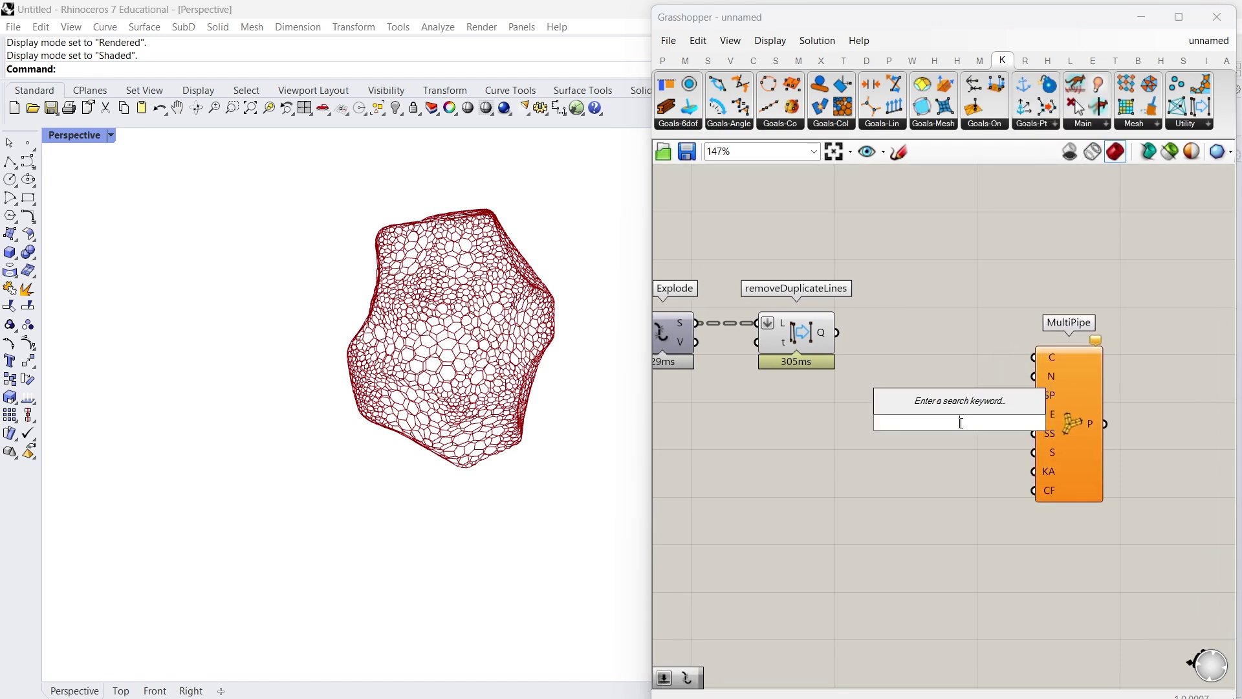
text(0.9)
key(Return)
scroll(1077, 358, up, 3)
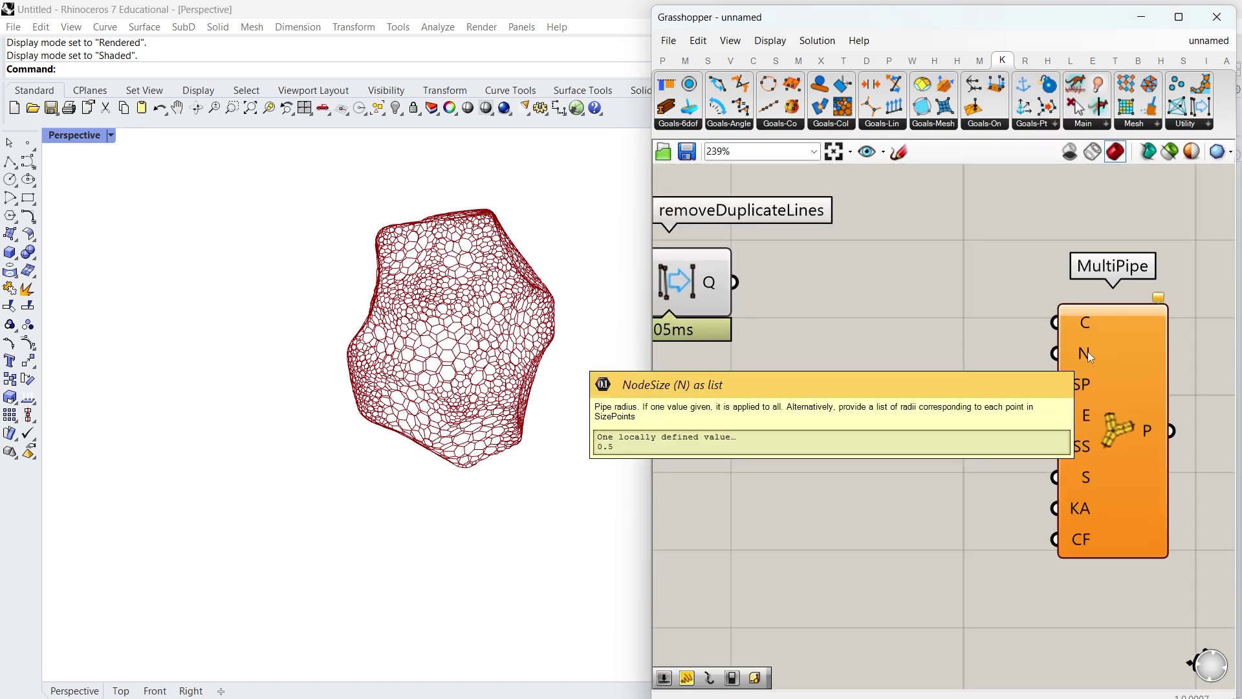
drag(1081, 359, 1085, 435)
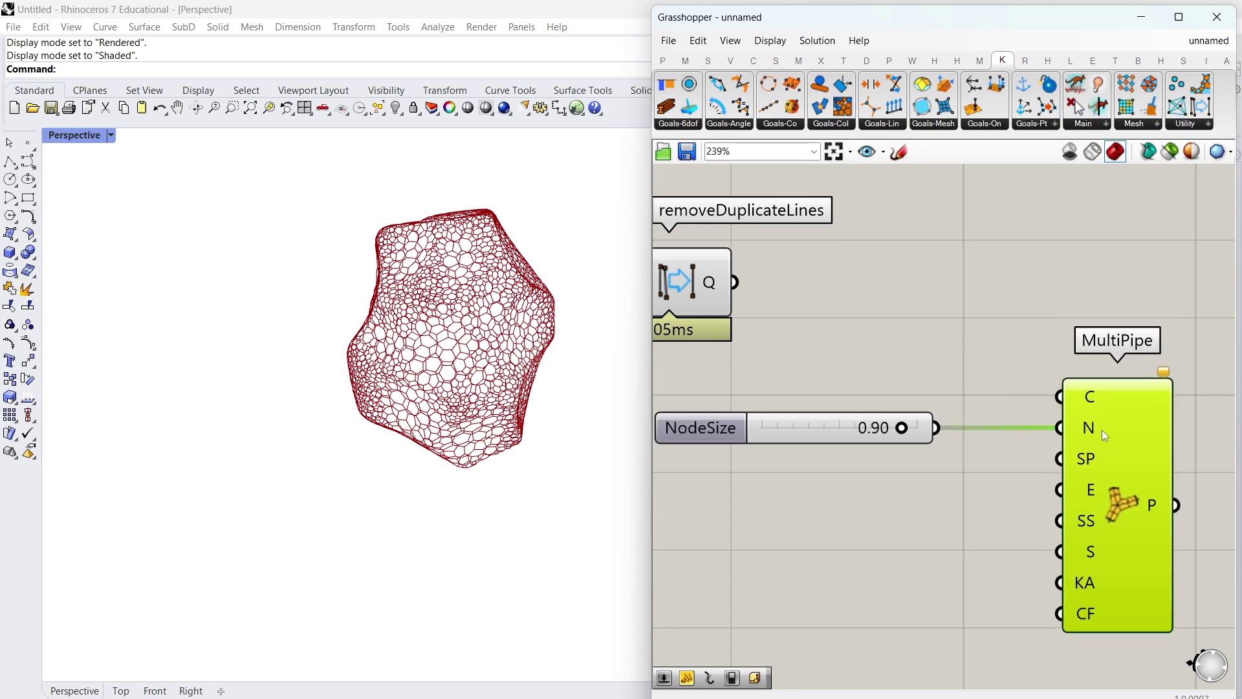
Step: Create a 0.50 number slider and connect it to MultiPipe's strut size input
double_click(866, 561)
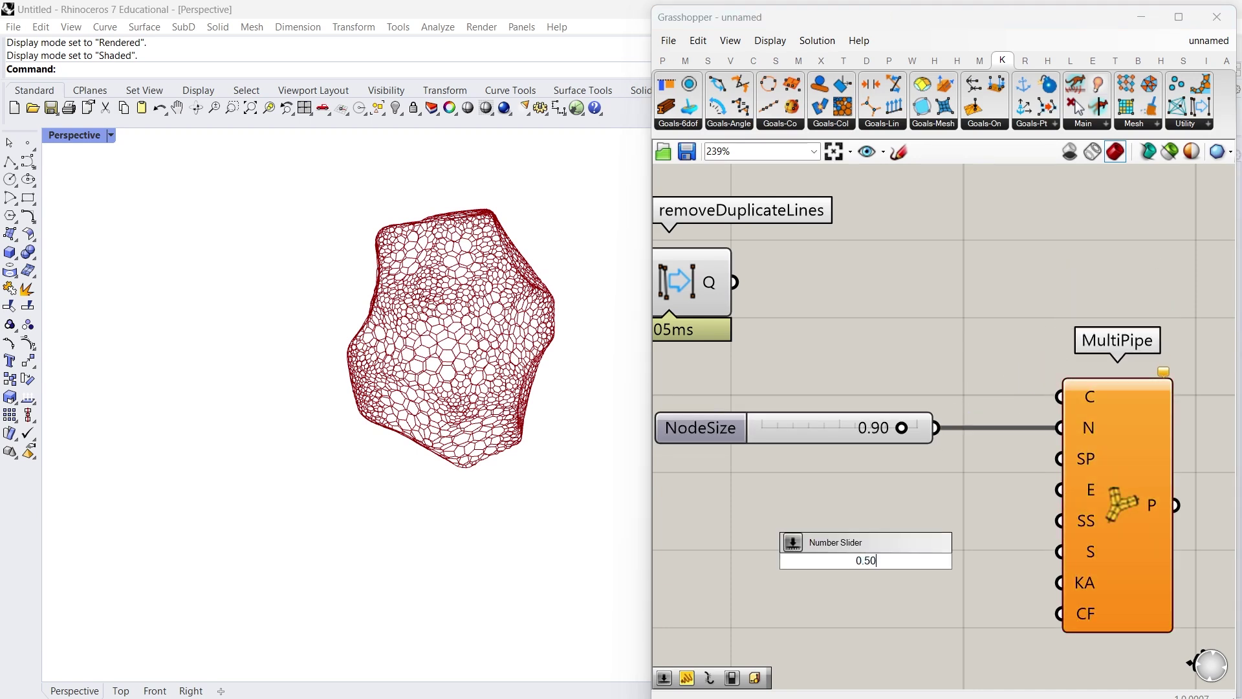
key(Return)
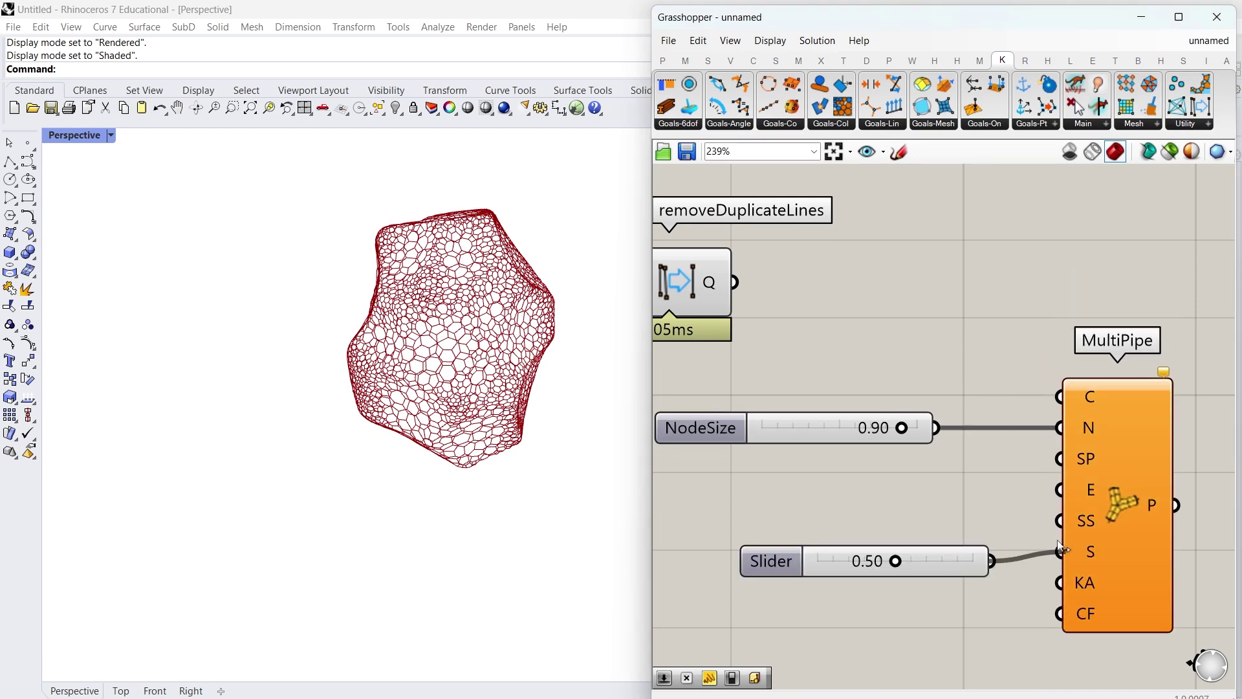
drag(982, 552, 906, 509)
Step: Connect removeDuplicateLines' output to MultiPipe's curve input and move MultiPipe up to align with it
click(957, 491)
scroll(958, 511, down, 1)
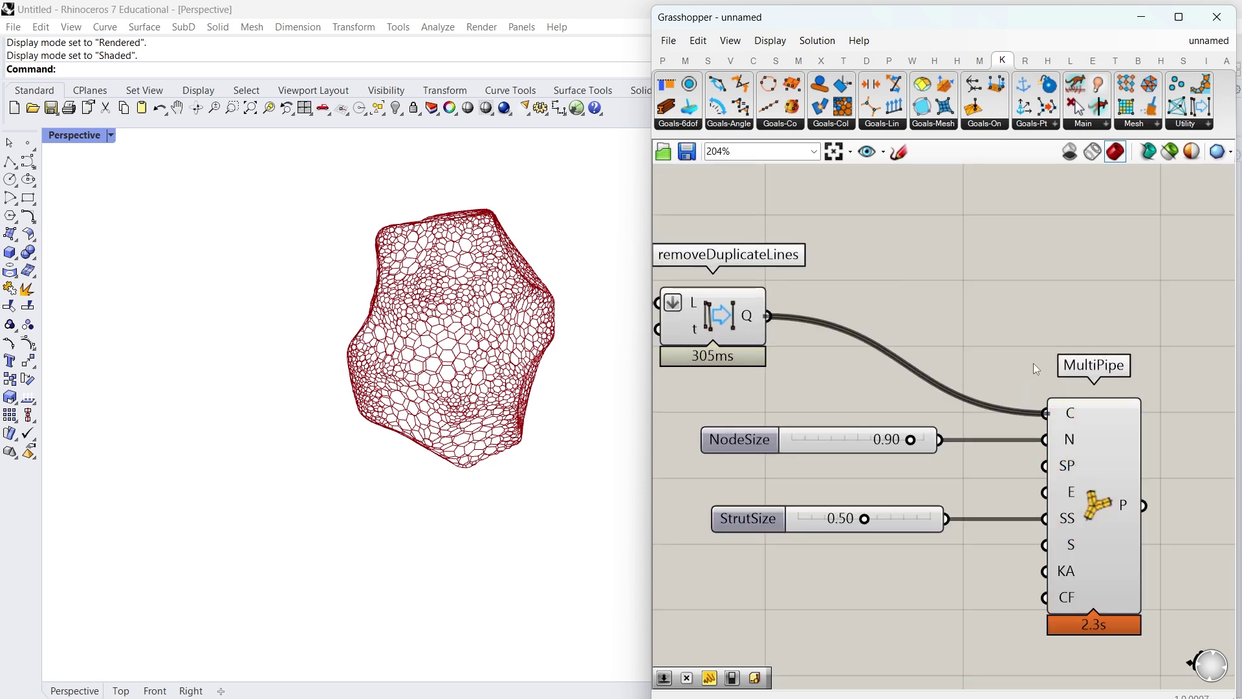
mouse_move(1089, 433)
mouse_down()
mouse_move(1081, 375)
mouse_move(1104, 329)
mouse_up()
Step: Turn off the preview of removeDuplicateLines
scroll(1093, 332, down, 3)
drag(961, 475, 866, 256)
right_click(867, 254)
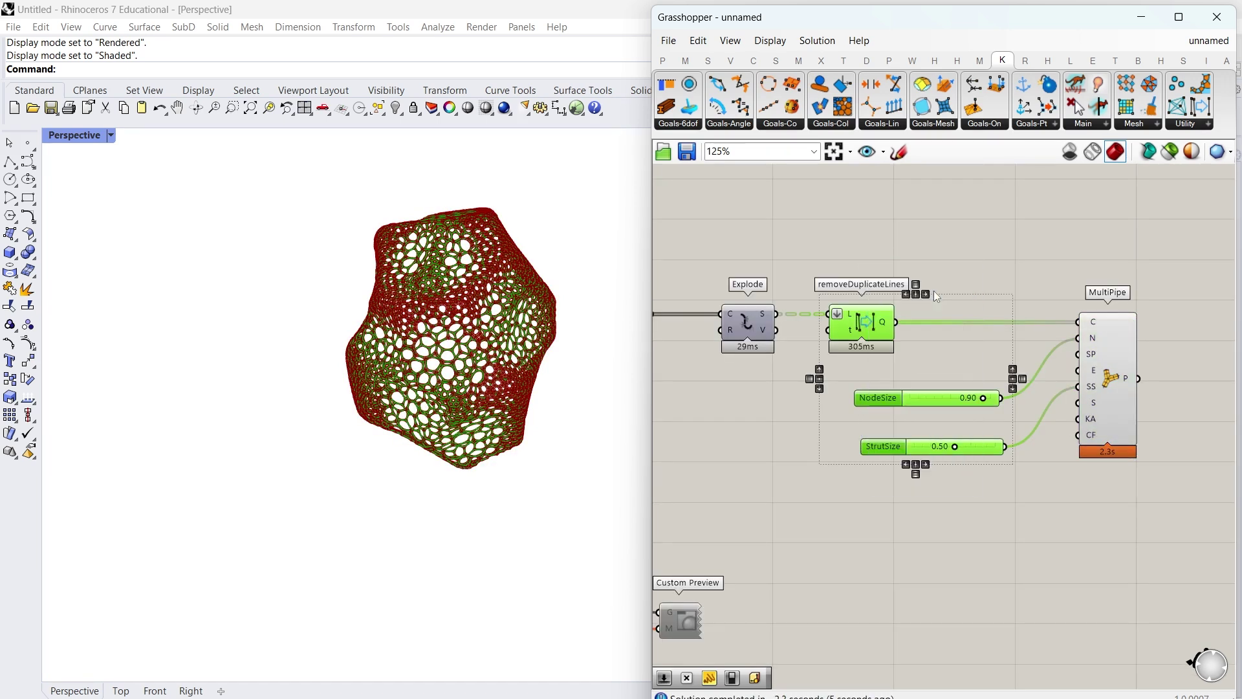
click(937, 292)
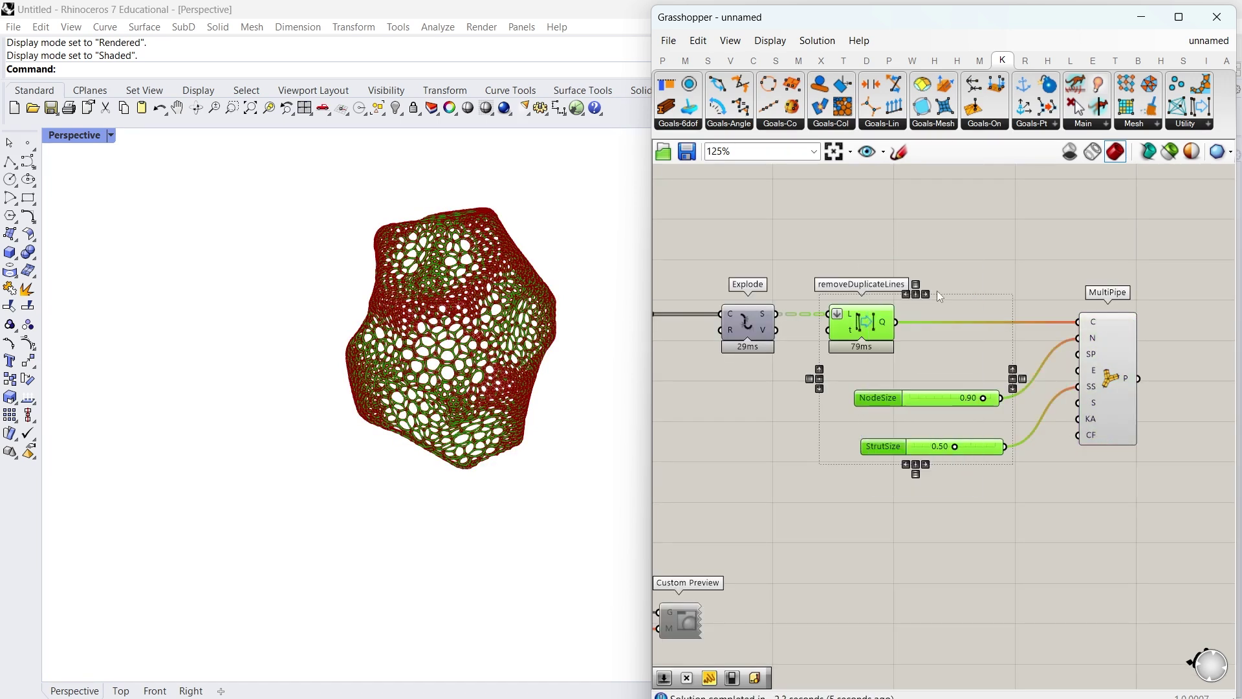
right_click(1000, 274)
click(1029, 301)
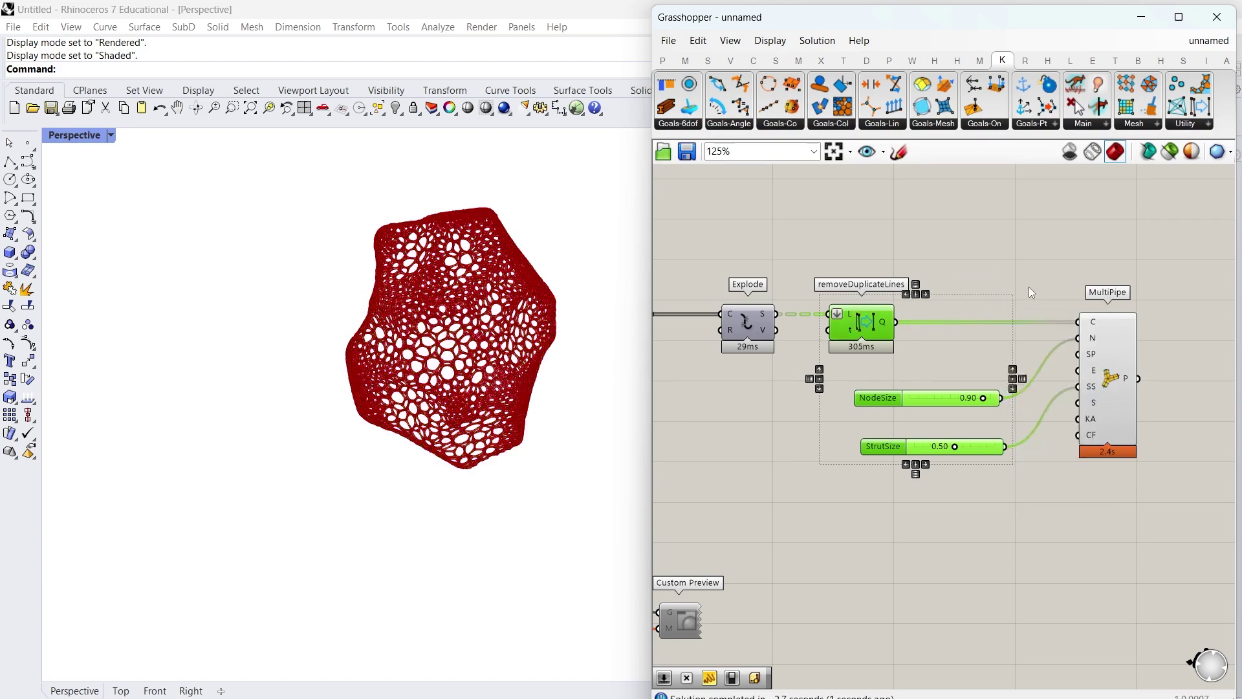
Step: Add a Mesh from SubD component beyond MultiPipe and connect the pipe output to its SubD input
scroll(222, 337, up, 5)
scroll(313, 350, down, 6)
right_drag(313, 350, 305, 301)
scroll(1083, 364, down, 3)
right_drag(1083, 364, 1021, 368)
scroll(1021, 367, up, 4)
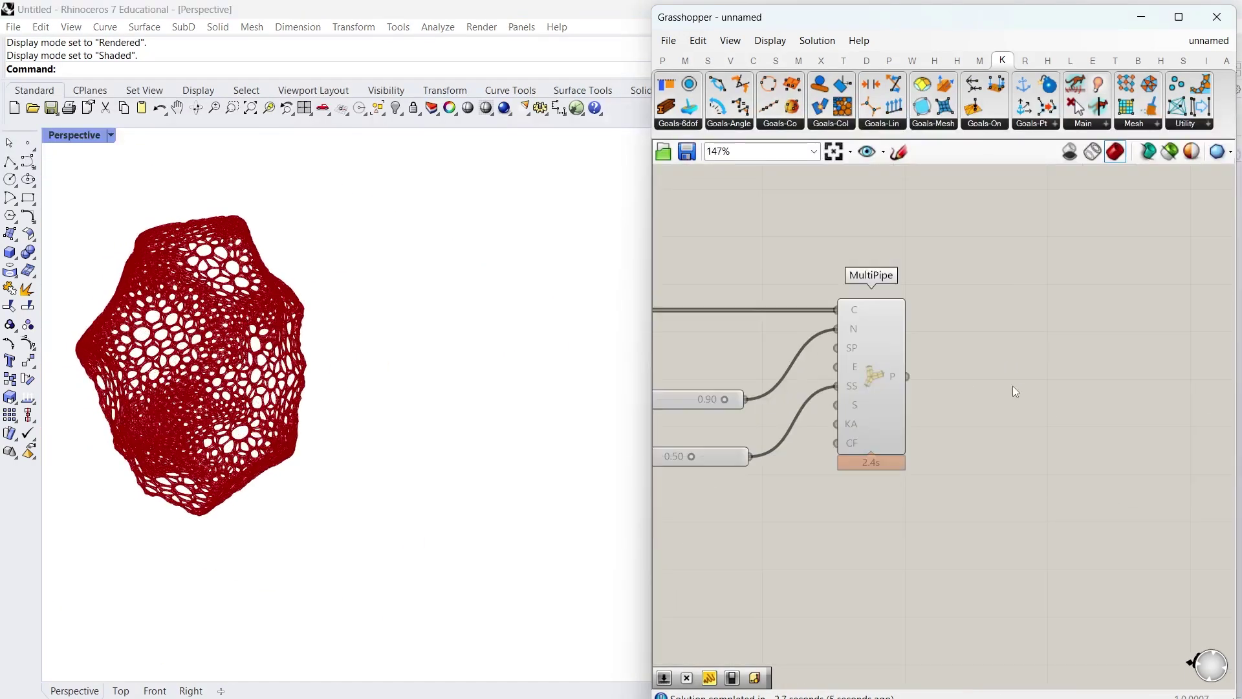
double_click(1016, 385)
text(mesh from sub)
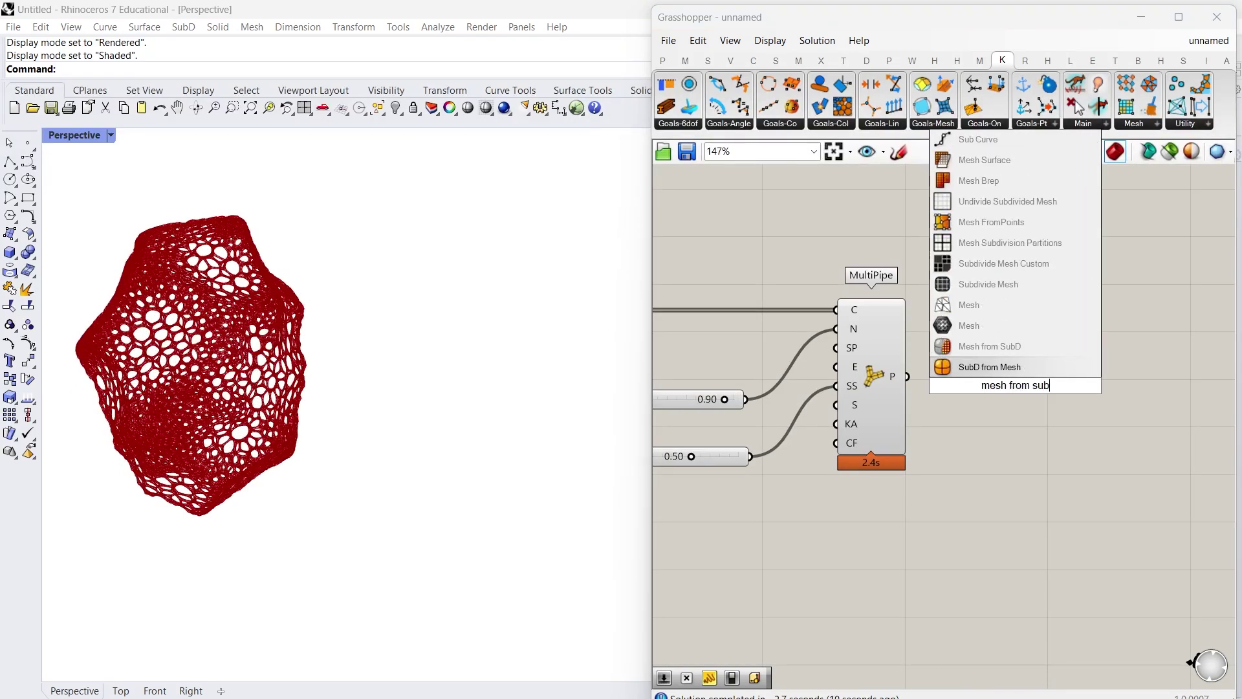
click(1013, 349)
drag(983, 377, 983, 377)
drag(1013, 387, 1079, 387)
Step: Turn off the preview of MultiPipe
drag(931, 474, 833, 275)
middle_click(836, 264)
click(875, 289)
Step: Create an integer slider set to 2 beside Mesh from SubD and move that component farther from MultiPipe
scroll(972, 317, up, 2)
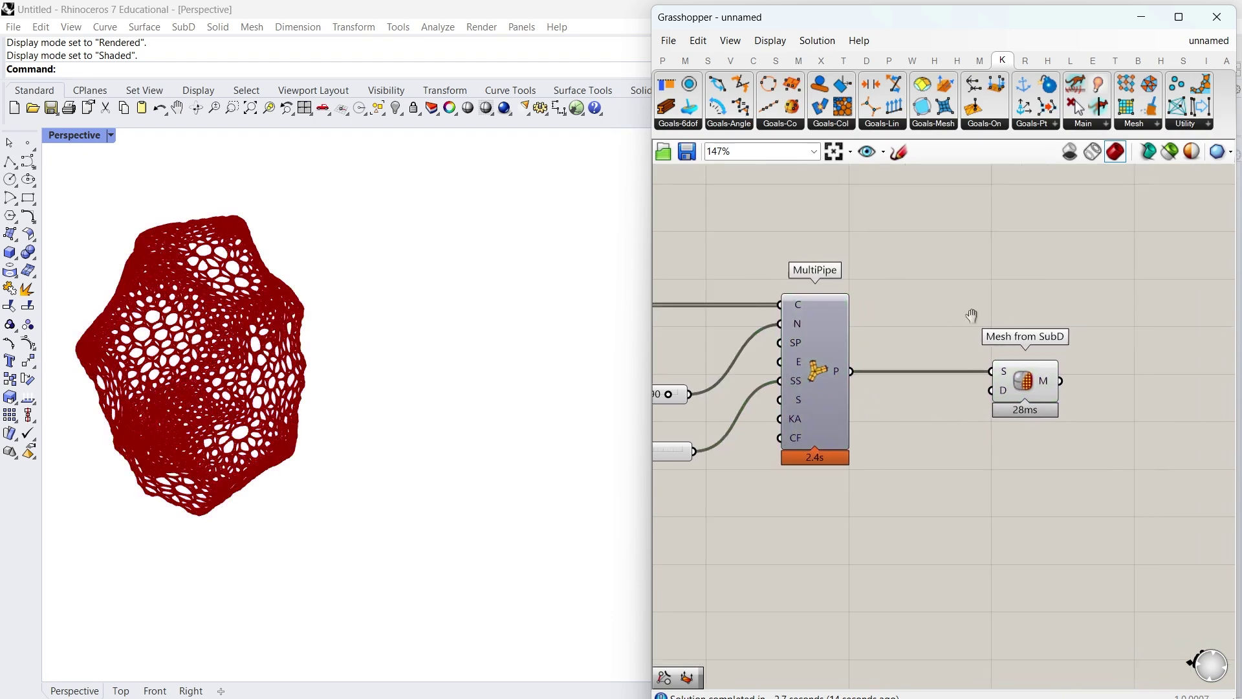
double_click(926, 446)
text(2)
key(Return)
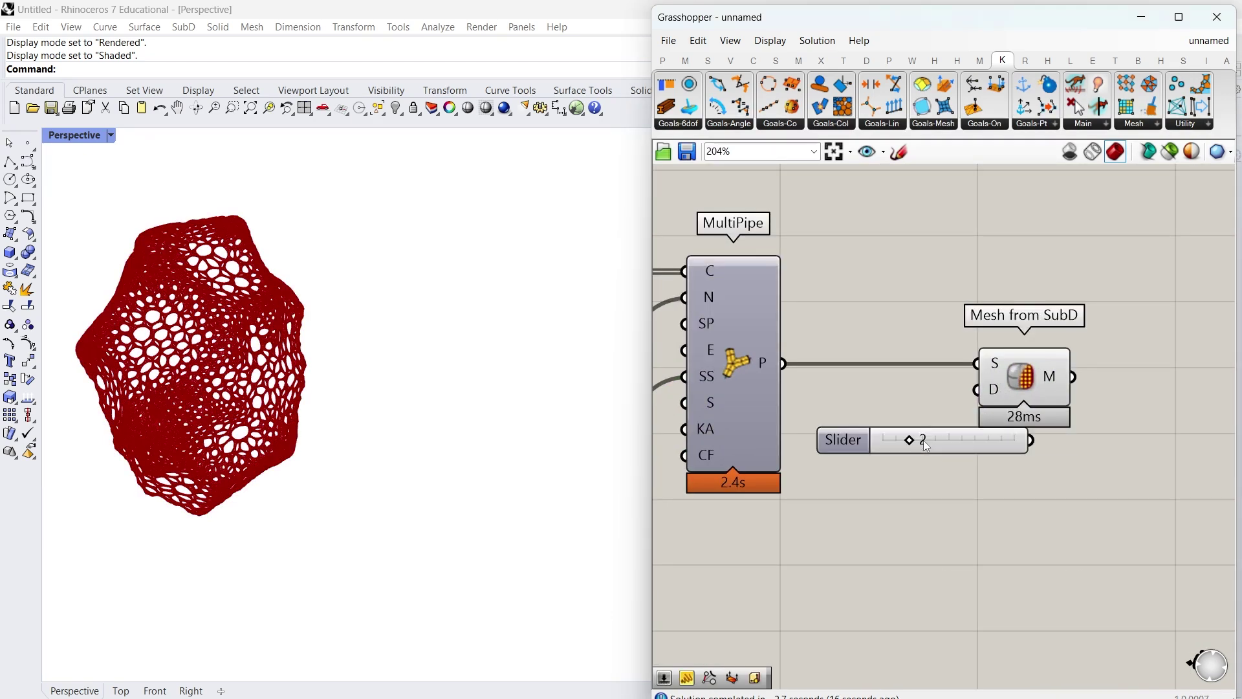
click(1017, 379)
drag(1017, 378, 1090, 378)
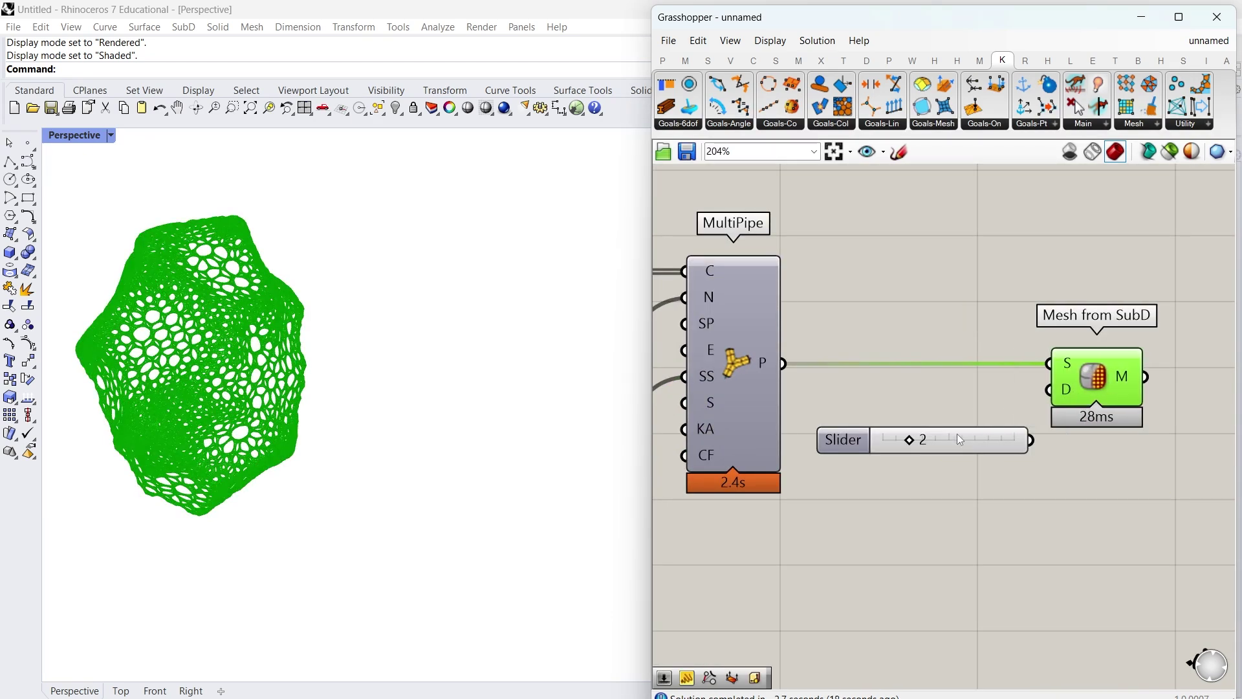
Step: Set the new slider to 3 and connect it to Mesh from SubD's density input
double_click(958, 439)
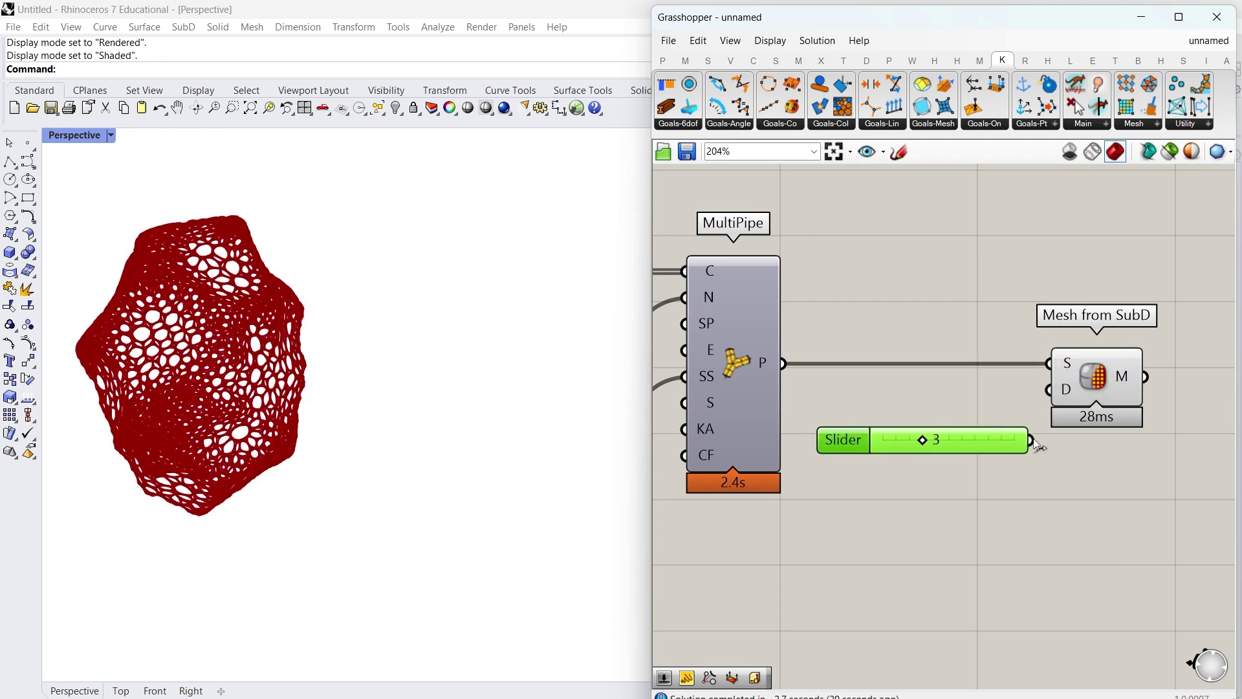
scroll(1094, 425, down, 3)
right_drag(1093, 424, 961, 420)
scroll(968, 402, up, 2)
drag(970, 398, 983, 399)
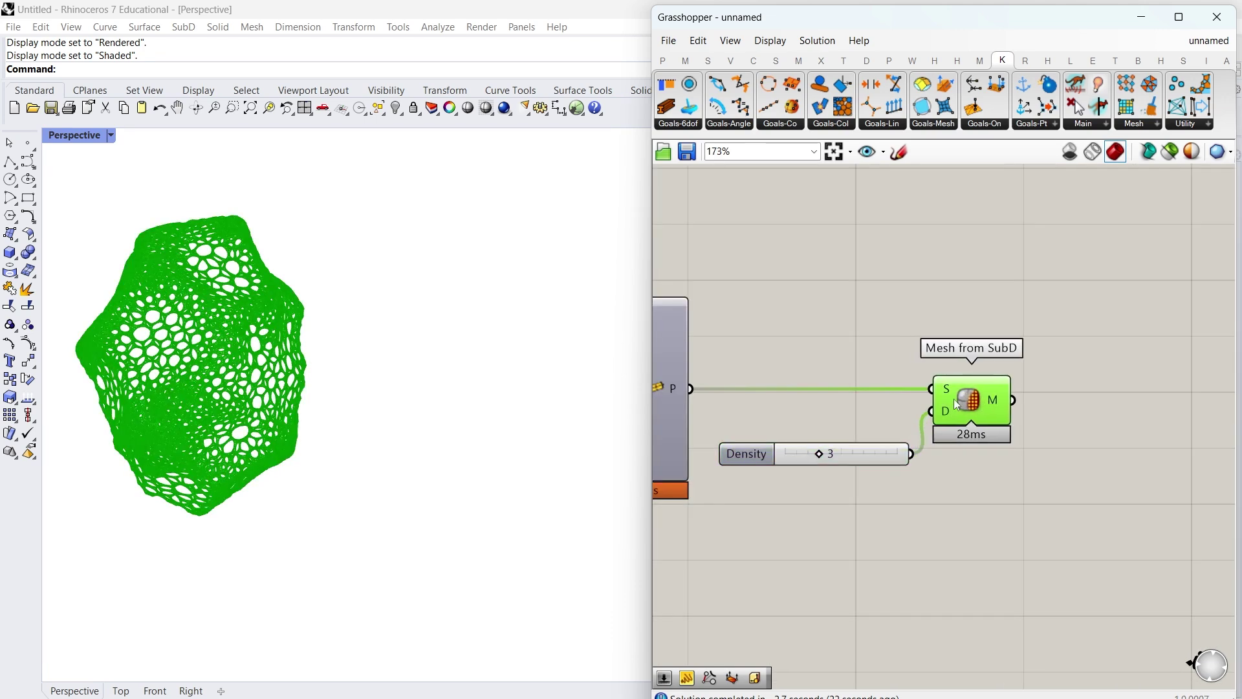
scroll(197, 319, up, 10)
Step: Add Deconstruct Mesh beyond Mesh from SubD, connect the mesh output to it, and align the two components
scroll(911, 484, down, 3)
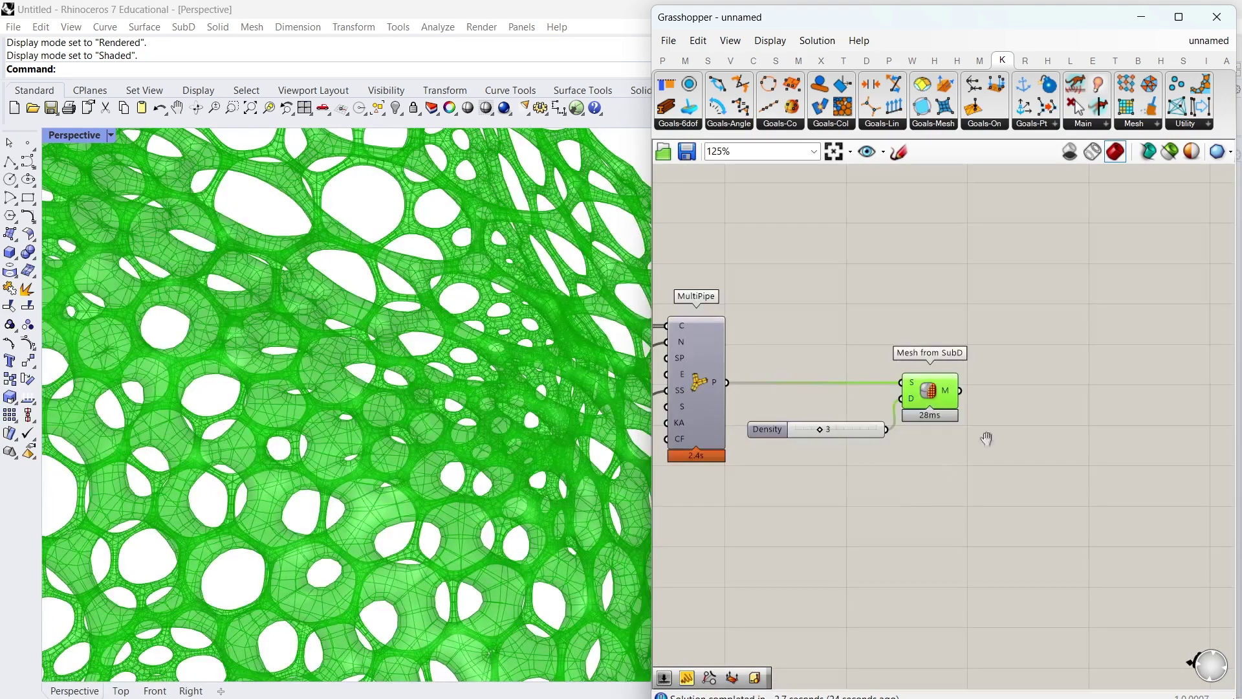
double_click(1003, 405)
text(deconstru)
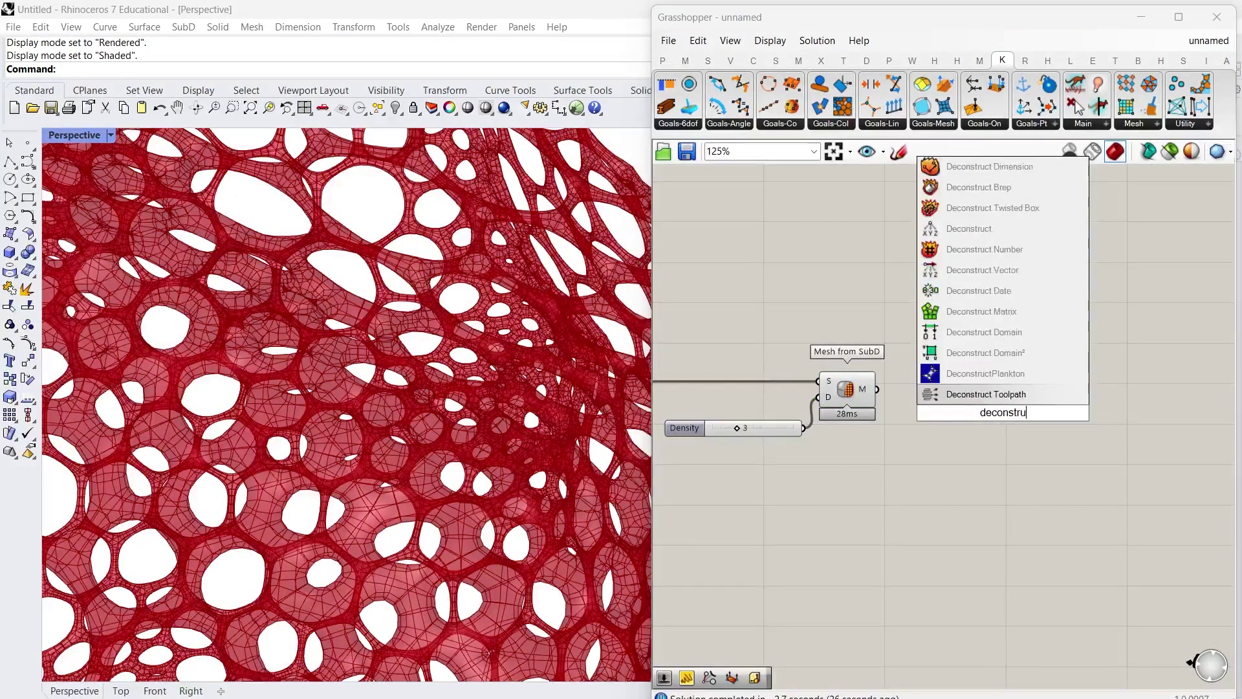
text(ct mesh)
click(983, 374)
scroll(922, 371, up, 2)
drag(864, 395, 998, 427)
drag(1044, 426, 1010, 393)
Step: Turn off the preview of Mesh from SubD
drag(914, 475, 851, 304)
middle_click(851, 304)
click(887, 330)
click(1061, 330)
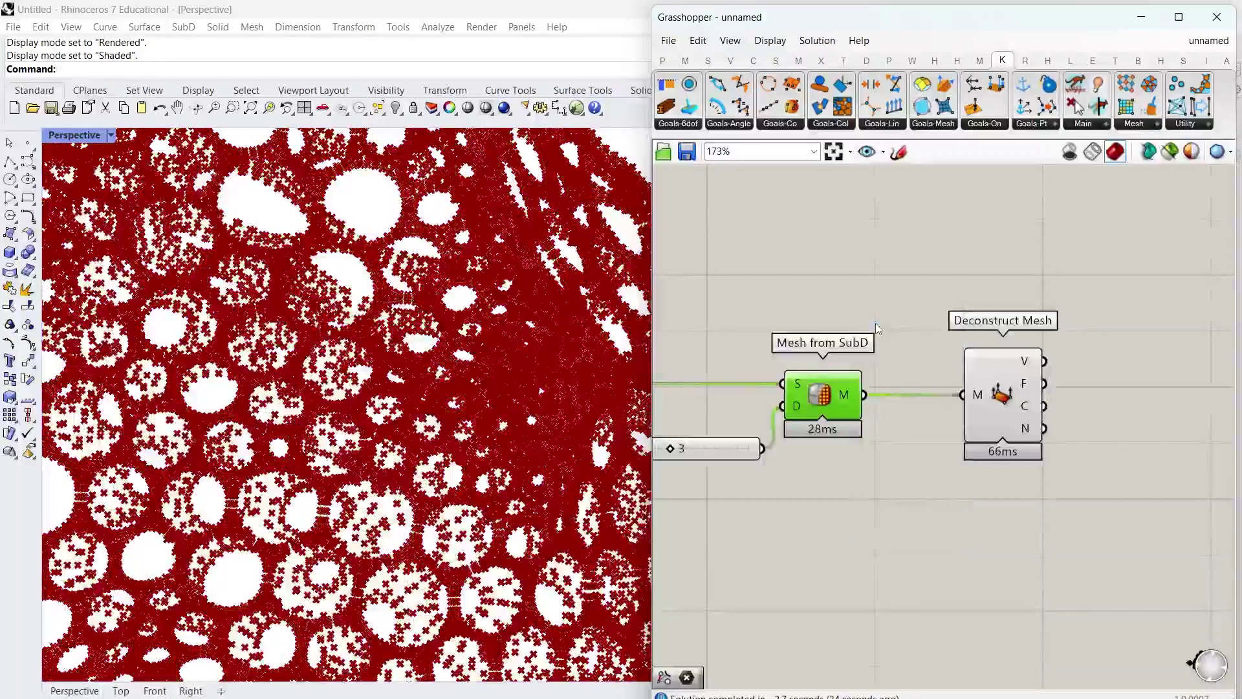
Step: Add a Pull Point component beyond the new Deconstruct Mesh
scroll(1074, 331, down, 4)
right_drag(1074, 331, 954, 338)
scroll(946, 346, up, 3)
double_click(1058, 410)
text(pu)
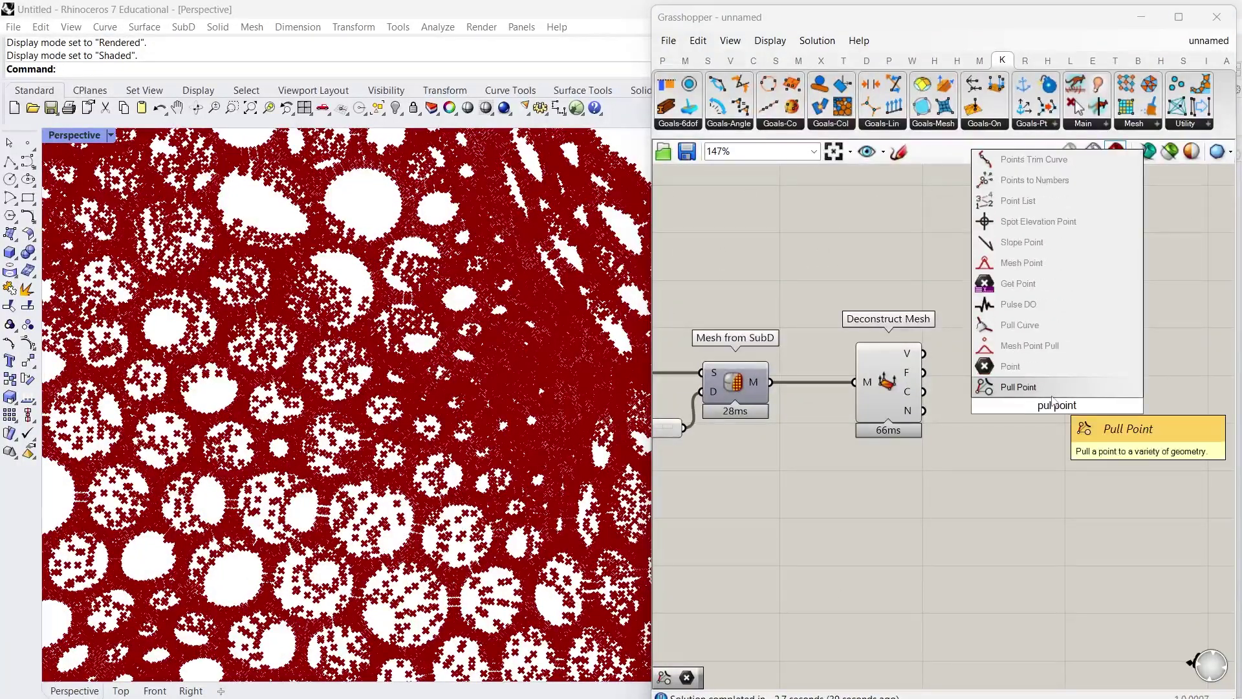
text(ll point)
key(Return)
Step: Move the earlier component chain from Pull Point to Remap Numbers up toward the mesh wires
scroll(1051, 459, down, 5)
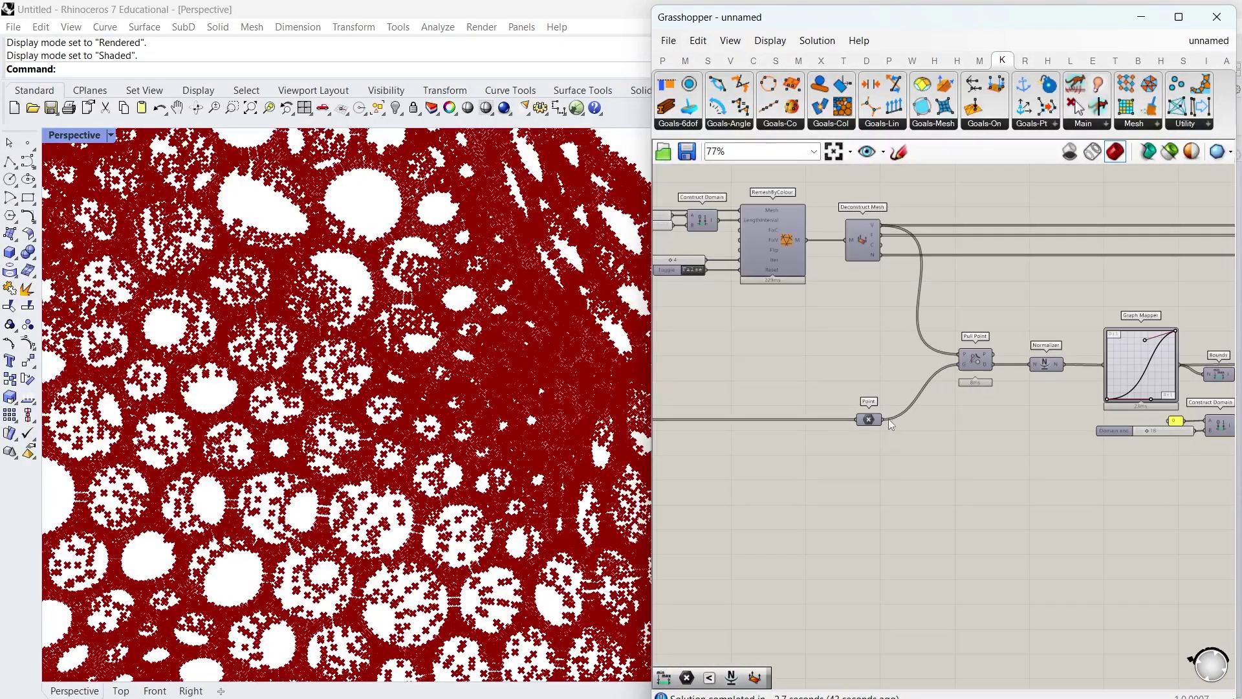
scroll(874, 419, down, 5)
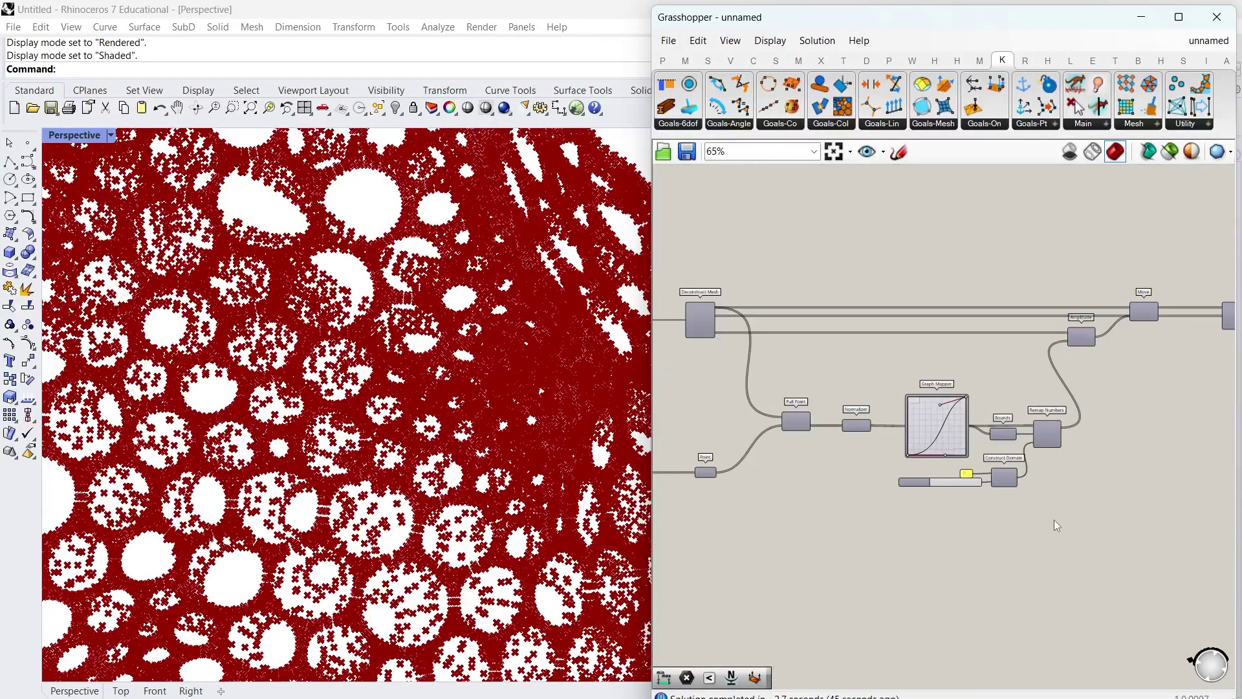
drag(1055, 521, 783, 383)
drag(804, 427, 804, 385)
click(748, 455)
Step: Connect the original Point parameter to the new Pull Point's geometry input and Deconstruct Mesh's vertices to its point input
scroll(779, 483, down, 6)
drag(721, 474, 1099, 396)
scroll(1052, 484, up, 9)
scroll(1197, 427, down, 3)
right_drag(1198, 428, 995, 409)
scroll(994, 409, up, 3)
drag(902, 367, 894, 509)
click(1003, 456)
Step: Add a Bounds component and connect Pull Point's distance output to its number input
right_drag(1003, 457, 914, 435)
double_click(938, 425)
text(bounds)
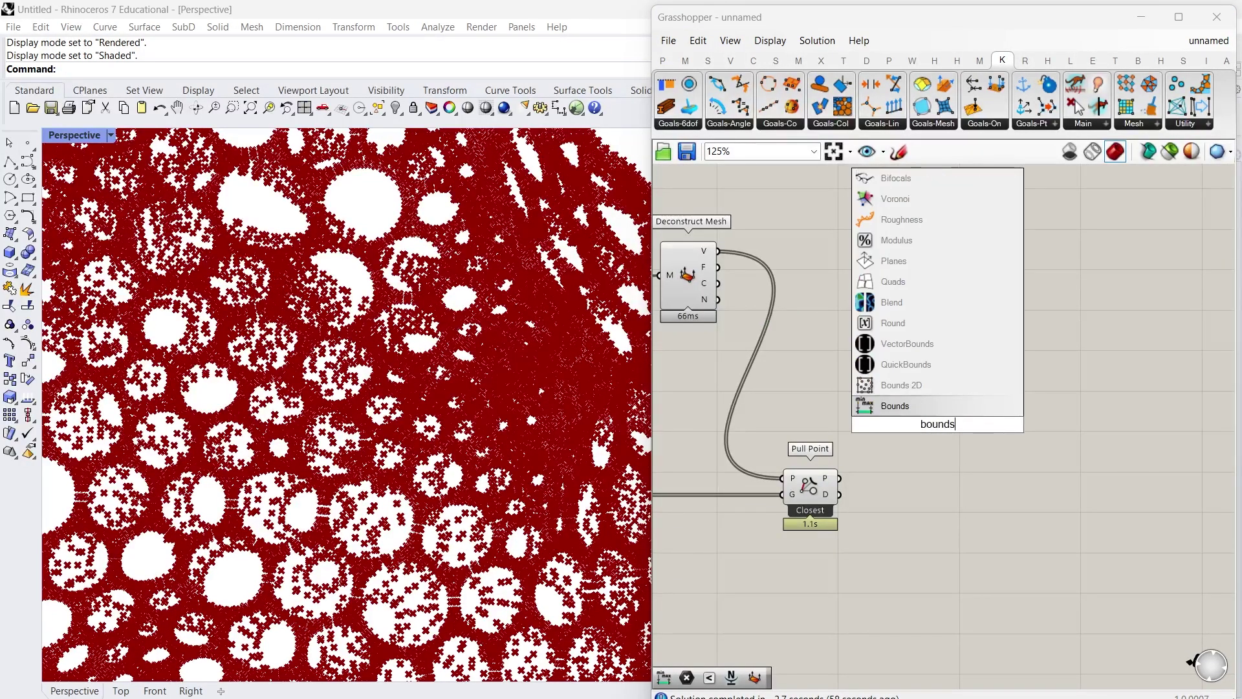
key(Return)
scroll(893, 474, up, 2)
drag(828, 510, 938, 503)
Step: Add Deconstruct Domain beyond Bounds and connect the Bounds output to it
double_click(985, 435)
text(de)
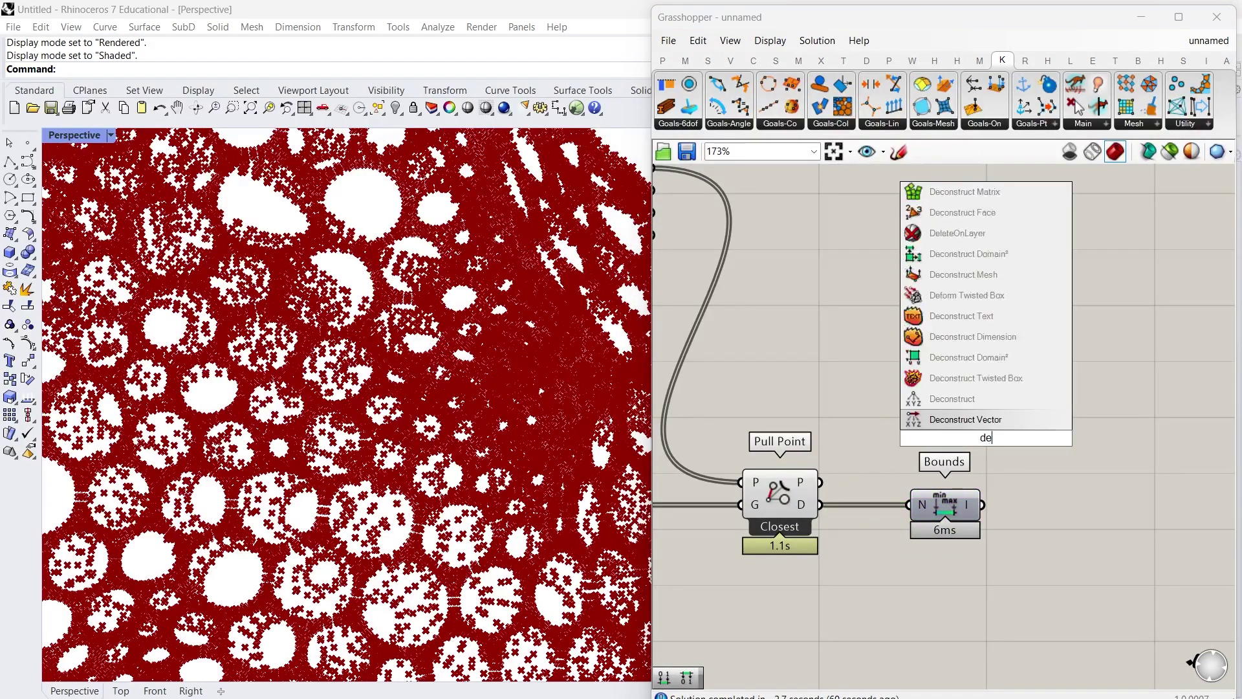
text(construct domai)
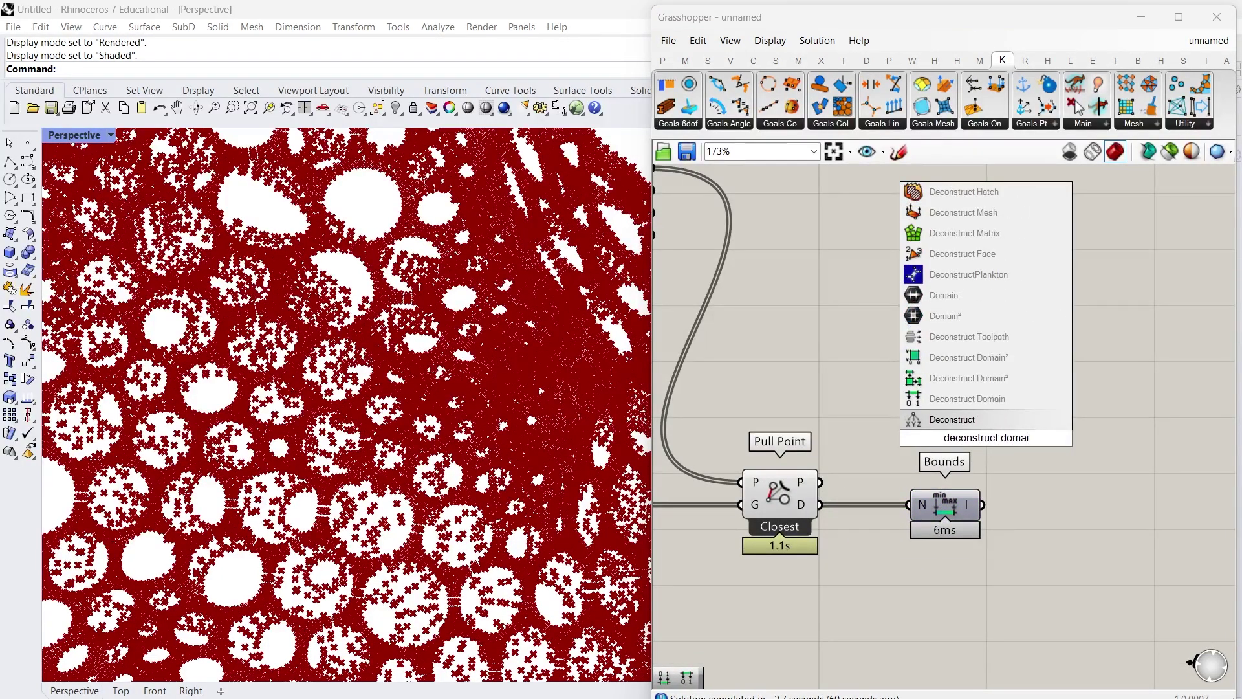
text(n)
key(Return)
drag(982, 504, 1051, 509)
Step: Add a Gradient component and place it beyond Deconstruct Domain
double_click(1030, 385)
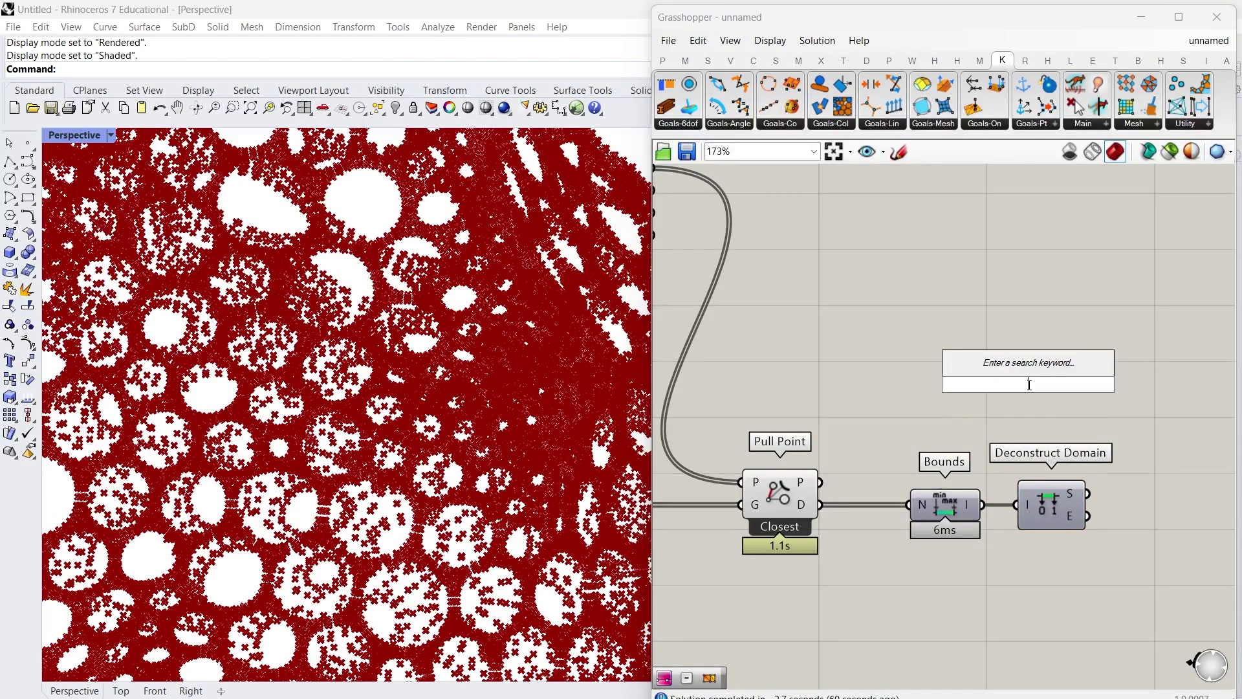
text(gradi)
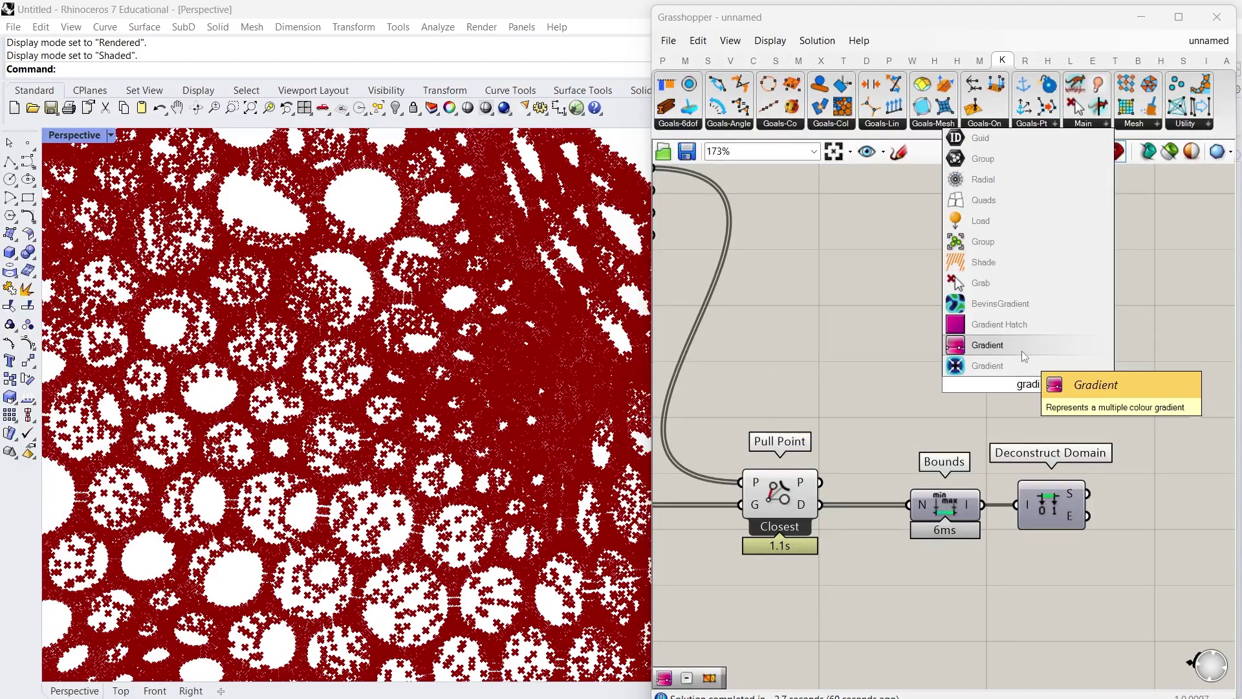
click(1022, 350)
right_drag(997, 353, 807, 315)
drag(806, 316, 1050, 458)
right_drag(1050, 458, 913, 416)
Step: Apply the white-to-black preset to the Gradient and move it slightly away from Deconstruct Domain
right_click(930, 430)
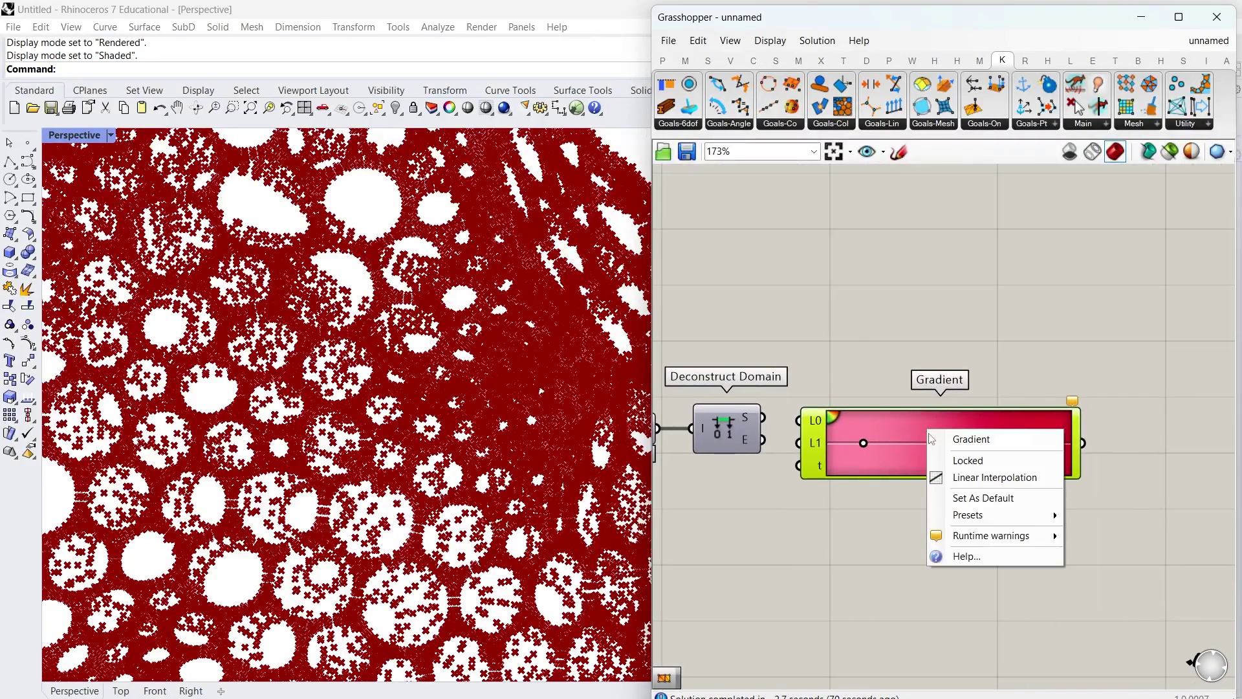
mouse_move(1052, 515)
click(1116, 535)
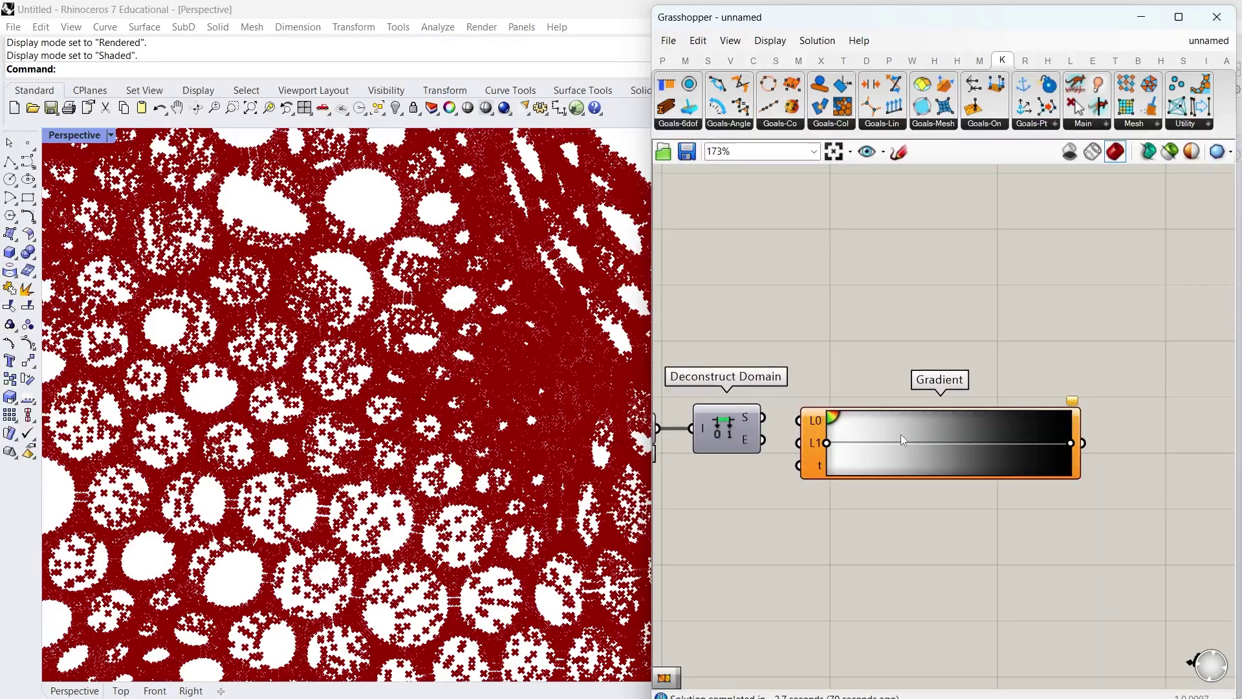
drag(902, 435, 937, 432)
Step: Connect Deconstruct Domain's start and end to the Gradient's L0 and L1, and Pull Point's distance to its t input
drag(763, 417, 834, 418)
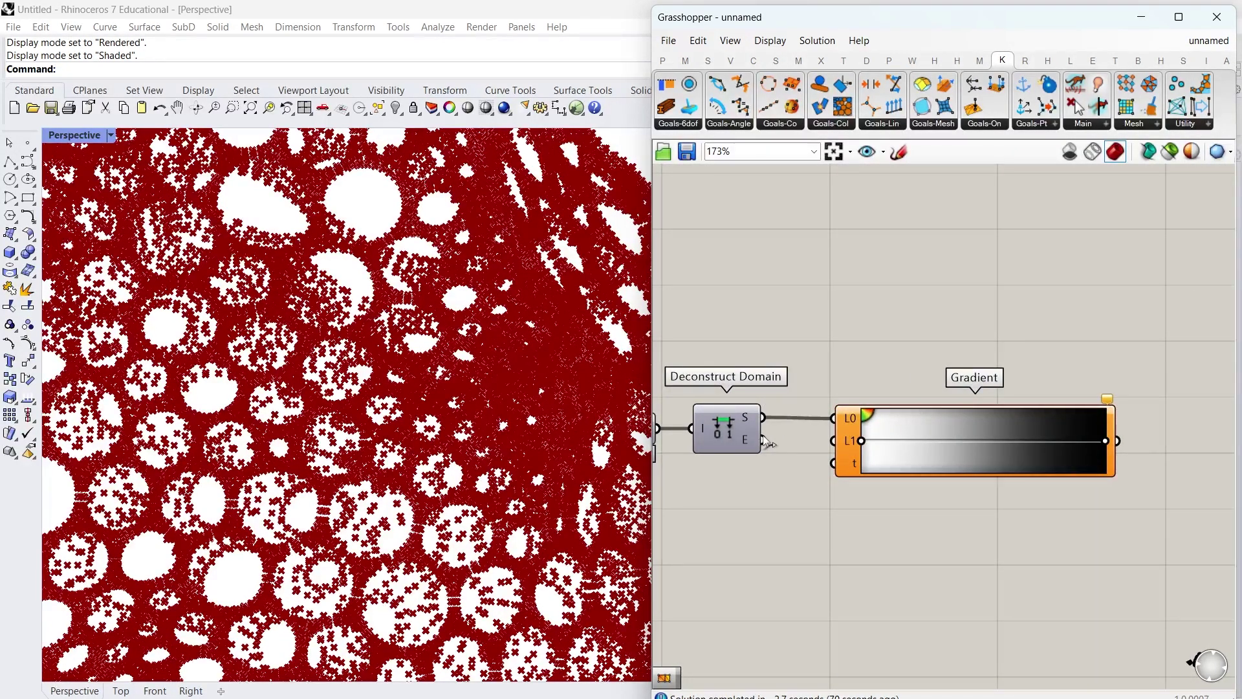
drag(763, 440, 849, 443)
click(842, 371)
scroll(842, 370, down, 3)
right_drag(842, 371, 908, 371)
scroll(842, 398, up, 1)
right_drag(682, 405, 757, 381)
drag(750, 380, 997, 420)
Step: Turn off the preview of the new Pull Point
drag(874, 462, 706, 288)
right_click(706, 288)
click(751, 314)
Step: Add a Tween Two Colors component beyond the Gradient and connect the Gradient's output to its A input
right_drag(968, 325, 914, 391)
double_click(1065, 368)
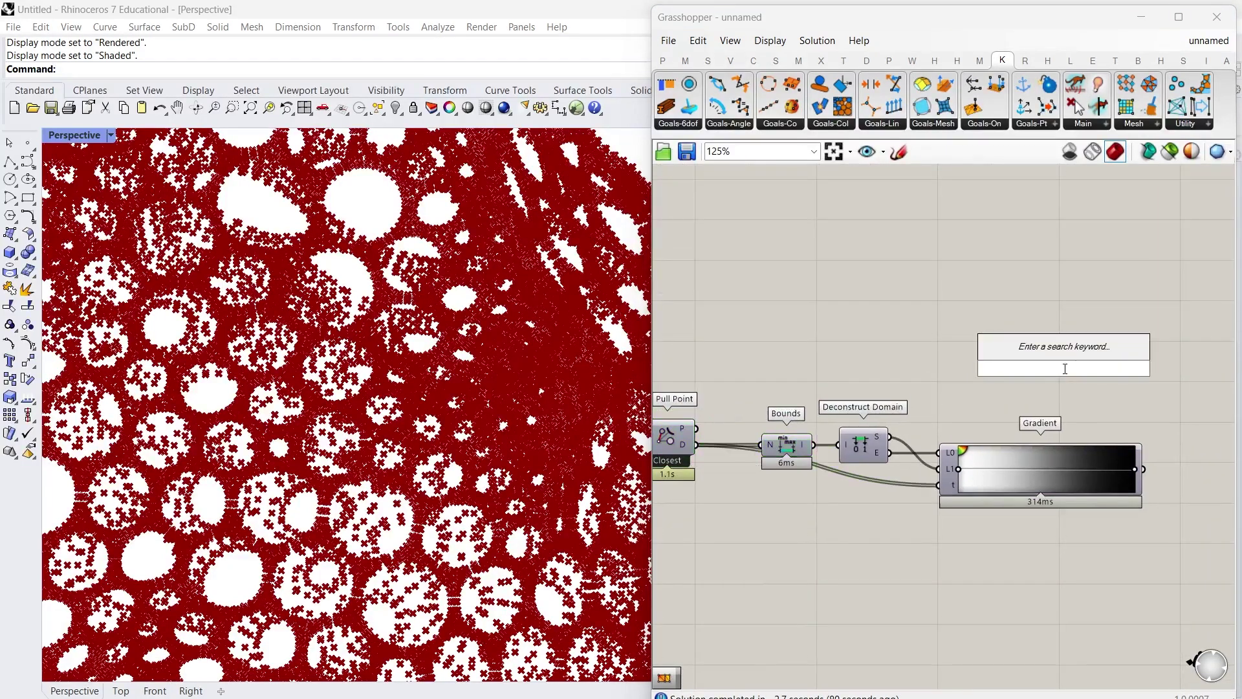
text(tween)
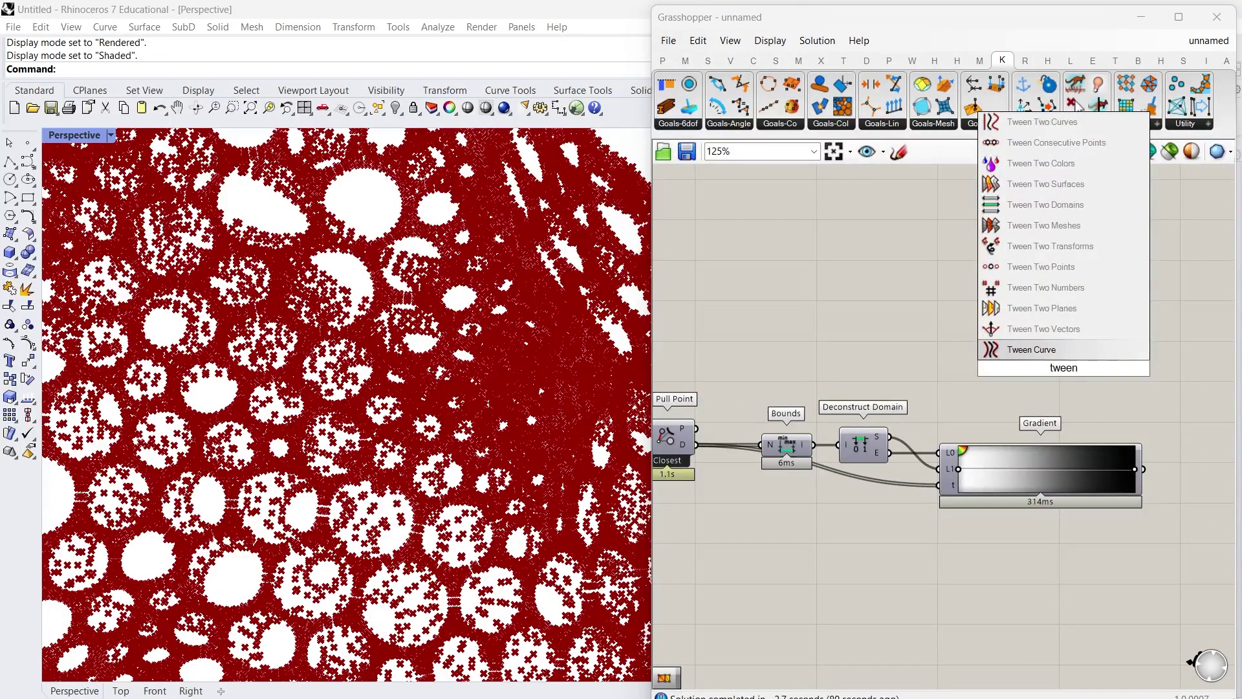
click(1042, 163)
drag(977, 330, 1159, 517)
scroll(1158, 518, up, 2)
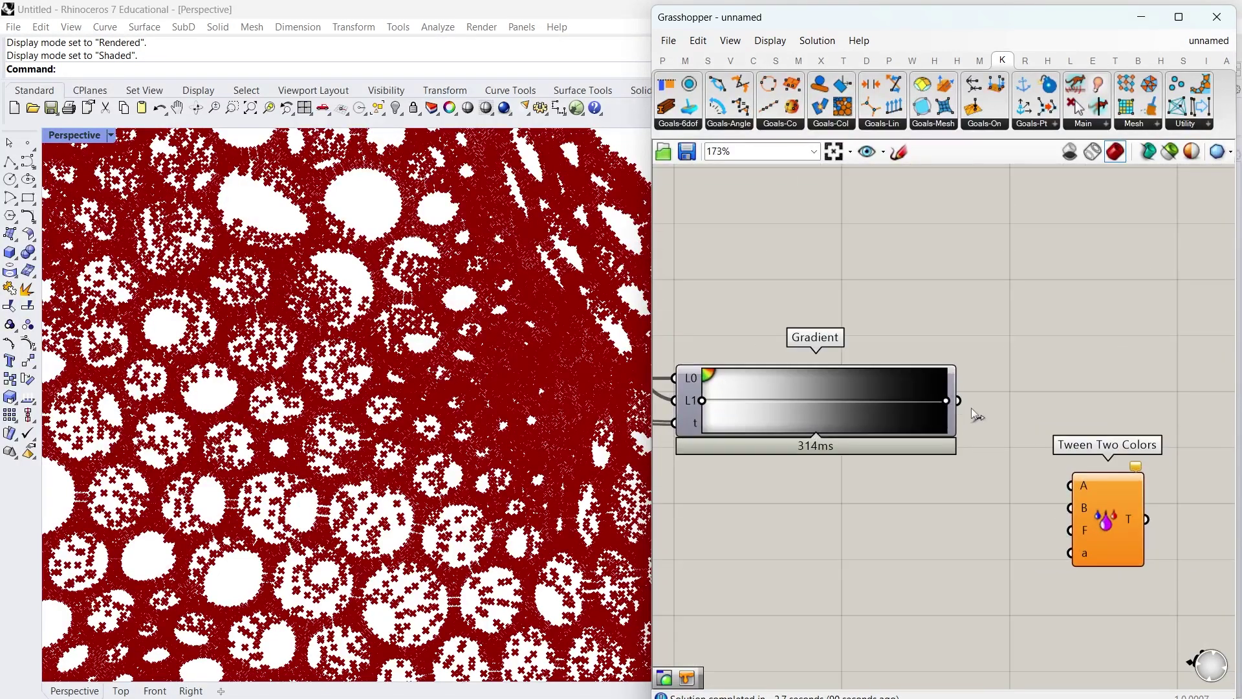
drag(1020, 453, 1067, 425)
Step: Add a Colour Swatch component below the Gradient's output, next to Tween Two Colors
double_click(995, 479)
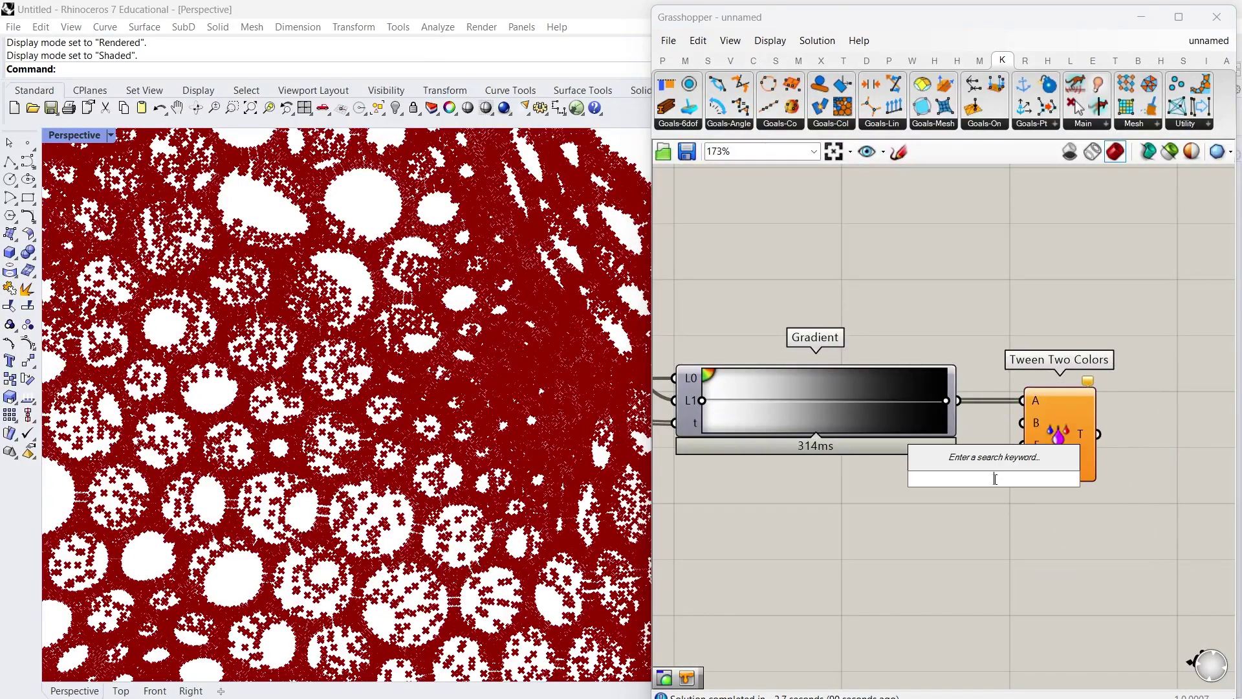
text(swatch)
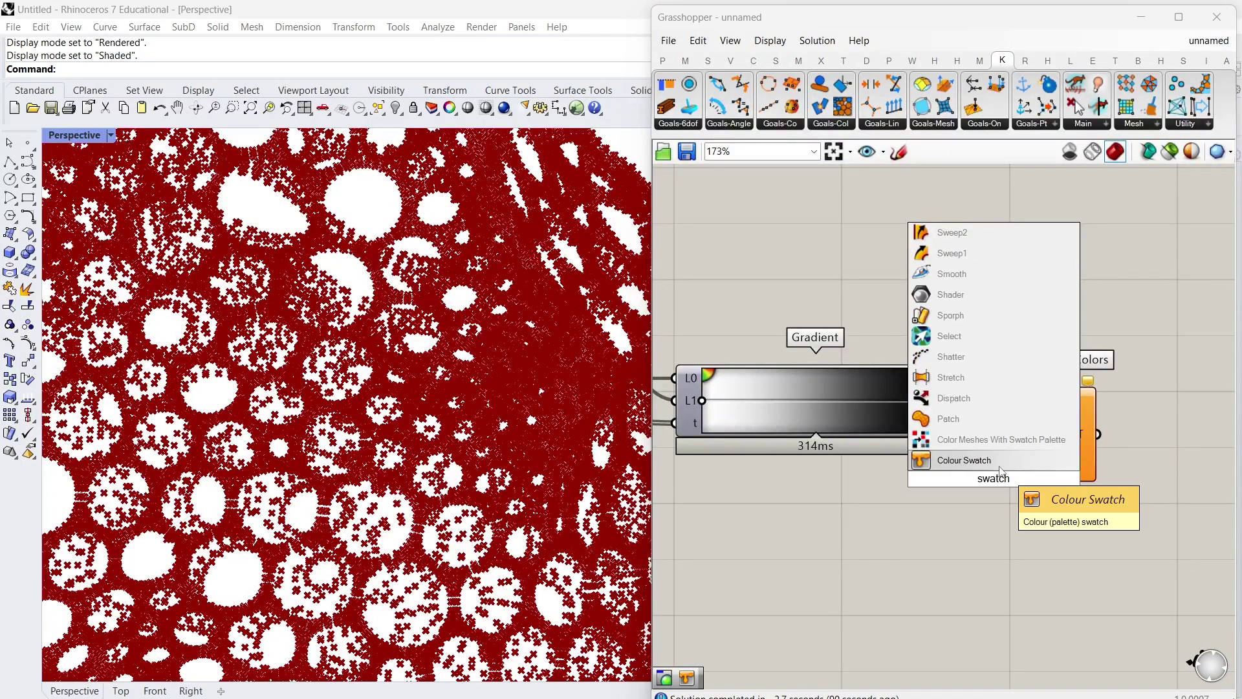
click(1000, 468)
Step: Set the swatch to orange with hue 26°, saturation 83 and value 99, and connect it to Tween Two Colors' B input
click(1014, 482)
drag(1093, 529, 1049, 514)
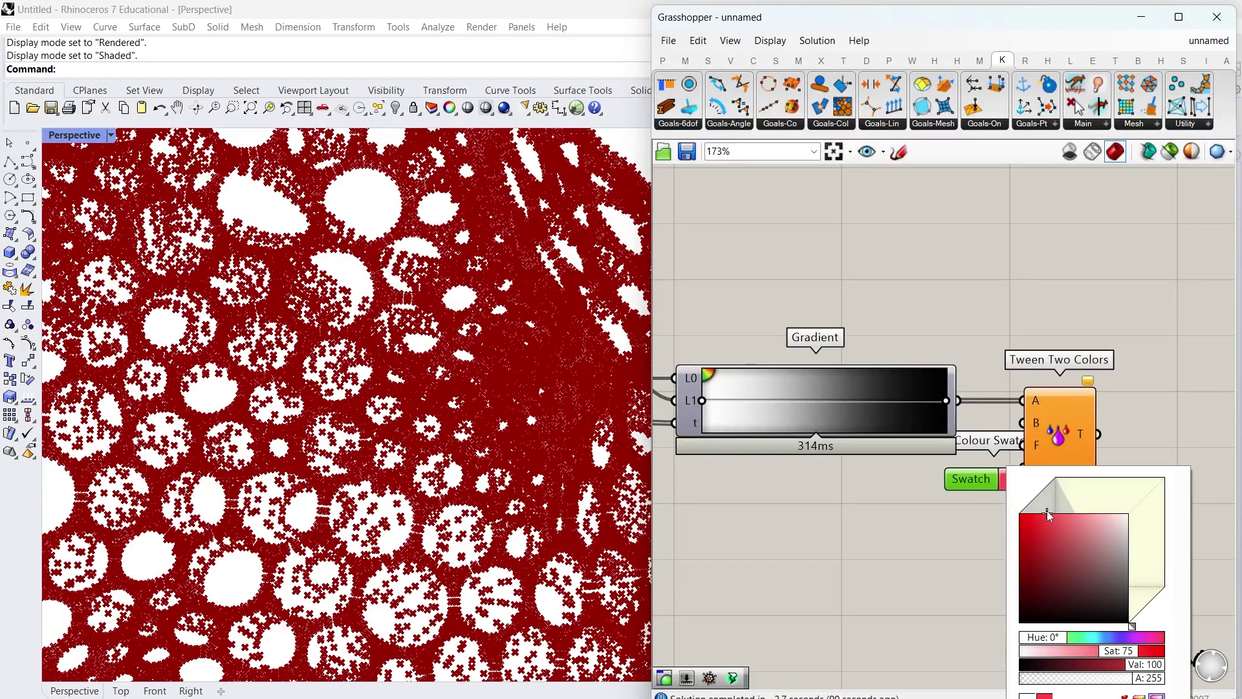
drag(1132, 627, 1136, 625)
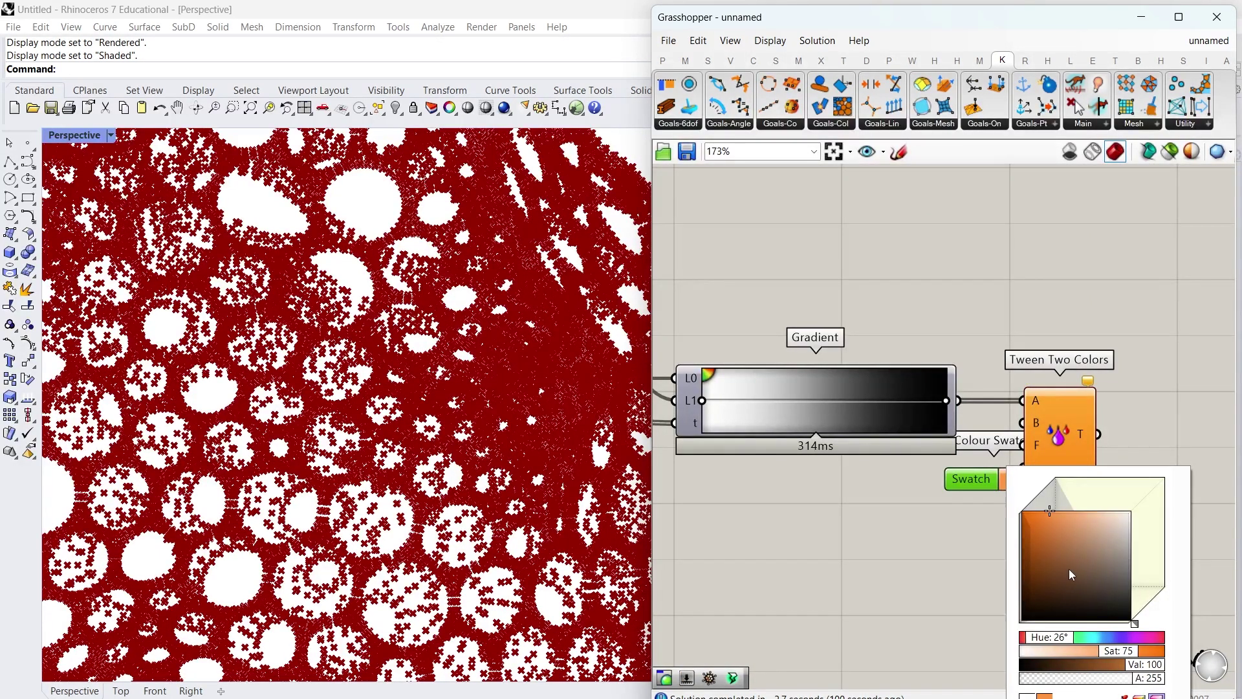
click(1041, 510)
click(1034, 338)
drag(974, 479, 1058, 436)
Step: Add a Construct Mesh component above Tween Two Colors and connect Deconstruct Mesh's vertices to its V input
scroll(898, 433, down, 3)
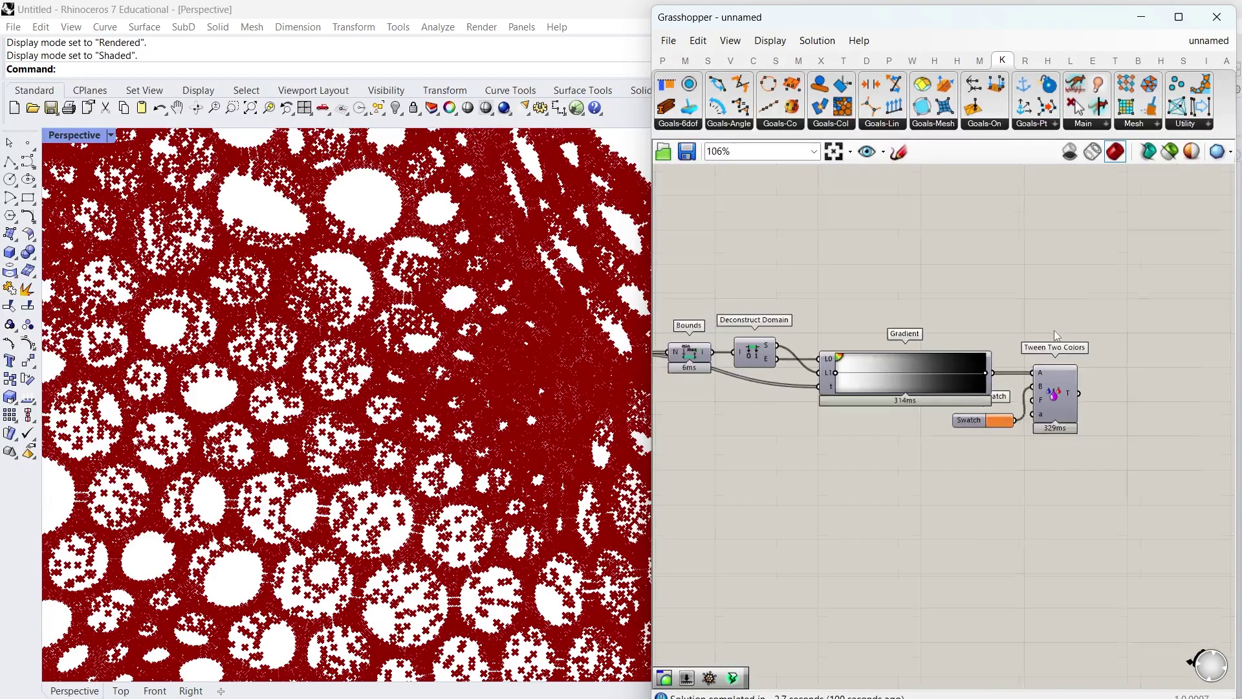
double_click(1029, 347)
text(constru)
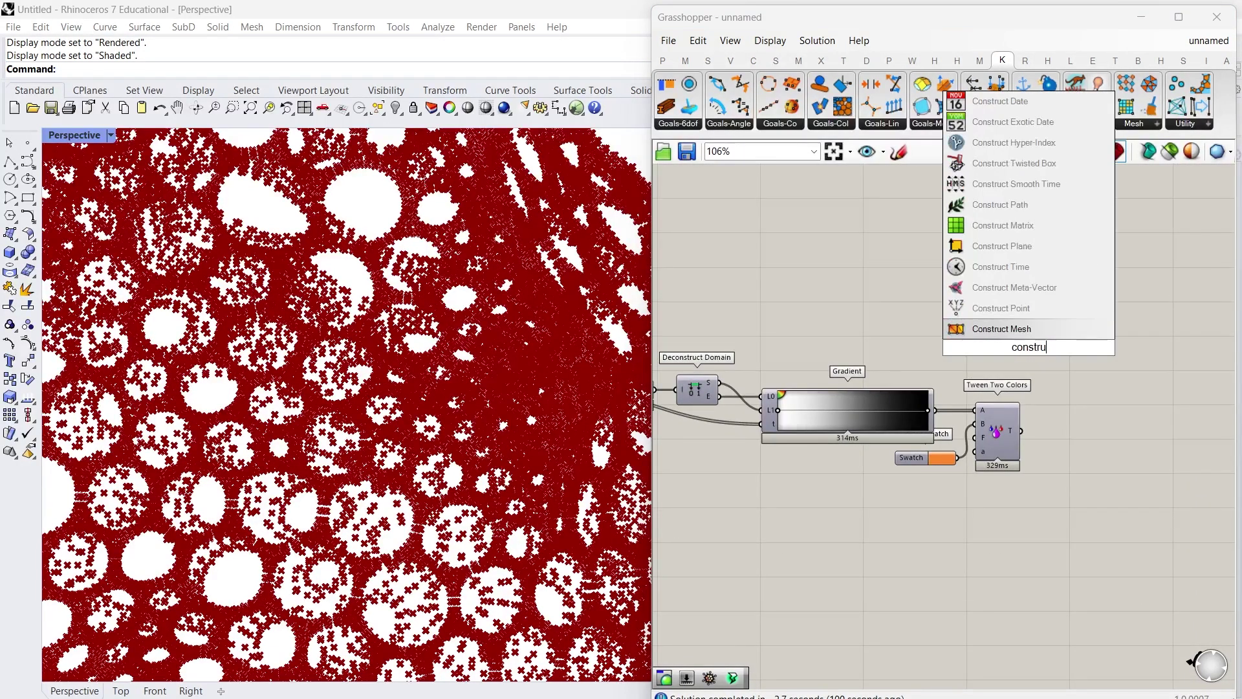
text(ct mesh)
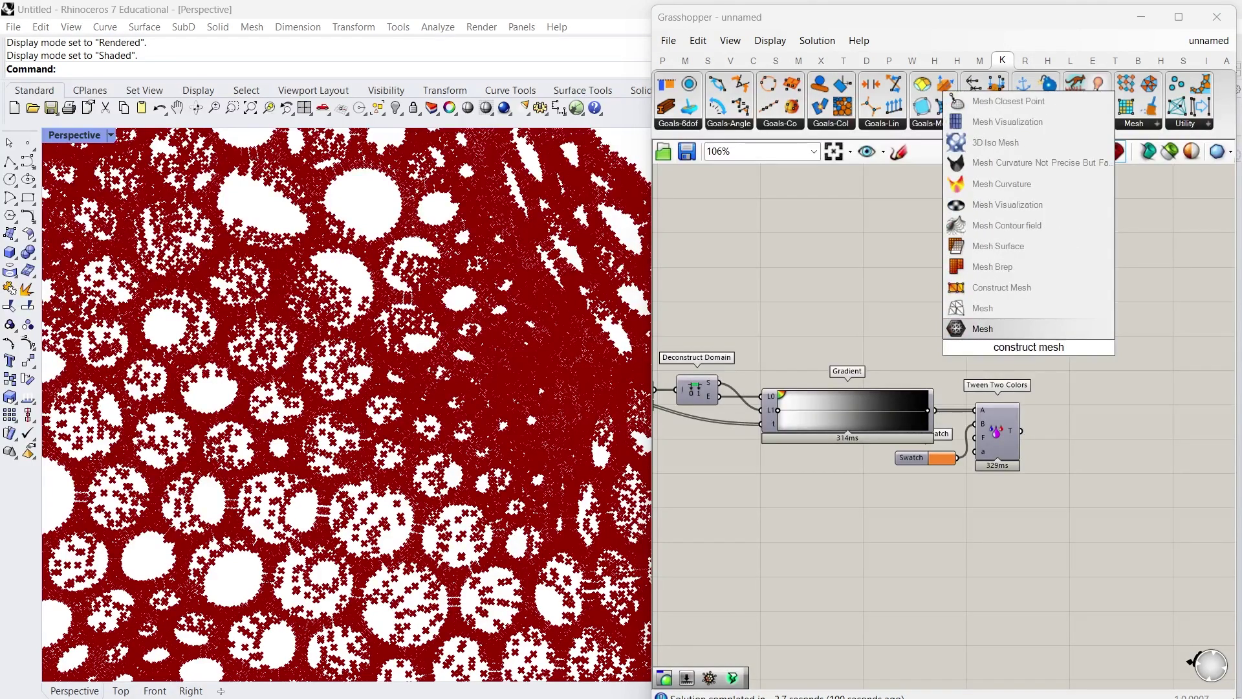
click(1016, 292)
right_drag(1016, 294, 1113, 298)
scroll(717, 355, down, 3)
right_drag(702, 330, 747, 391)
scroll(689, 313, up, 3)
drag(678, 299, 1120, 425)
Step: Connect Deconstruct Mesh's faces to Construct Mesh's F input and Tween Two Colors' output to its C input
scroll(747, 327, down, 3)
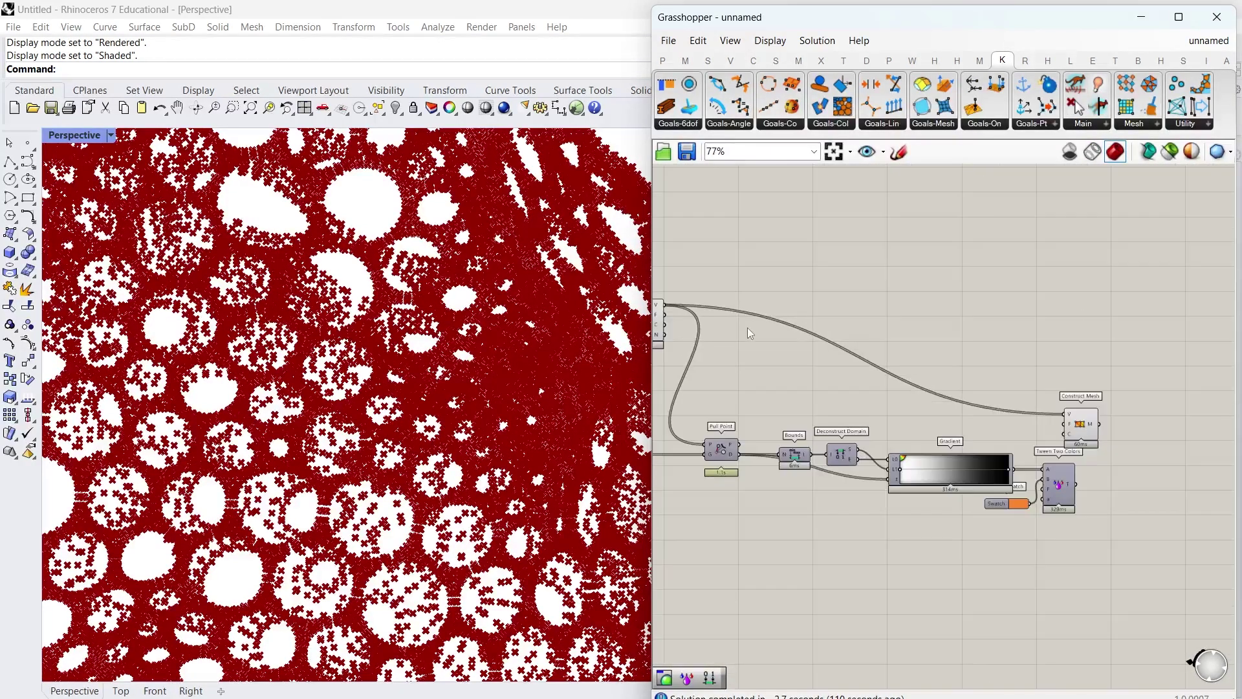
right_drag(674, 315, 713, 317)
drag(705, 317, 1176, 319)
click(1131, 391)
drag(1114, 485, 1151, 326)
Step: Turn off the preview of the Deconstruct Mesh component
scroll(1013, 387, down, 2)
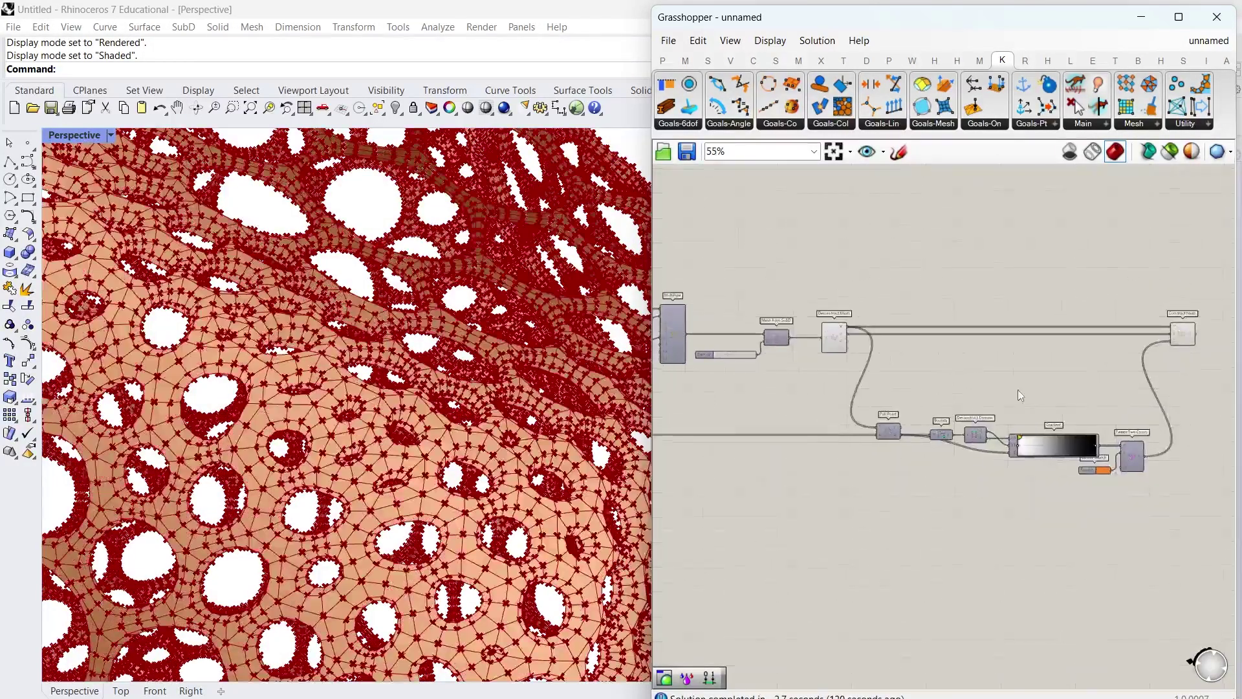
drag(1013, 387, 798, 262)
right_click(798, 262)
click(862, 285)
click(890, 281)
Step: Switch the Perspective viewport to the Rendered display mode and show the whole form
scroll(414, 388, down, 10)
right_drag(392, 396, 397, 371)
click(110, 134)
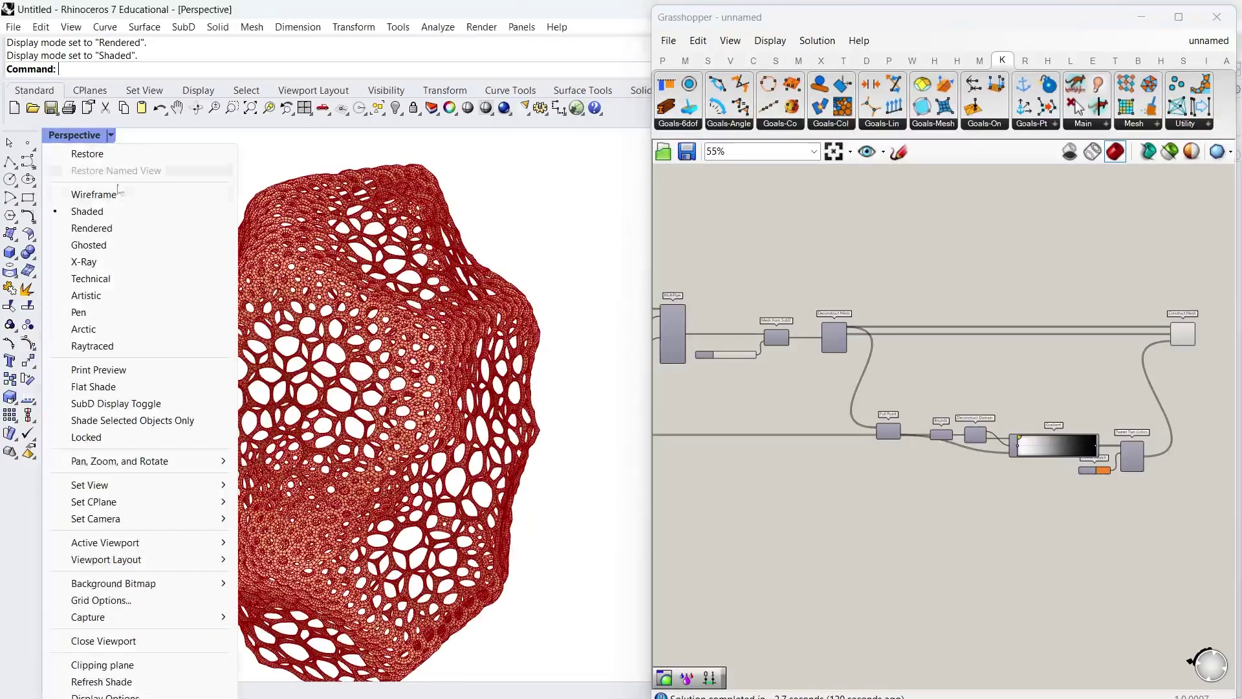
click(91, 228)
scroll(435, 359, down, 3)
Step: Turn off the preview of the Construct Mesh component
scroll(1087, 289, down, 2)
right_drag(1087, 288, 990, 302)
scroll(990, 302, up, 1)
scroll(1138, 289, up, 1)
drag(1122, 388, 953, 247)
right_click(953, 247)
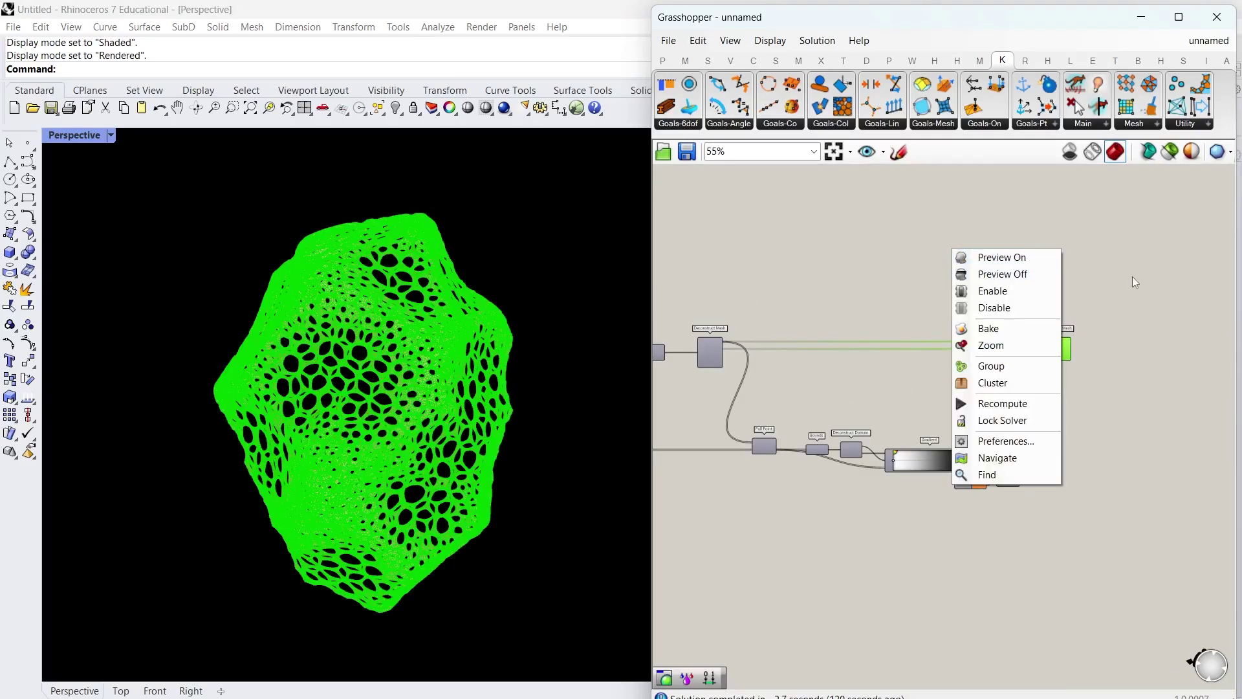
right_drag(1133, 277, 1059, 301)
right_click(1058, 300)
click(1082, 325)
Step: Add a Custom Preview component beyond Construct Mesh and connect the constructed mesh to its G input
double_click(1082, 324)
text(custm prev)
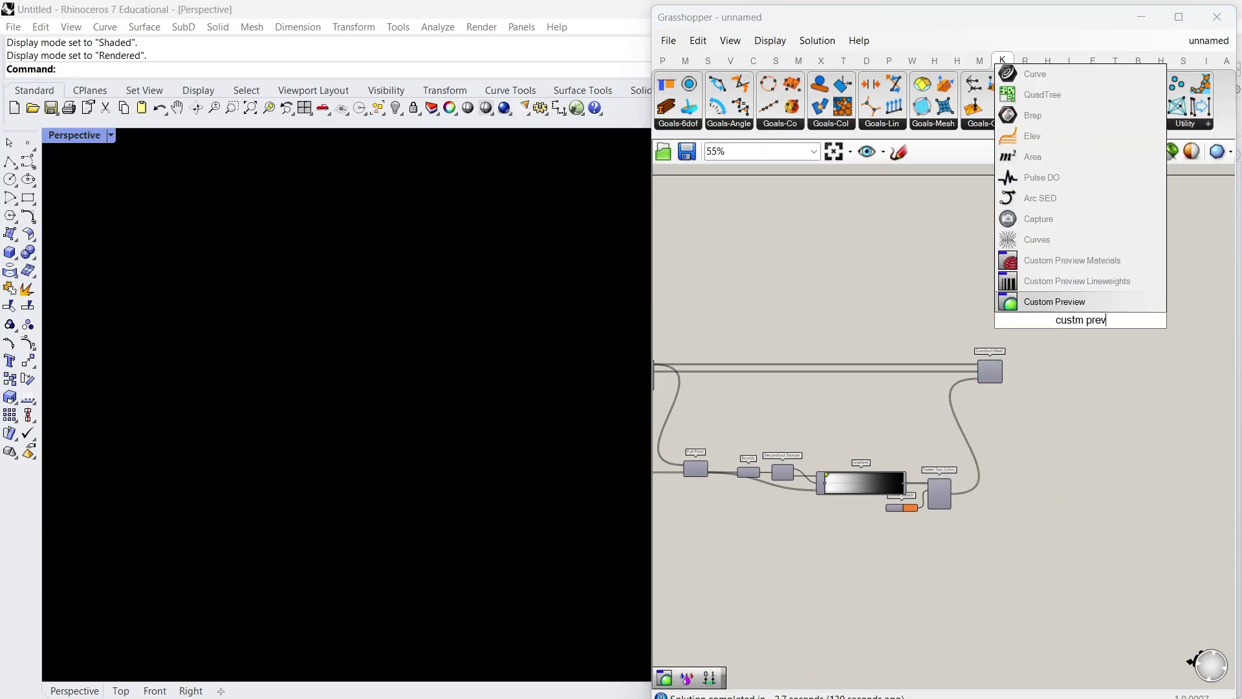
key(Return)
scroll(1111, 290, up, 3)
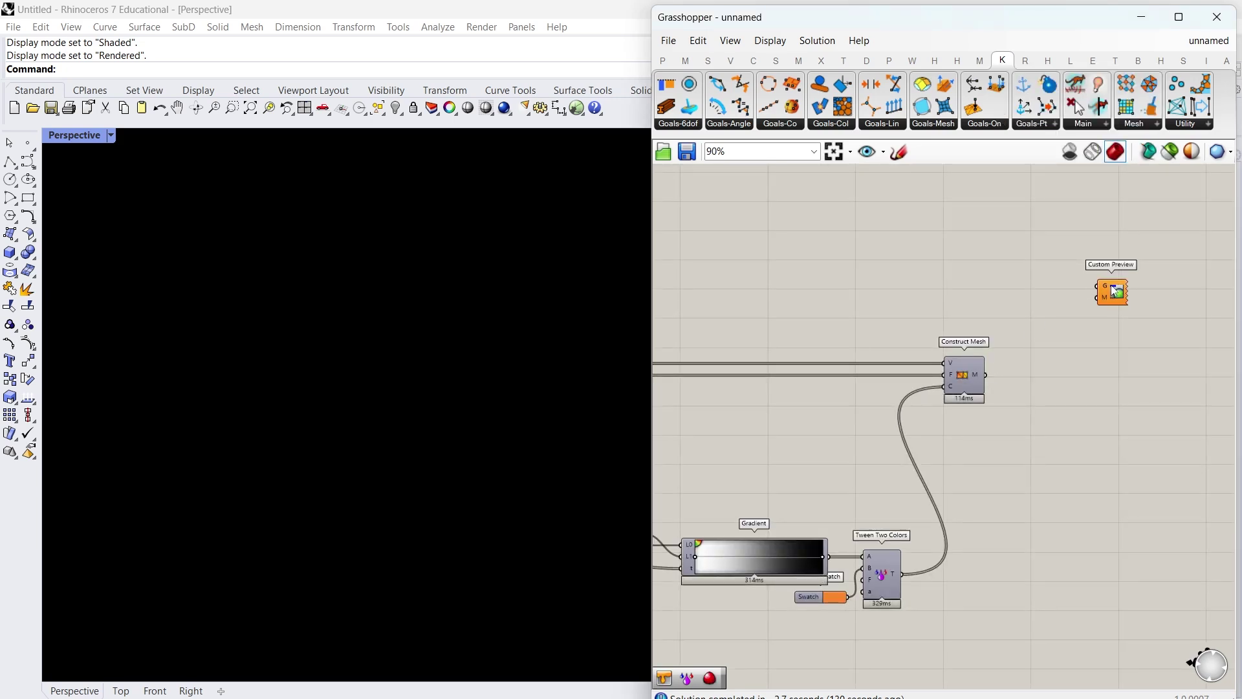
drag(997, 376, 1057, 380)
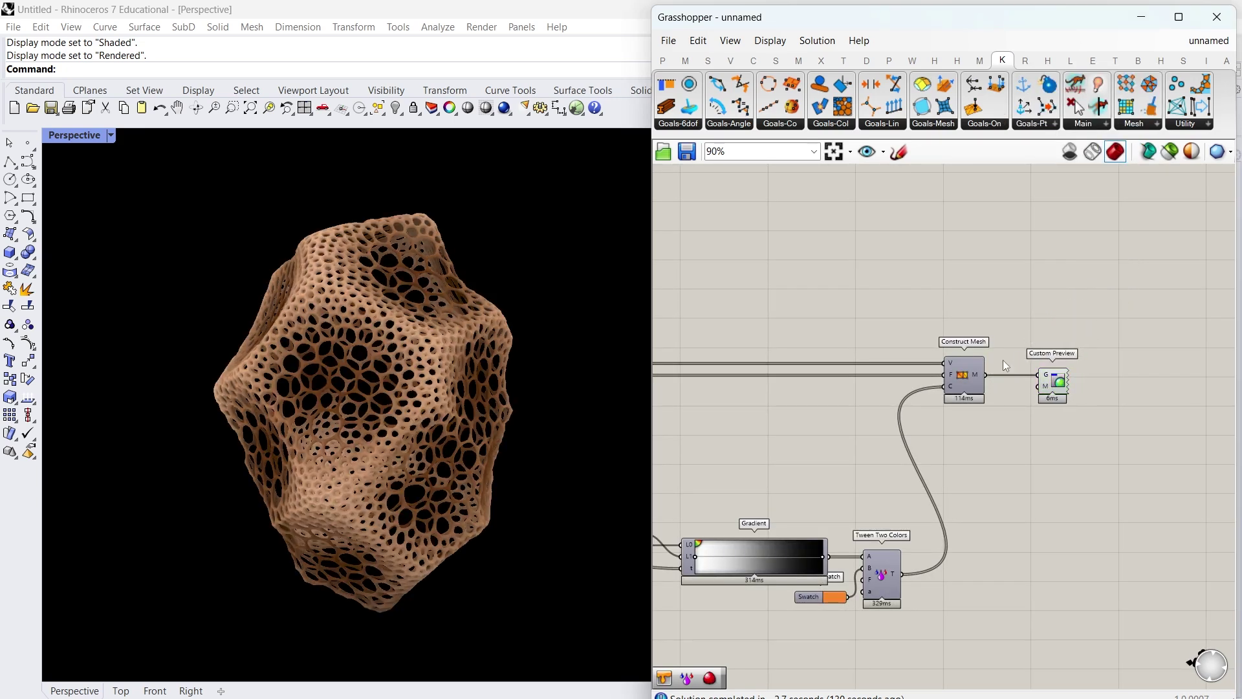
click(1071, 348)
Step: Change the swatch colour to a more saturated orange with hue 26°, saturation 91 and value 100
scroll(1010, 358, down, 2)
right_drag(909, 467, 968, 352)
scroll(968, 351, up, 2)
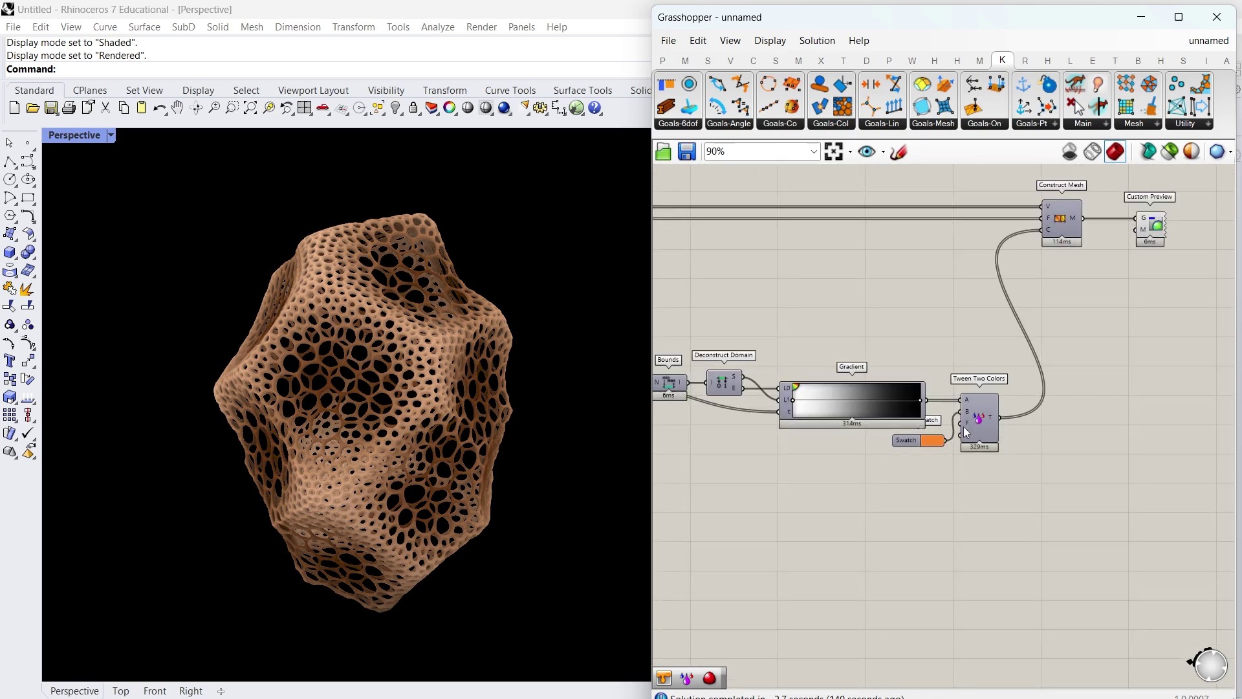
scroll(970, 410, up, 2)
scroll(406, 355, down, 3)
scroll(406, 354, up, 5)
click(916, 452)
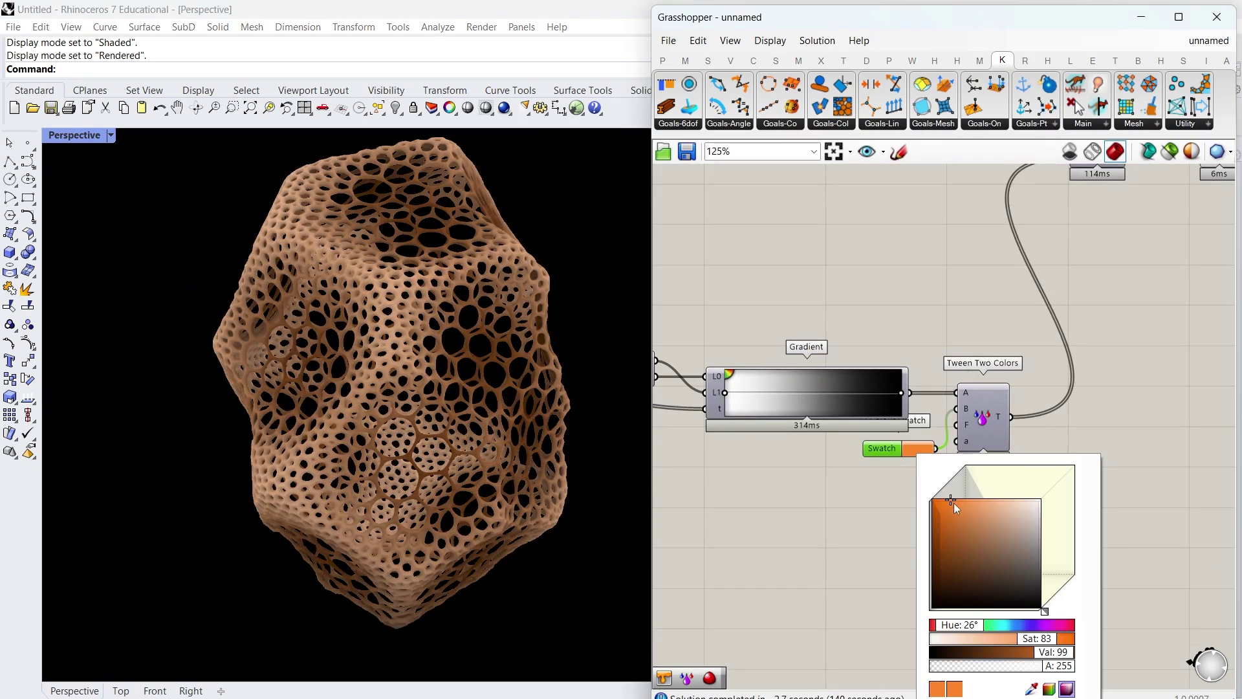
click(945, 499)
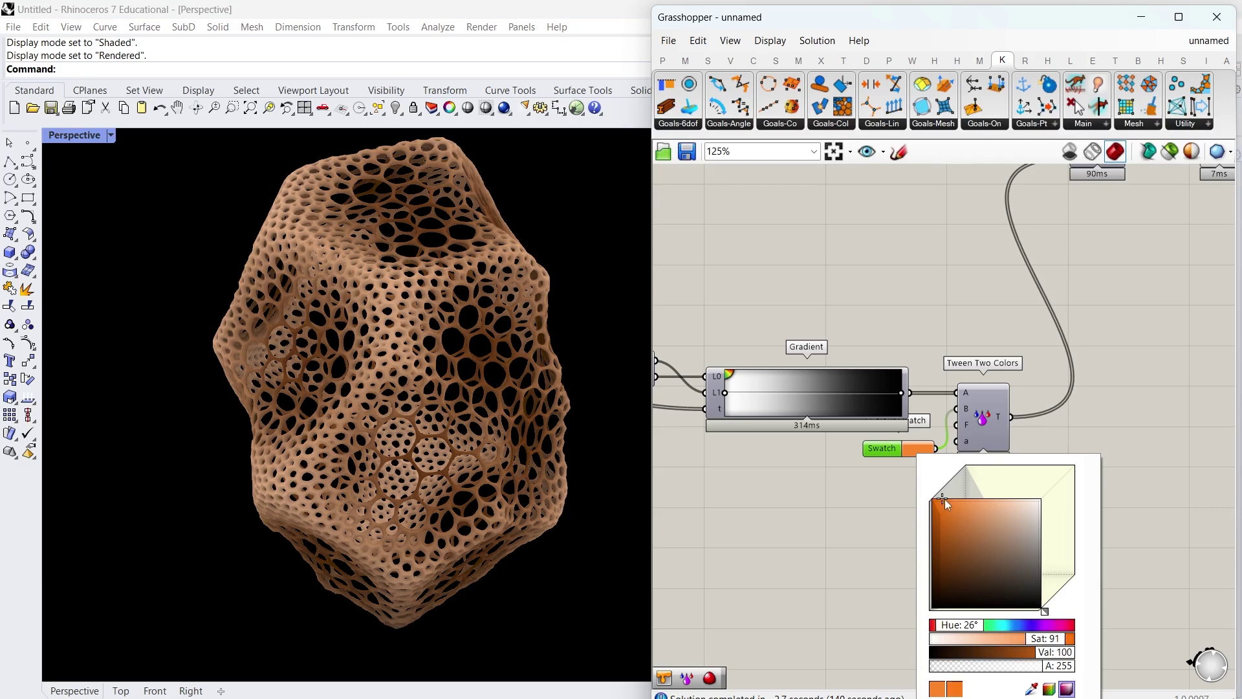
click(906, 366)
Step: Minimise the Grasshopper window, open Rhino's Sun settings and turn the sun on
scroll(909, 367, down, 3)
right_drag(996, 331, 983, 373)
scroll(988, 296, up, 3)
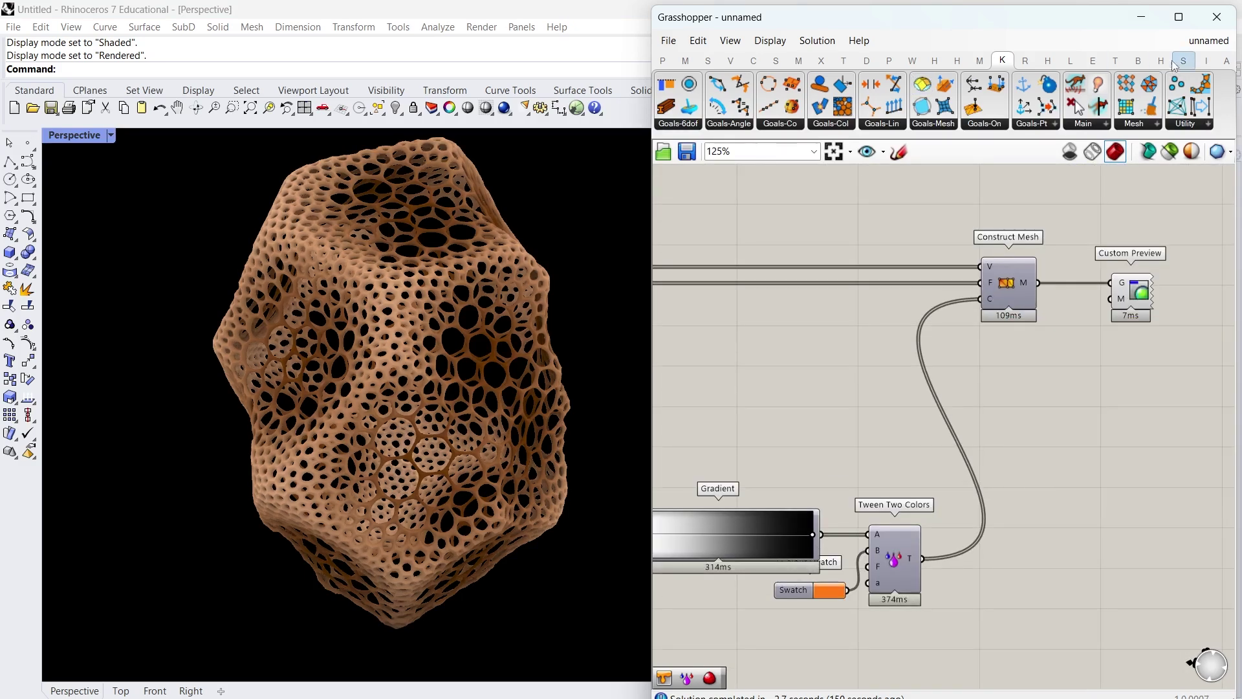
click(1142, 17)
click(848, 91)
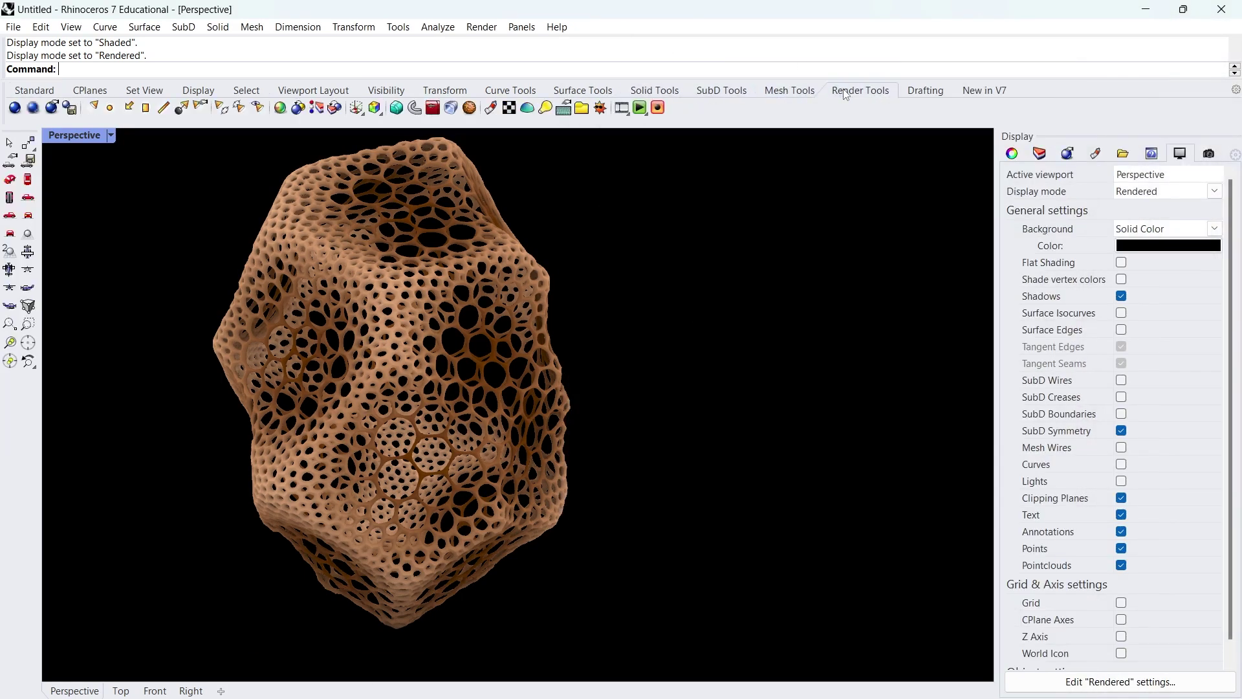
click(599, 108)
click(648, 239)
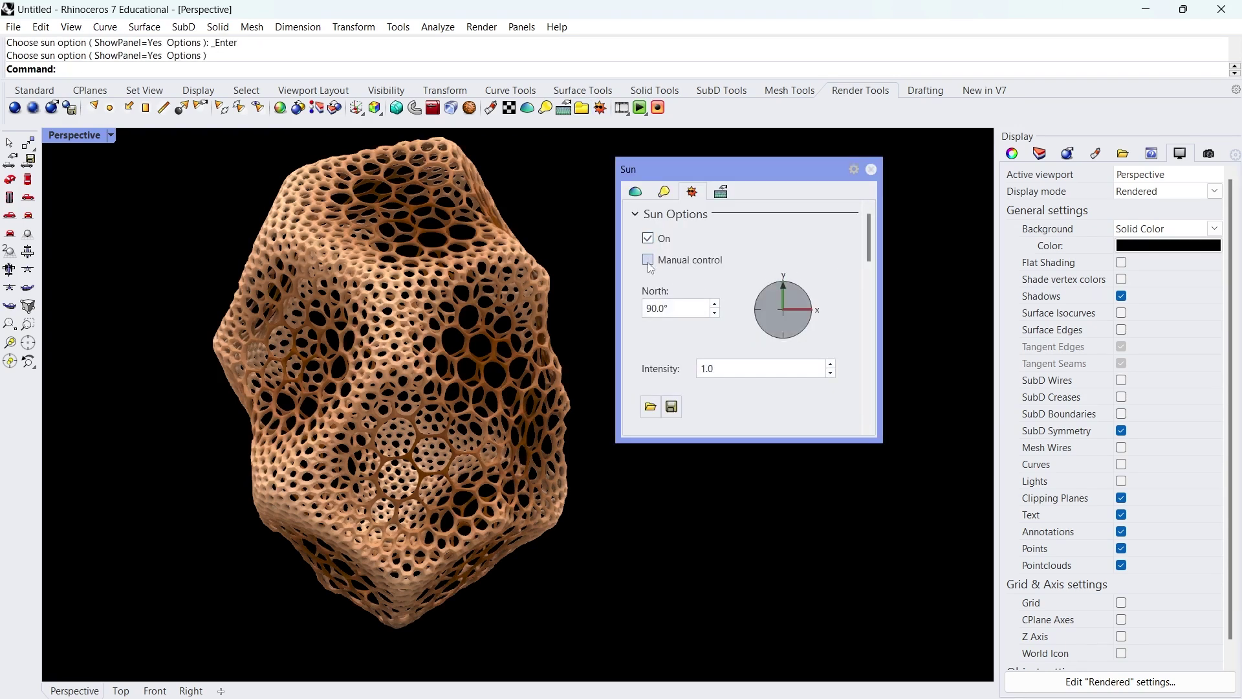
Step: Enable manual sun control and set the sun to an azimuth of 85.8° and an altitude of 67.0°
scroll(721, 351, down, 3)
drag(690, 385, 705, 375)
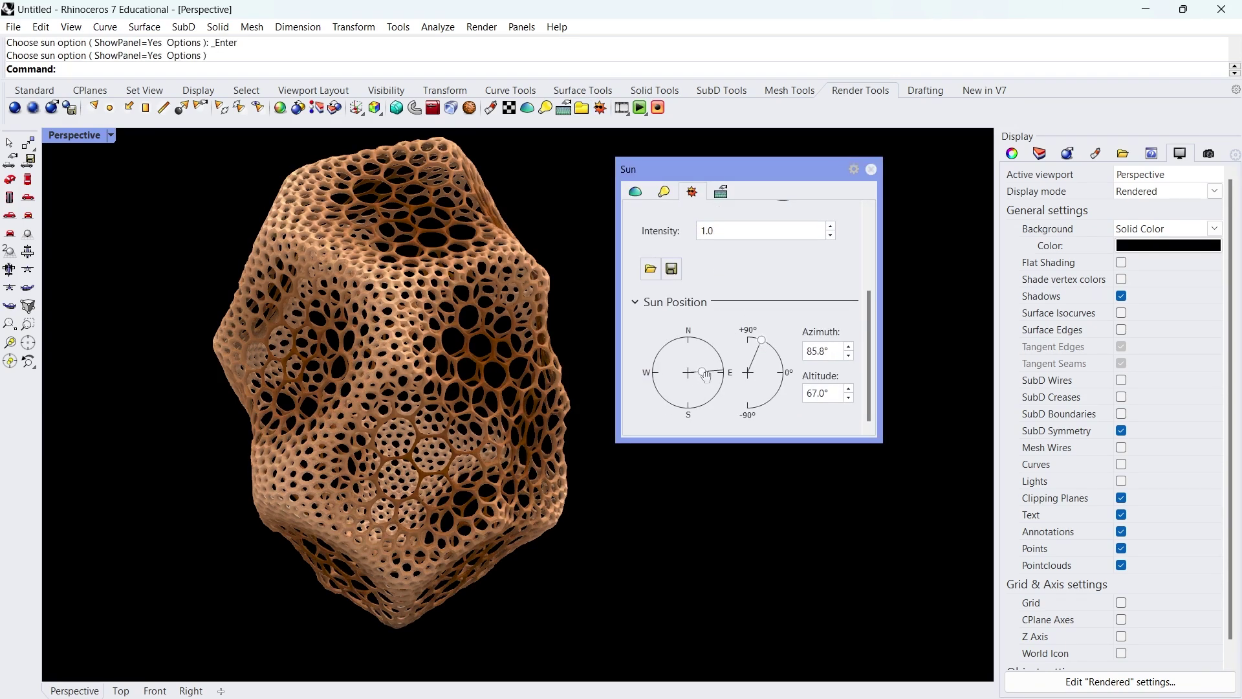
click(871, 169)
scroll(529, 339, down, 5)
scroll(530, 341, up, 5)
right_drag(530, 339, 129, 636)
Step: Switch back to Grasshopper and adjust the position of the Gradient's white grip
key(alt+Tab)
scroll(937, 378, down, 3)
right_drag(937, 377, 899, 327)
scroll(767, 441, up, 3)
right_drag(893, 390, 970, 370)
scroll(770, 389, up, 1)
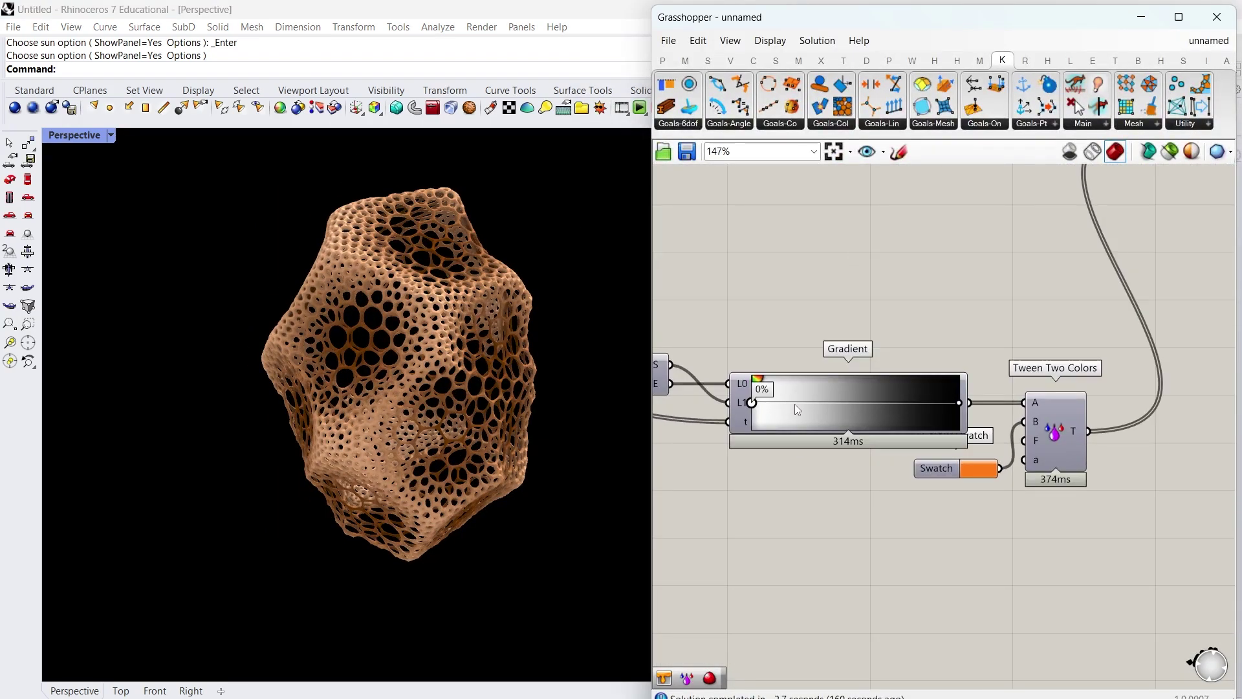
drag(796, 405, 809, 406)
Step: Add a number slider with value 0.80 and connect it to Tween Two Colors' F input
scroll(964, 460, up, 2)
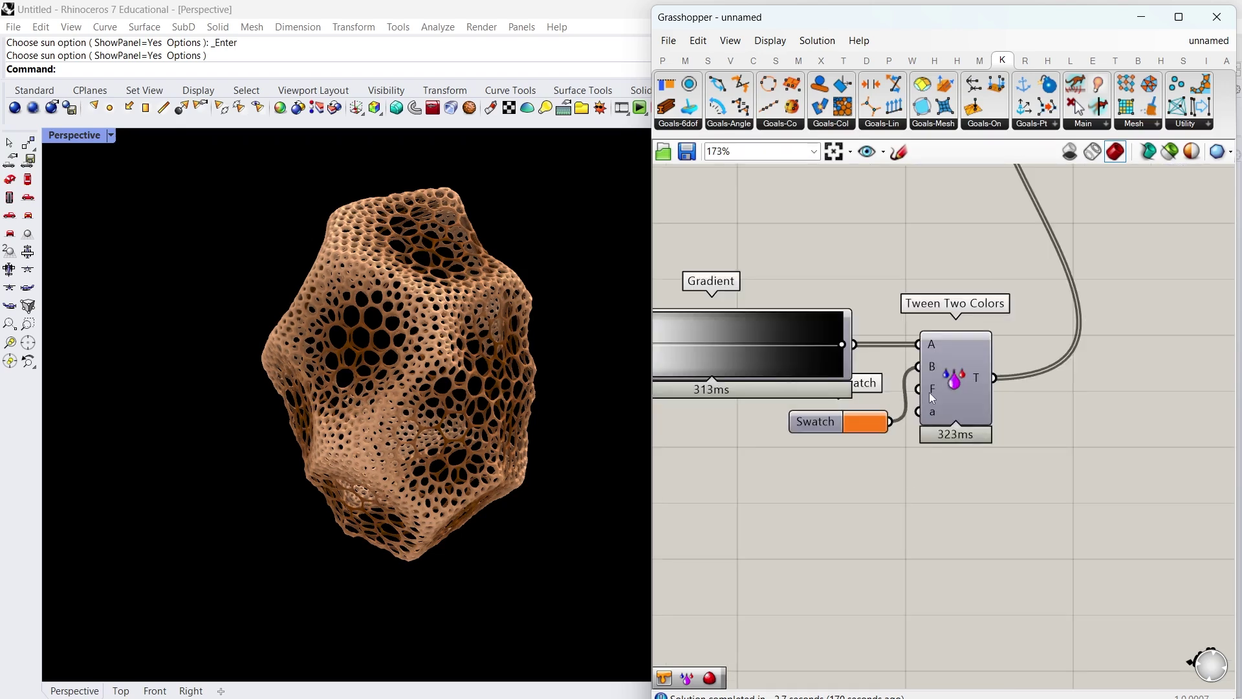
double_click(867, 573)
text(0.80)
key(Return)
drag(865, 572, 791, 505)
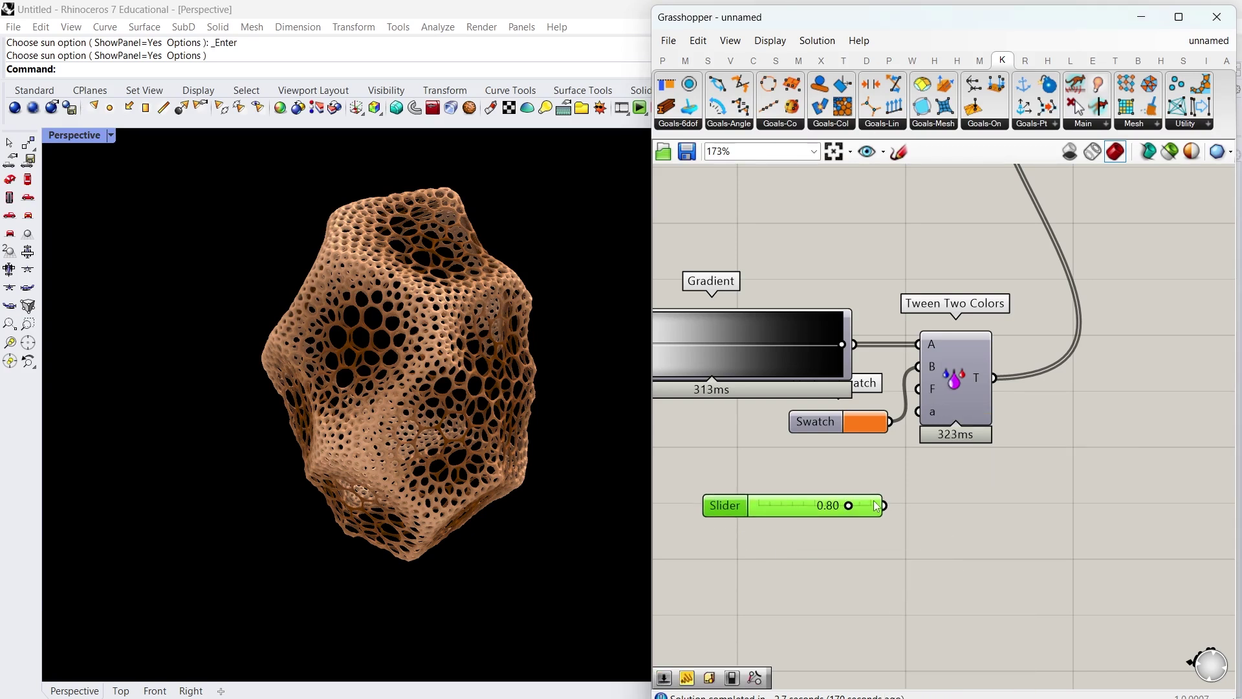
drag(885, 506, 919, 389)
click(1037, 480)
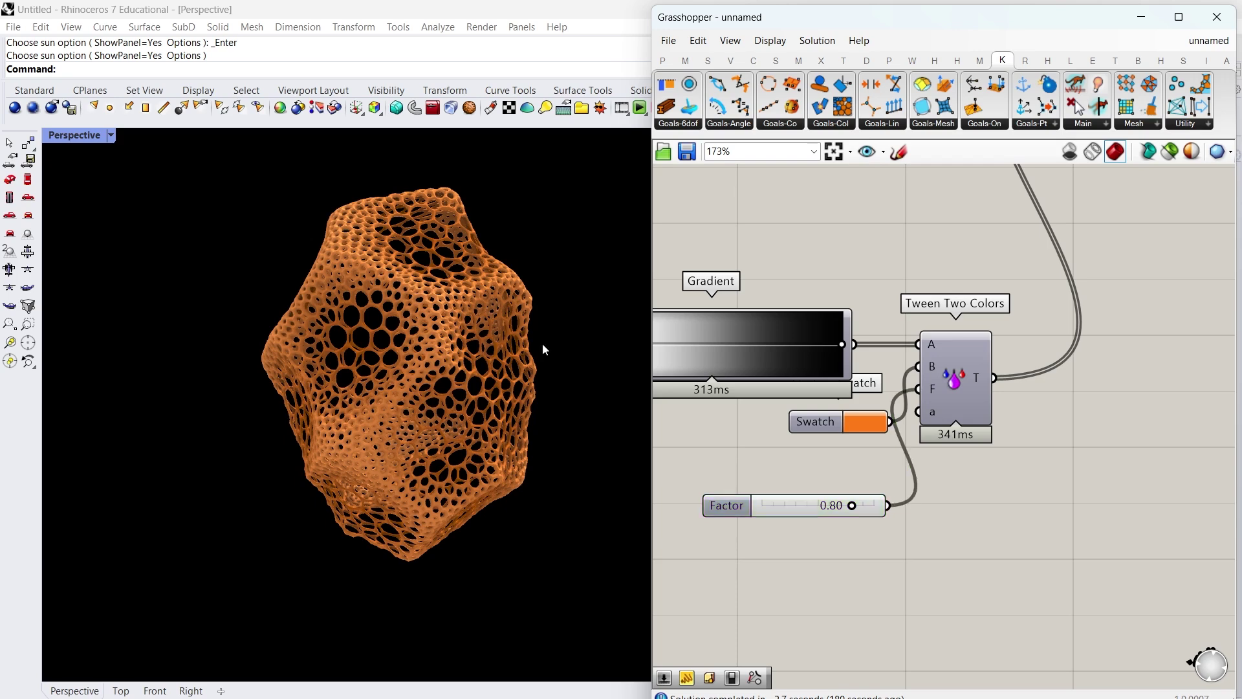
Step: Set the Factor slider to 0.70
double_click(849, 508)
text(0.7)
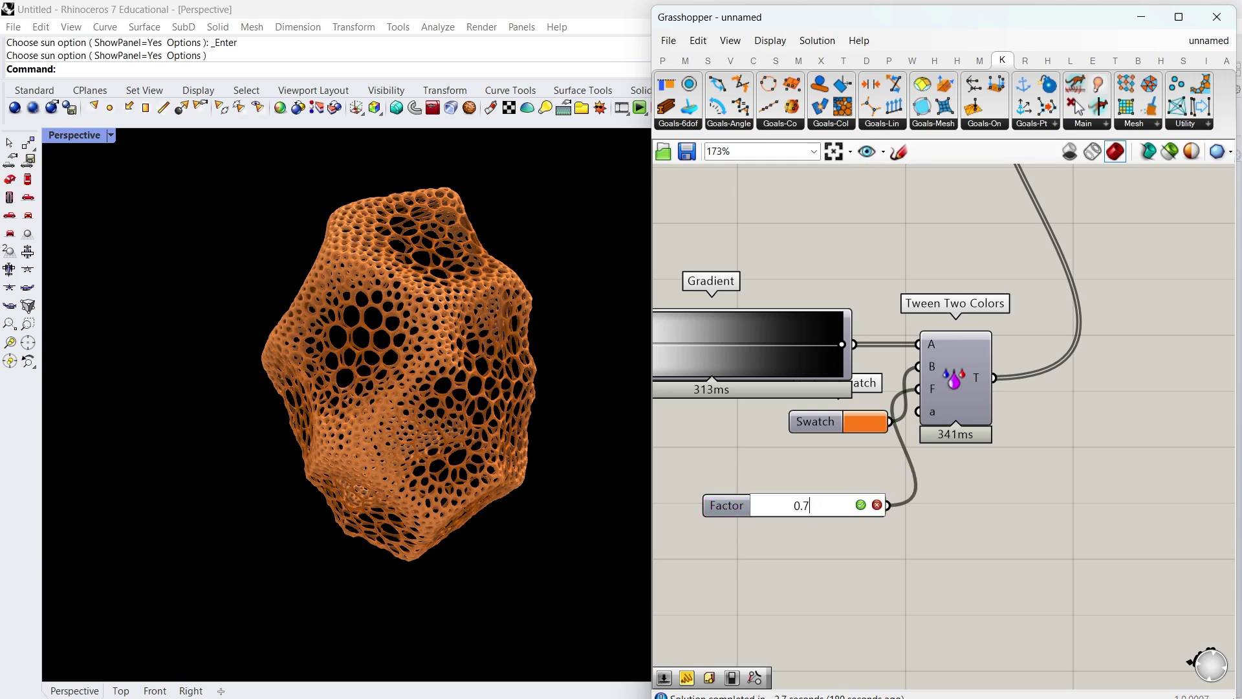
key(Return)
Step: Change the swatch to a slightly darker orange with hue 26°, saturation 88 and value 92, and inspect the form
right_drag(487, 348, 446, 331)
click(867, 427)
drag(895, 477, 895, 478)
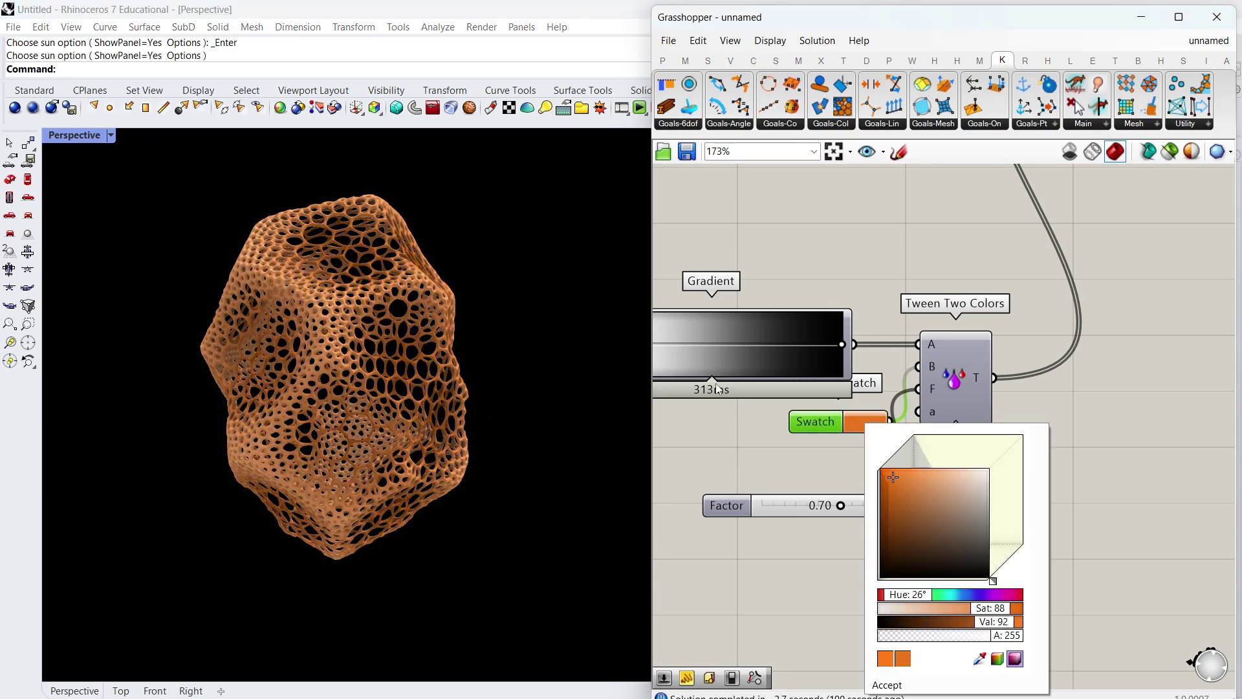
right_drag(398, 400, 441, 348)
scroll(511, 345, up, 4)
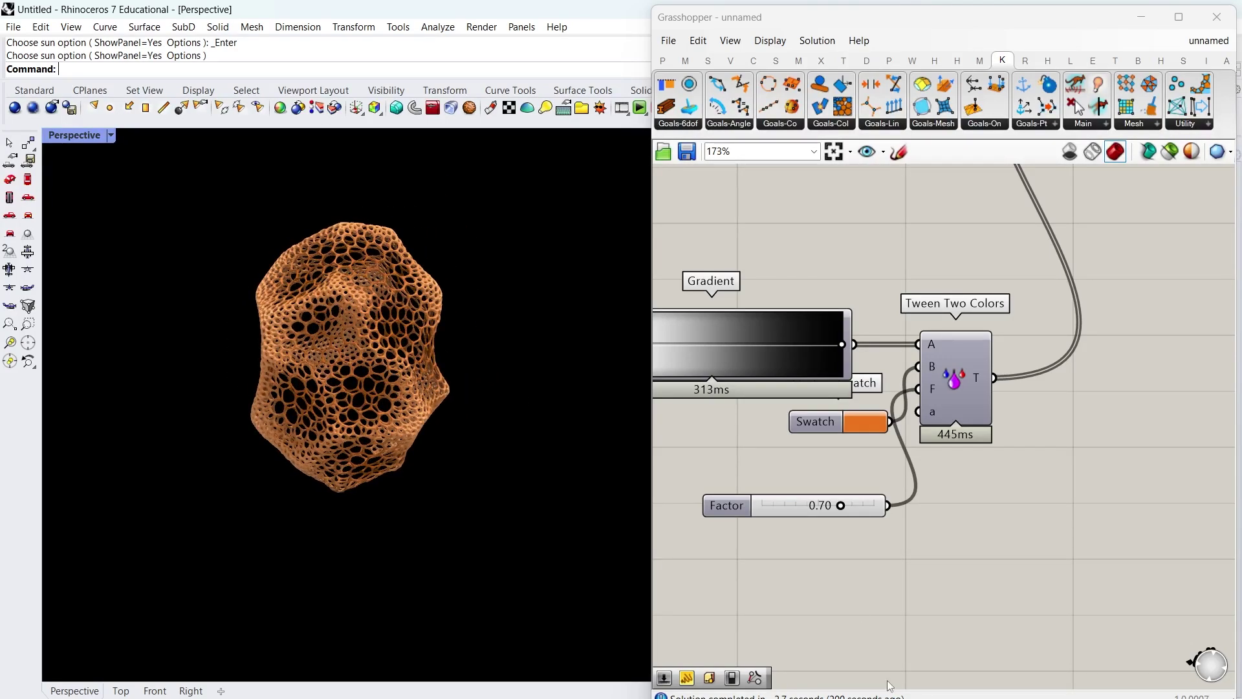